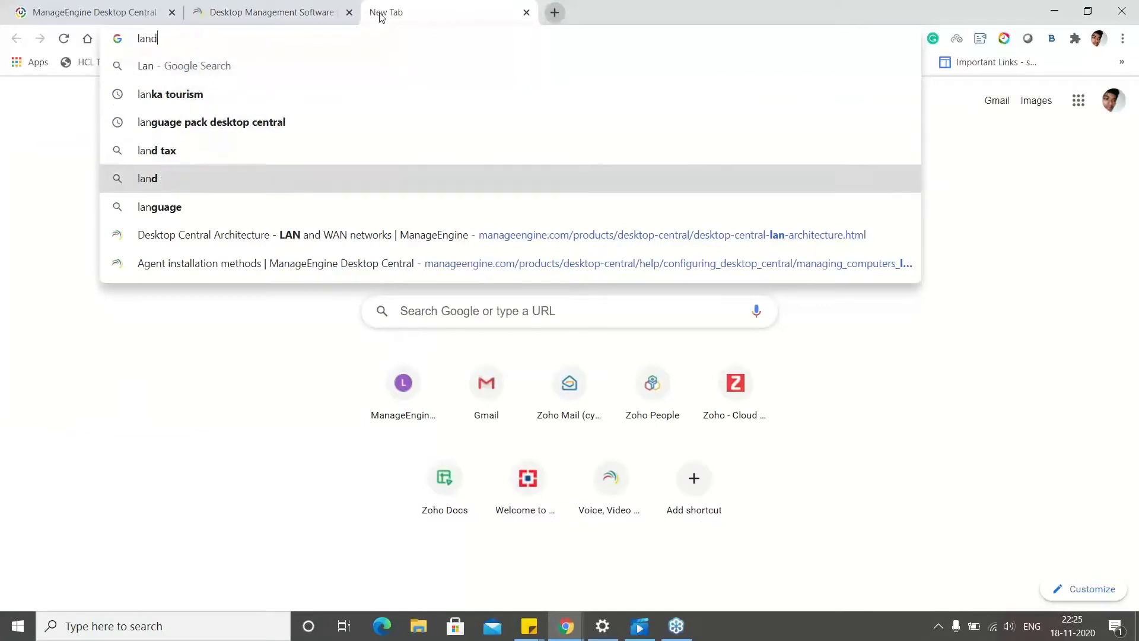
Step: Open the Desktop Central System Requirements page and examine the hardware requirements for 10001 to 15000 computers
key(Return)
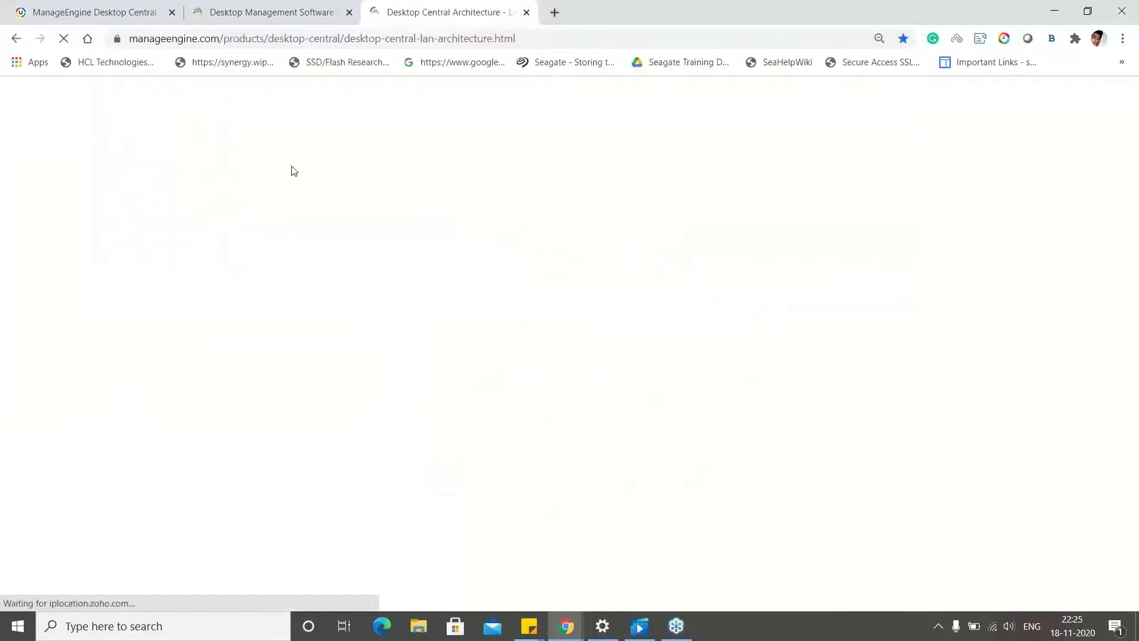
click(651, 261)
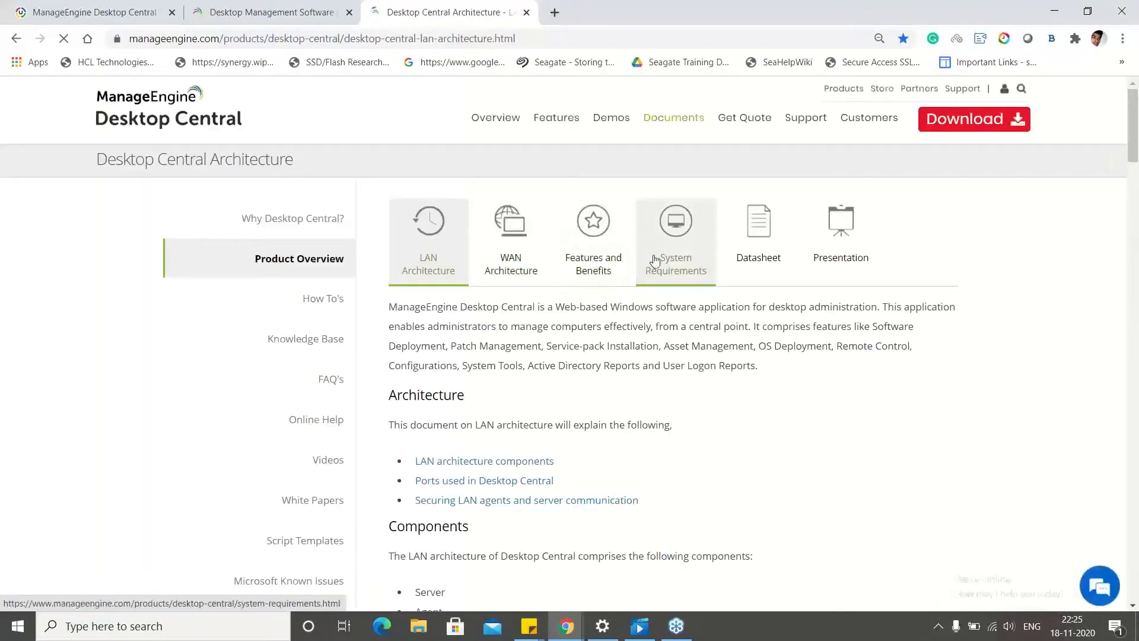
scroll(707, 366, down, 8)
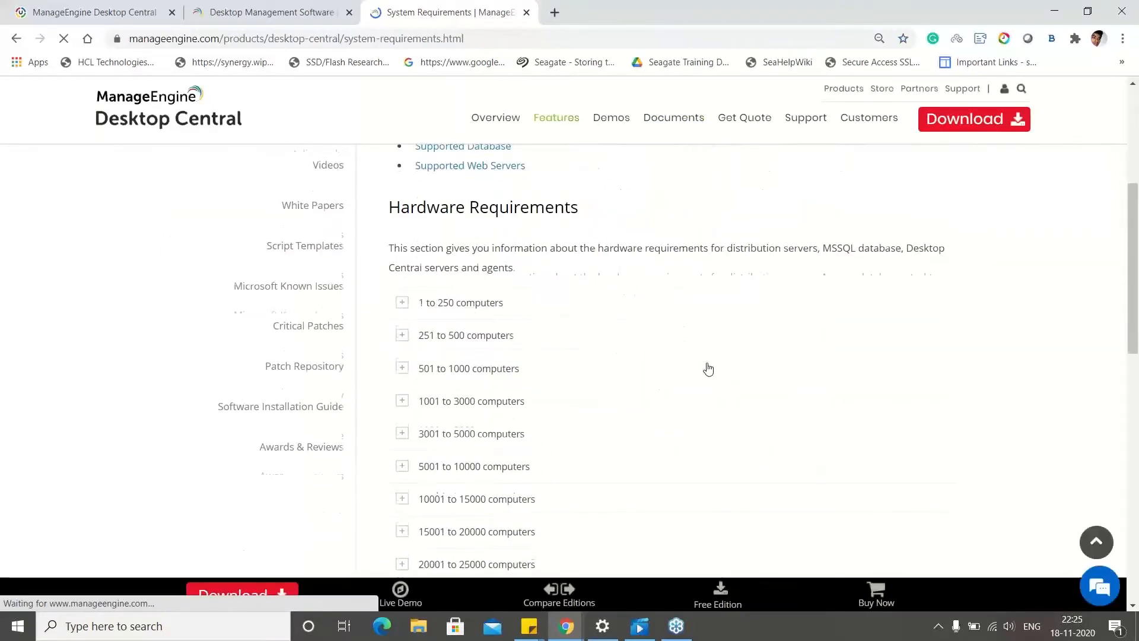
click(447, 277)
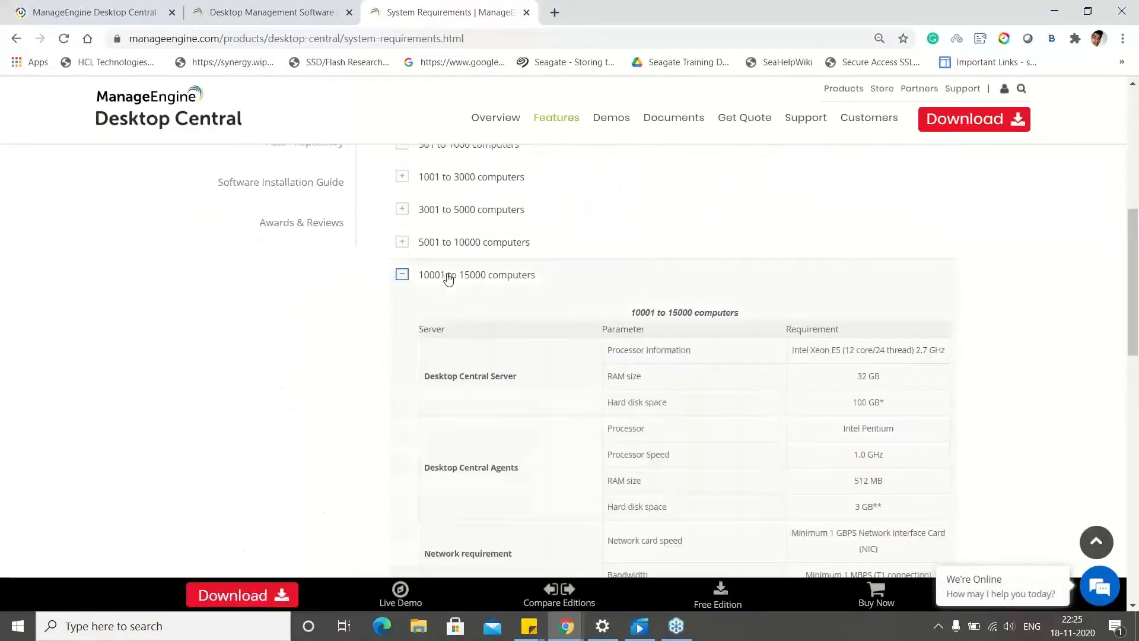
scroll(669, 374, down, 1)
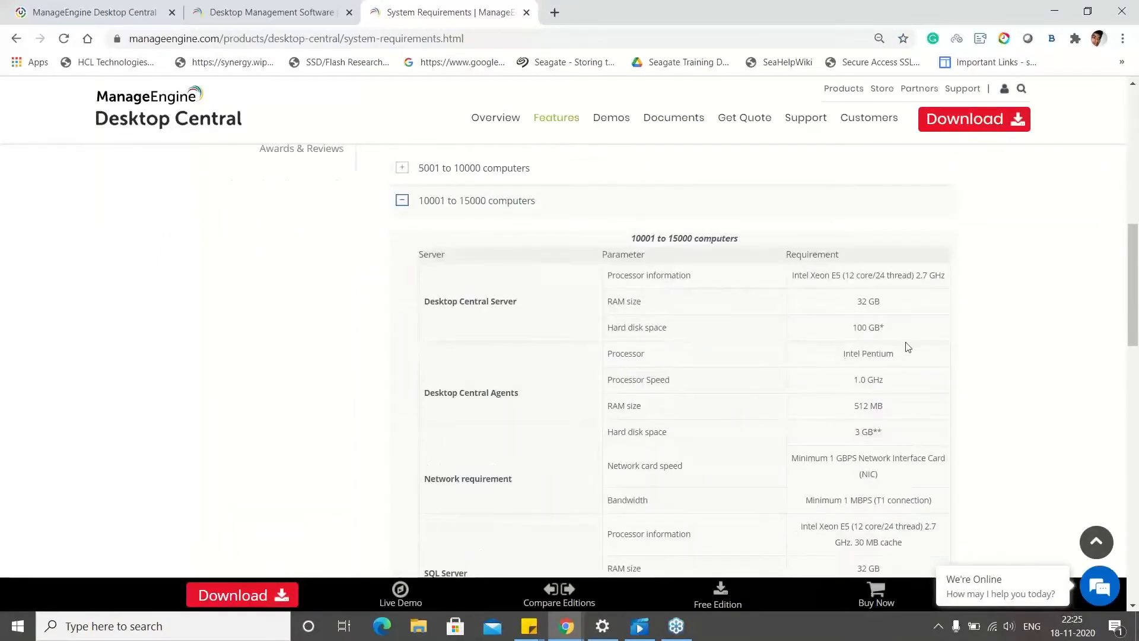
drag(897, 333, 429, 299)
scroll(561, 361, down, 10)
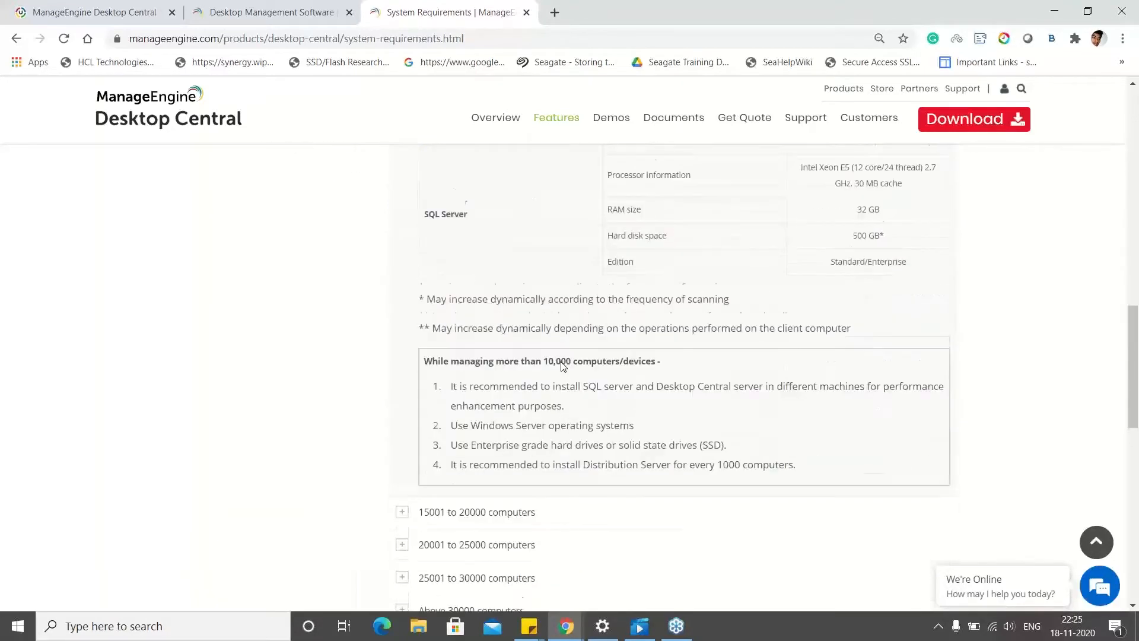
Step: Expand Supported Operating Systems under Software Requirements and examine the Windows versions supported for the server
scroll(529, 378, down, 4)
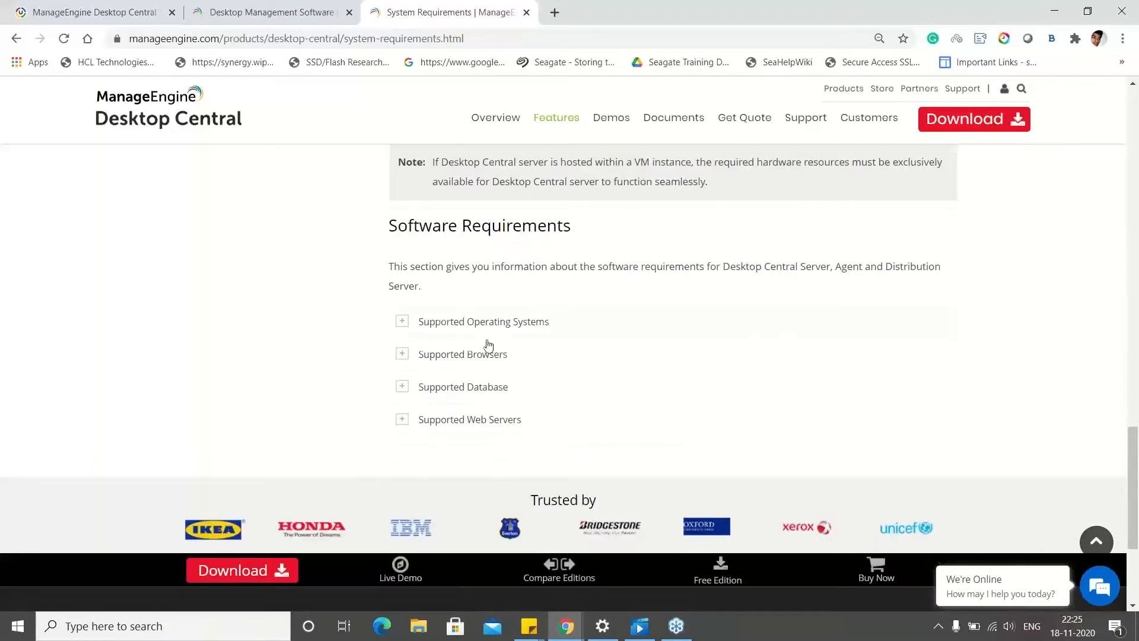
click(483, 340)
scroll(573, 372, down, 4)
drag(544, 271, 459, 258)
click(587, 286)
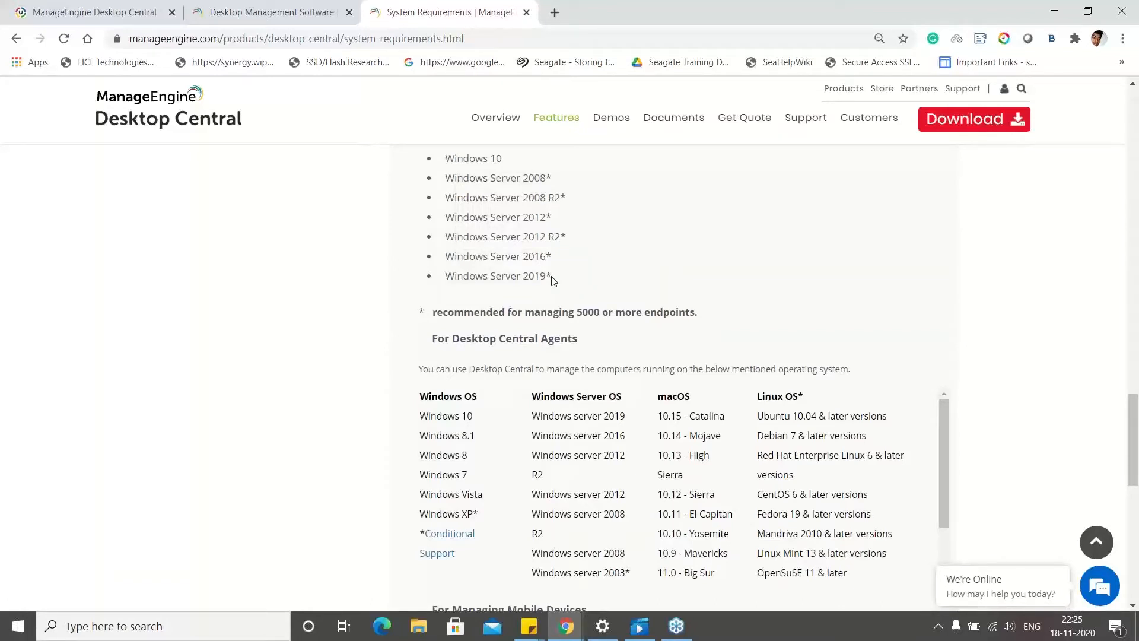
Step: Return to the Desktop Central console, open the NAT Settings and examine the network diagram explaining how they work
key(ctrl+Tab)
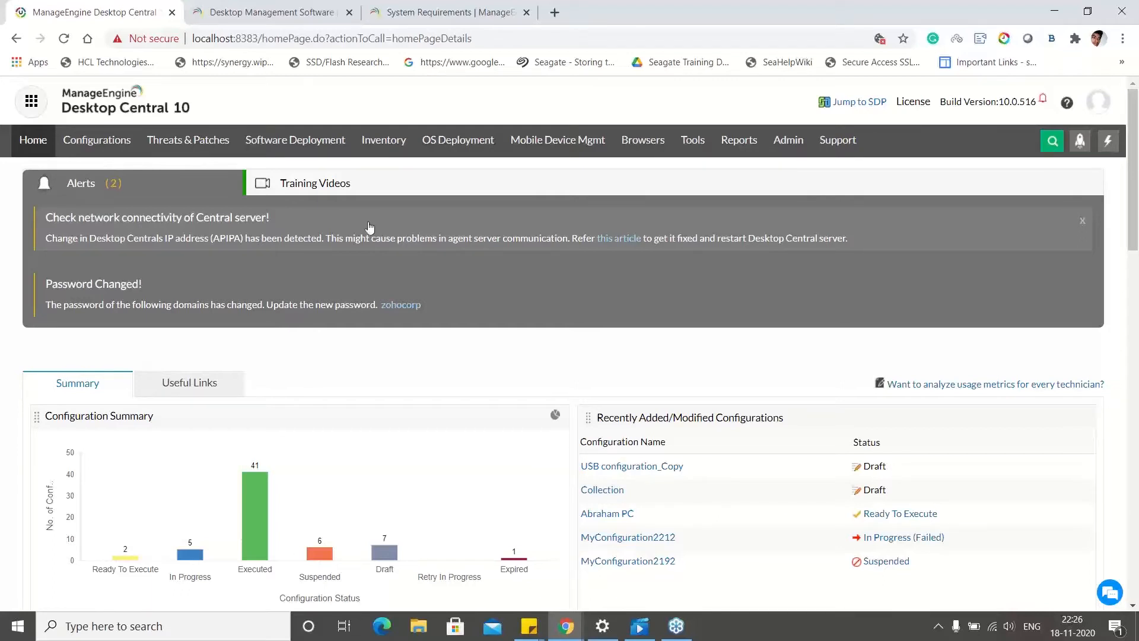
click(445, 12)
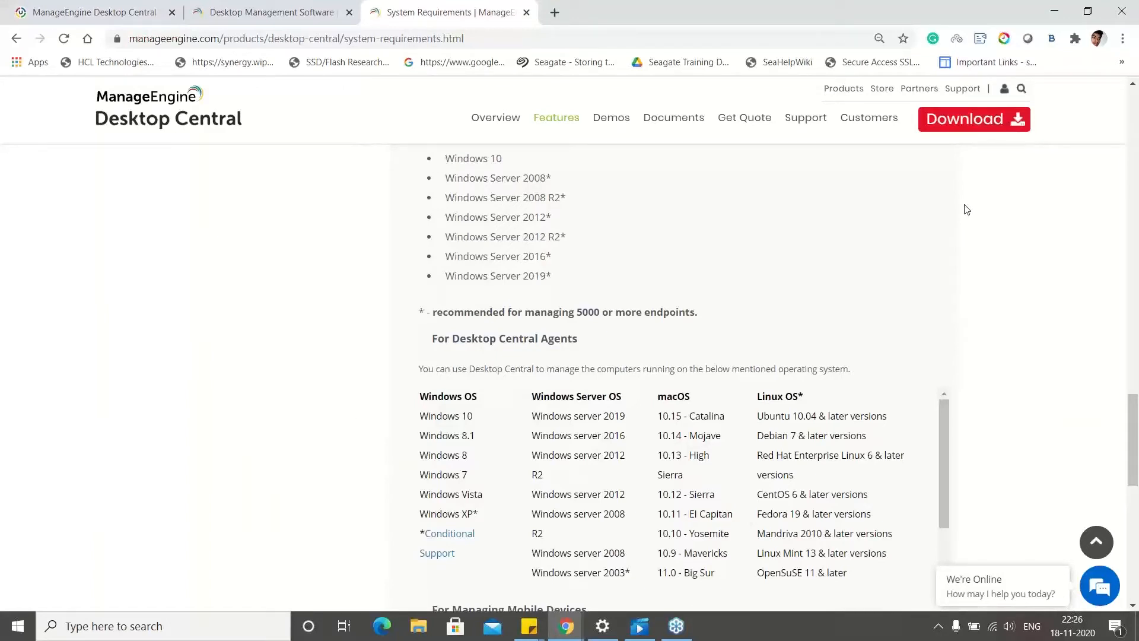
click(132, 18)
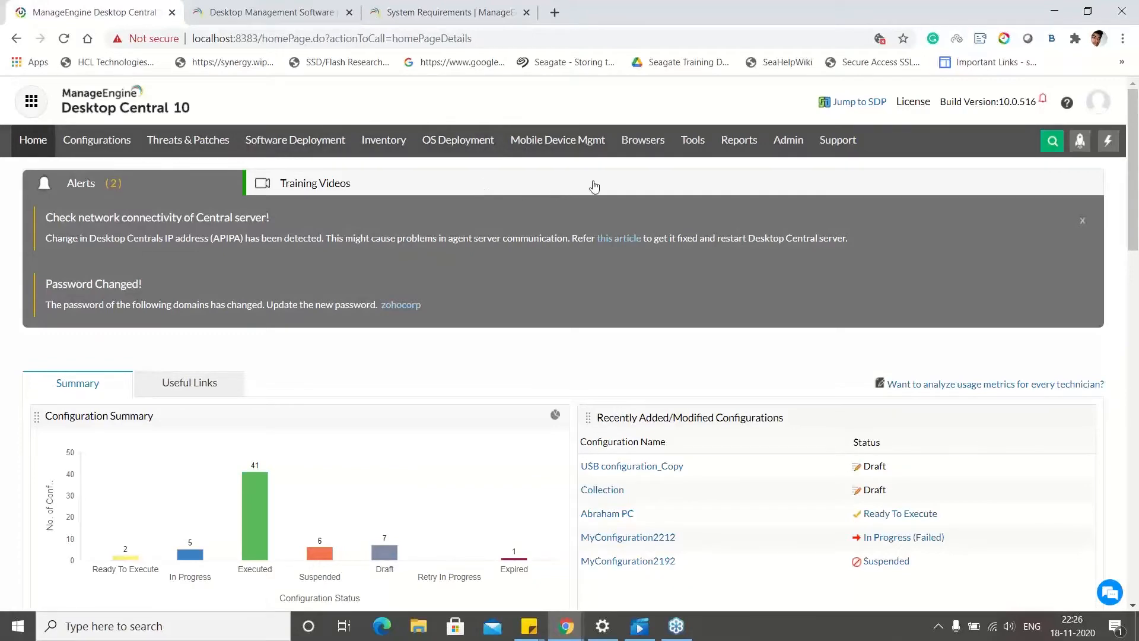
click(777, 148)
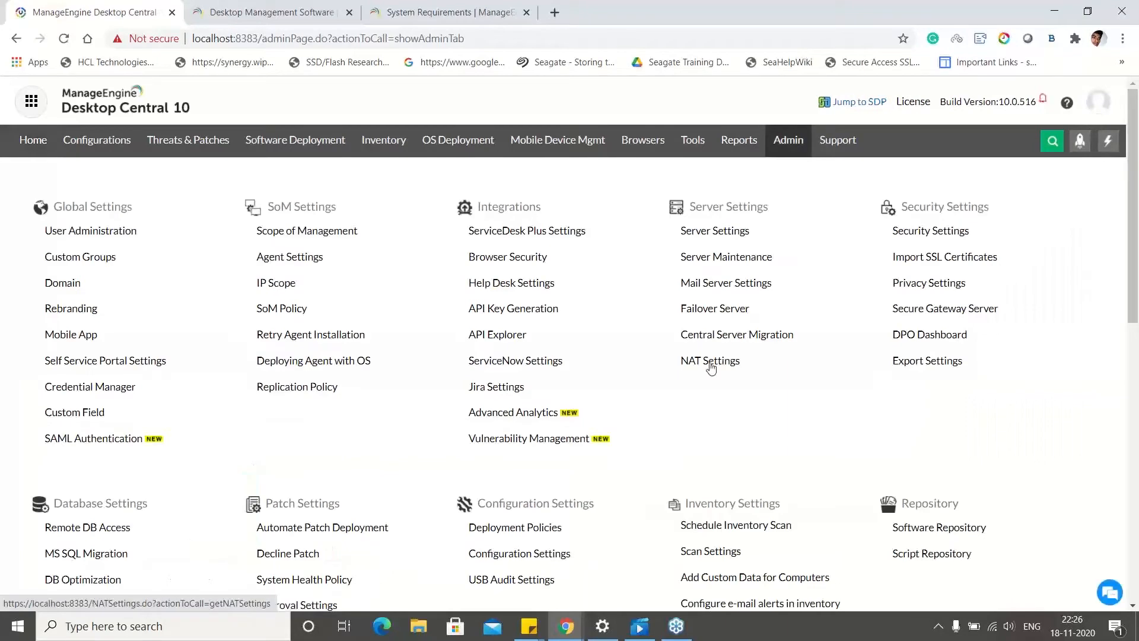
click(710, 362)
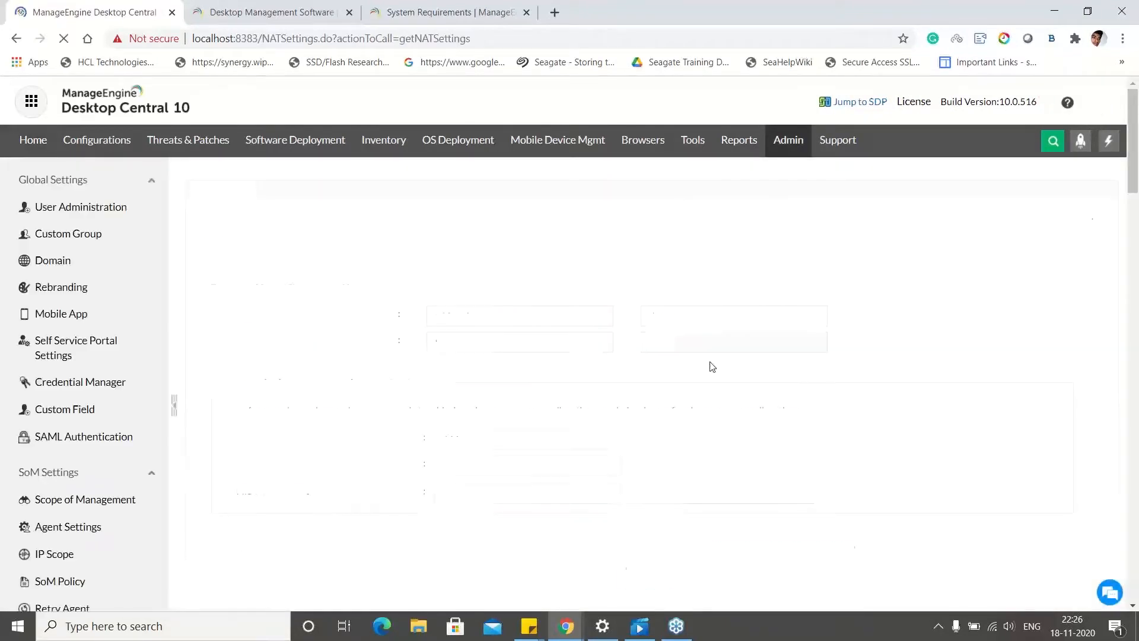
scroll(712, 368, down, 6)
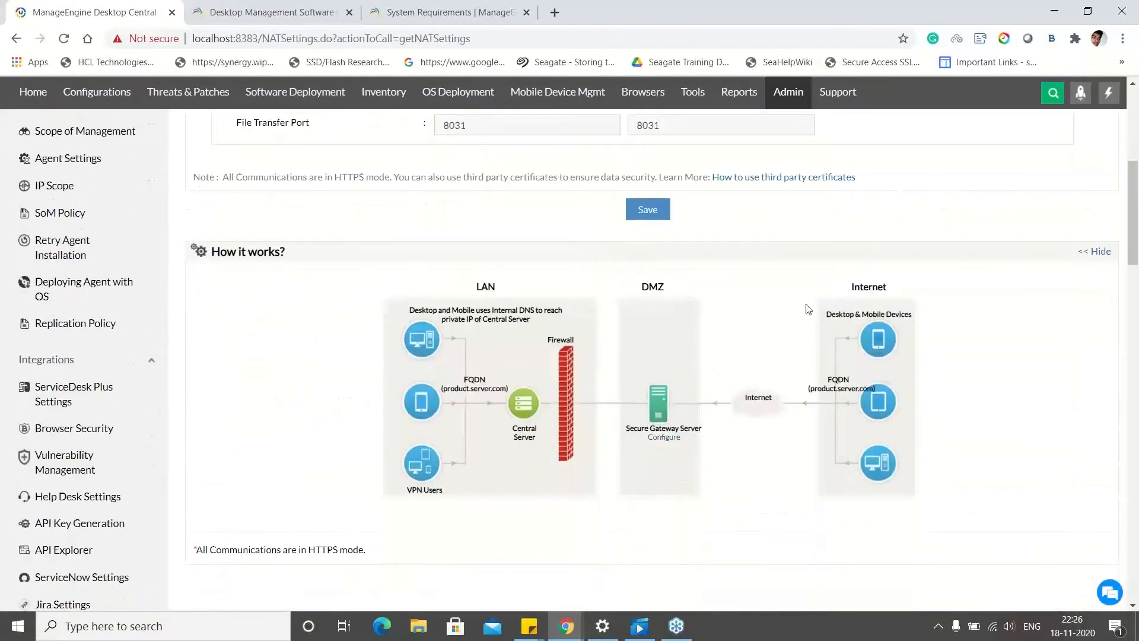
drag(899, 292, 831, 299)
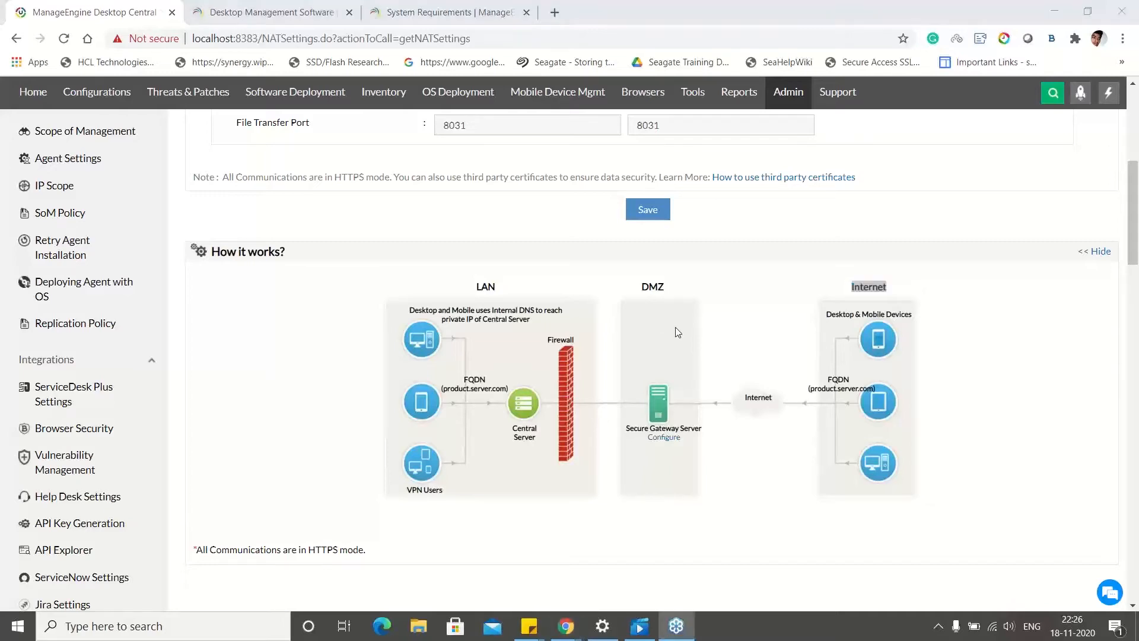
Step: Switch to the webinar presentation, advance to the slide with the Configuring Secure gateway video and play it
key(super+Tab)
click(653, 261)
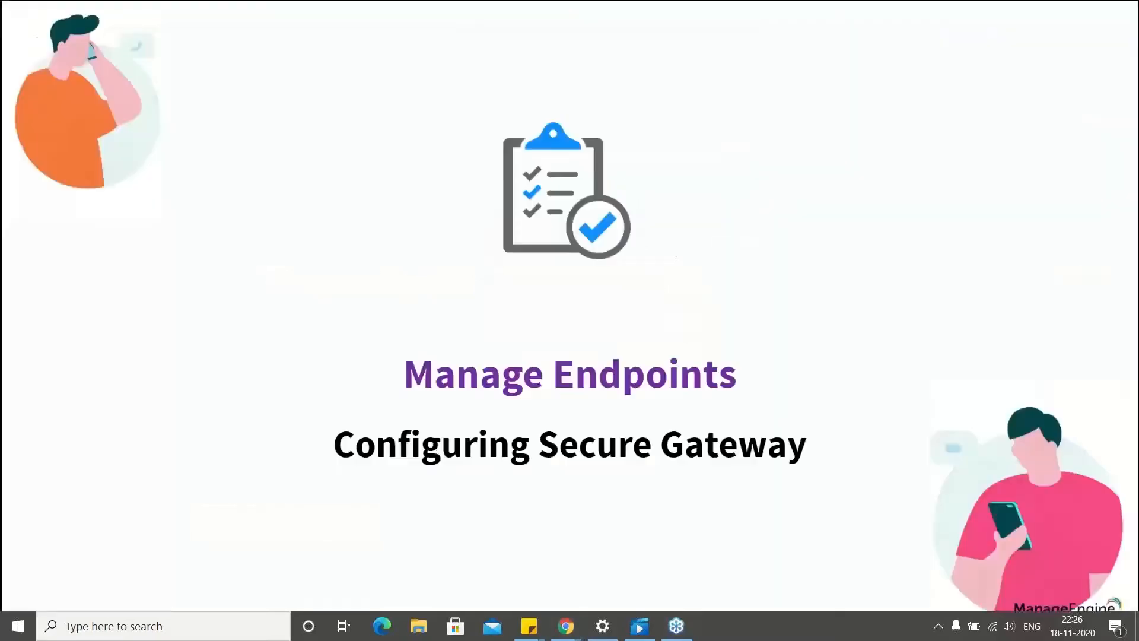
key(Right)
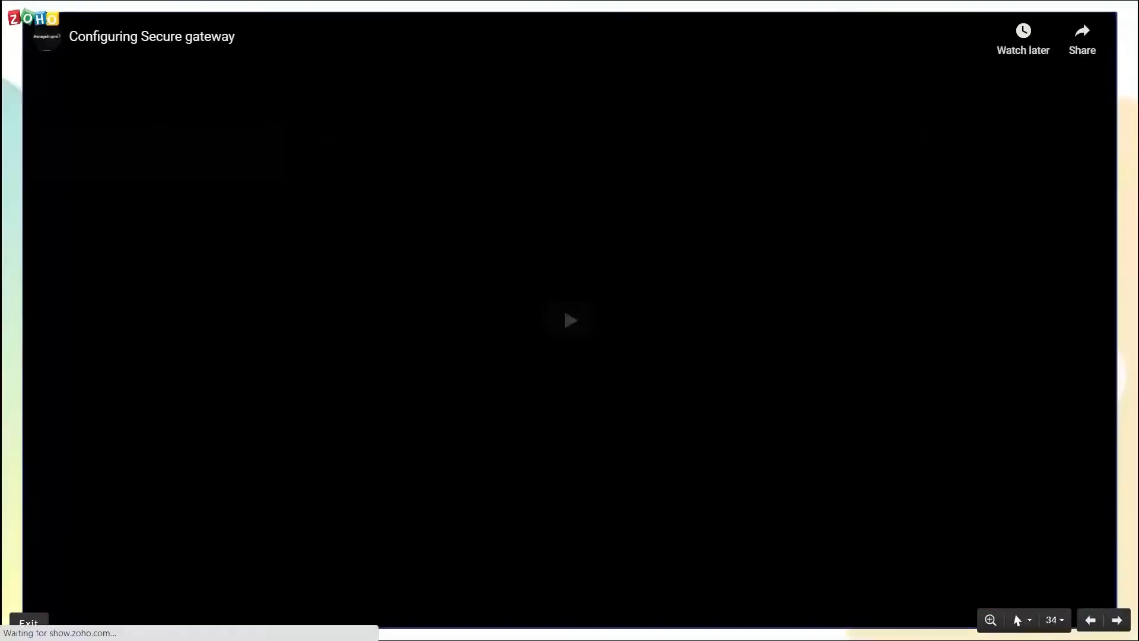
click(577, 325)
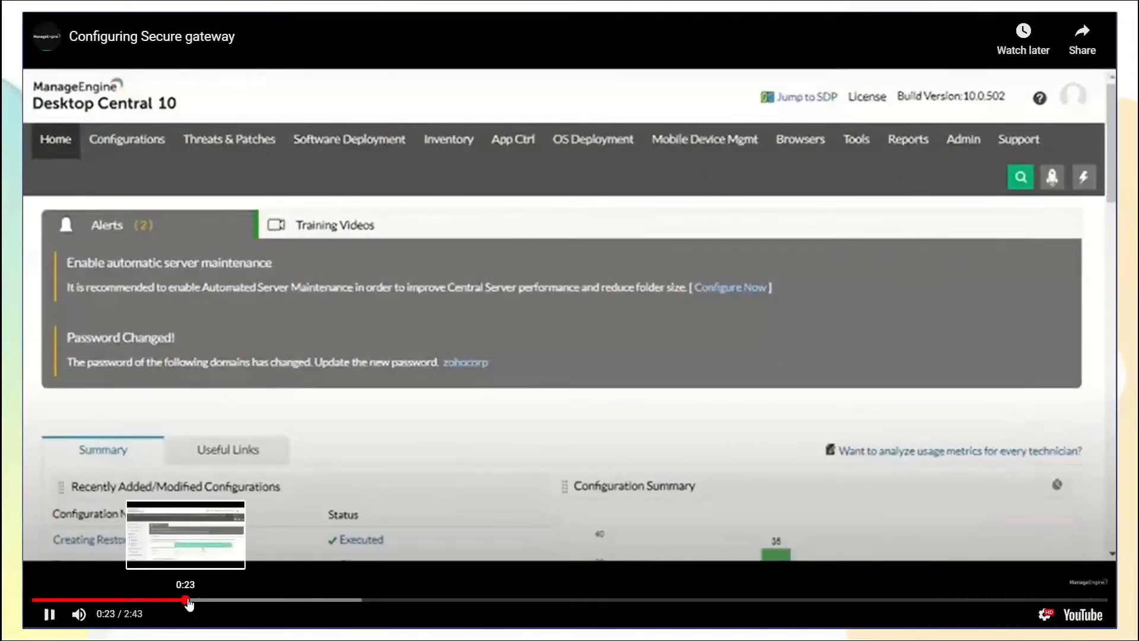
Step: Watch the secure gateway setup video, skipping ahead to about 1:30 and 2:11, and advance to the Agent installation slide
click(185, 599)
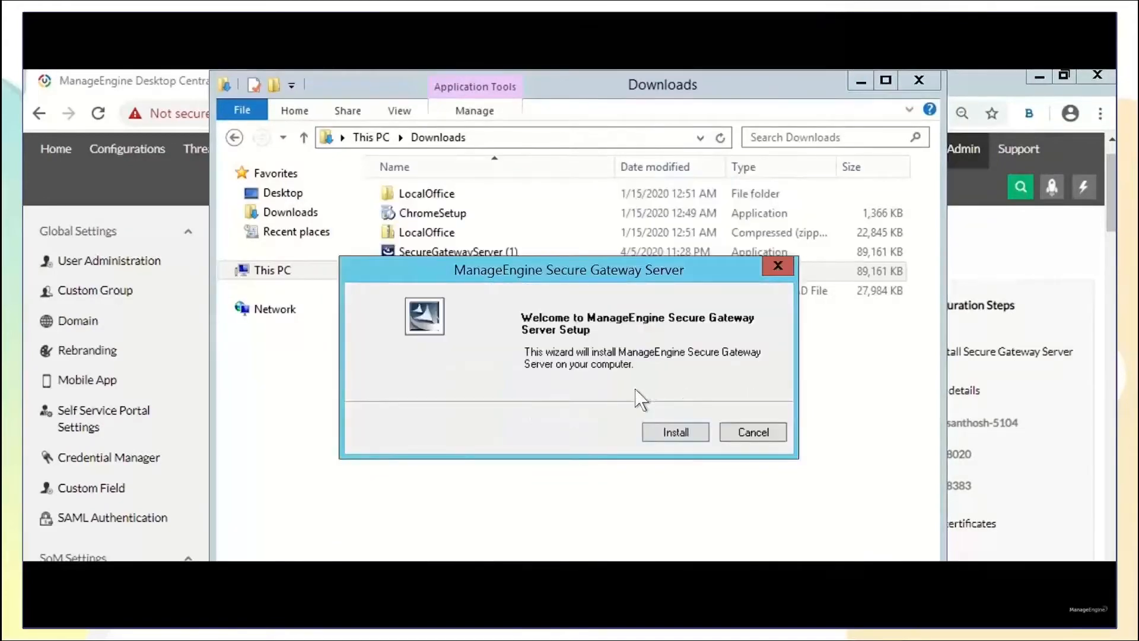
click(676, 433)
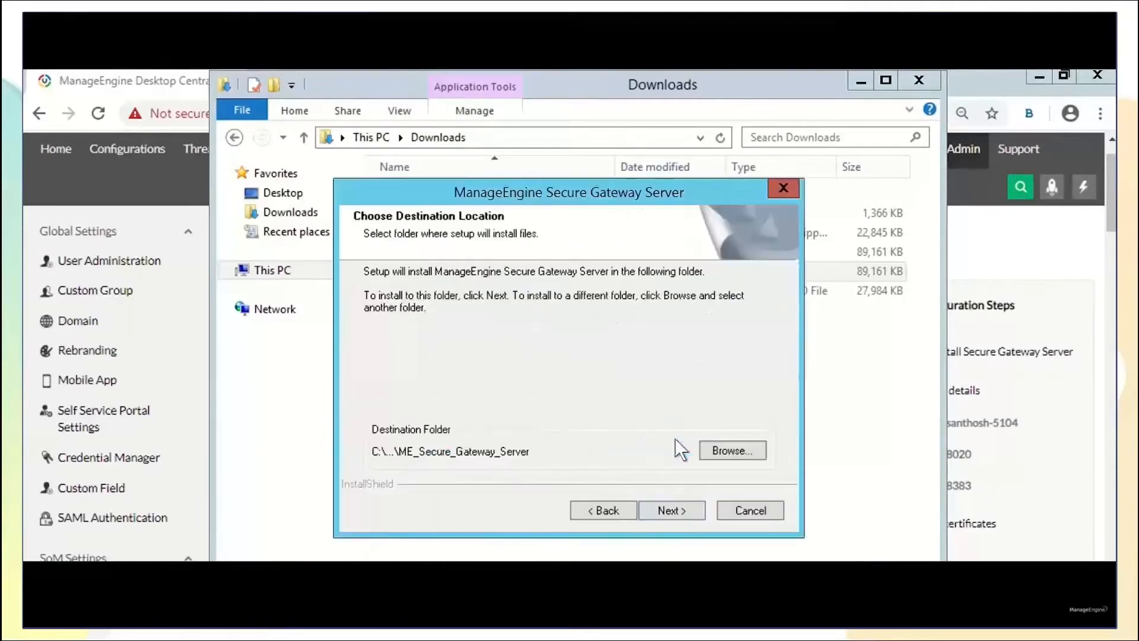
click(687, 510)
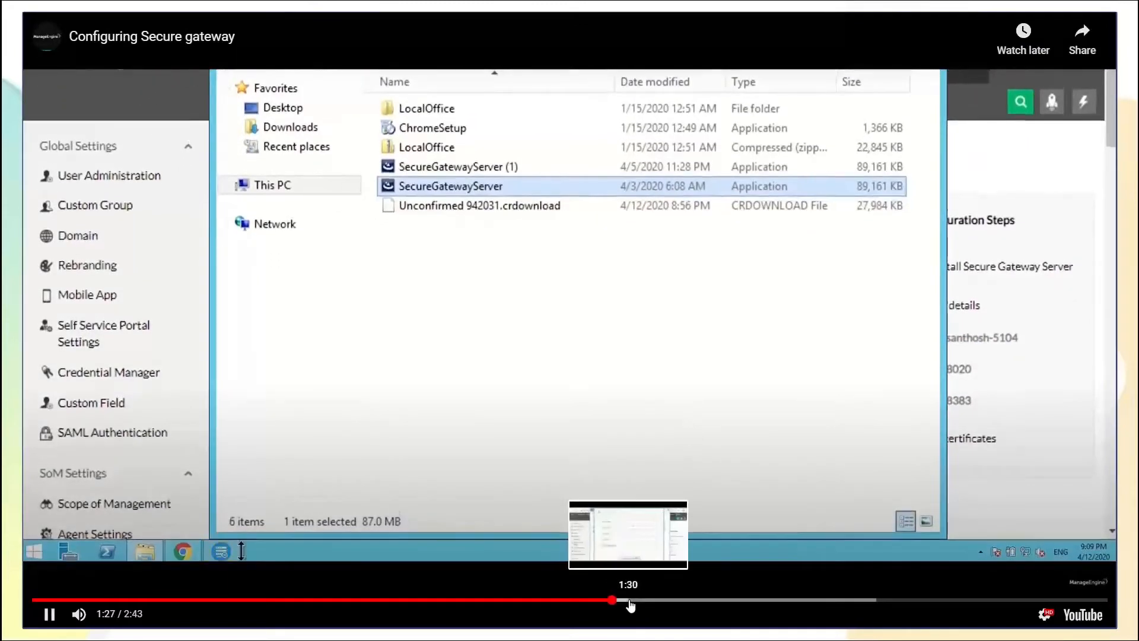
click(630, 600)
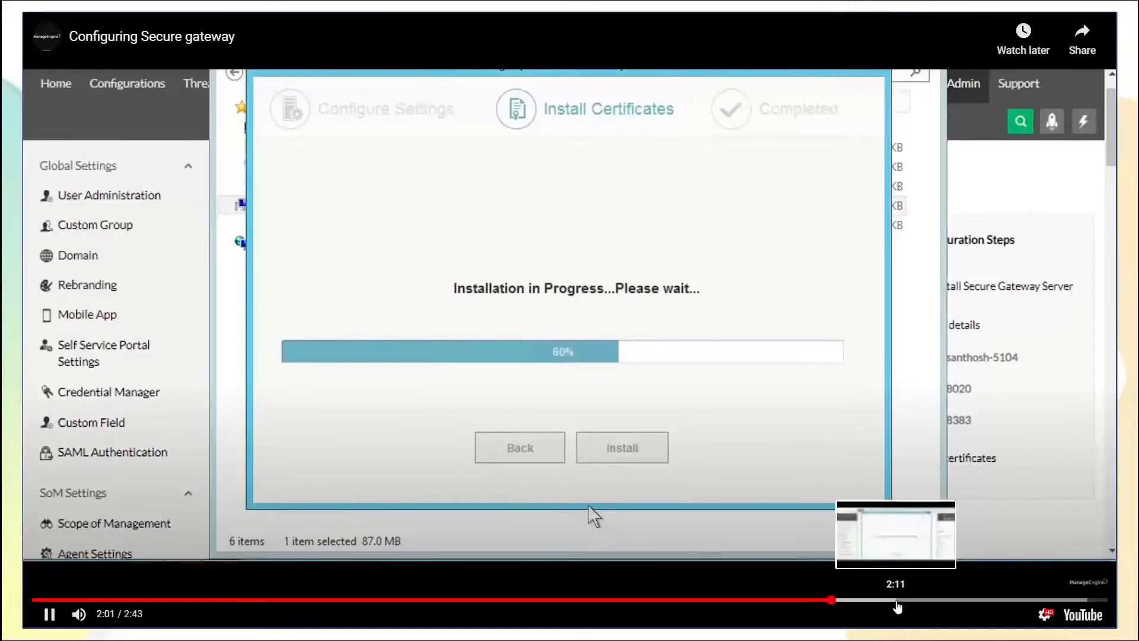
click(903, 605)
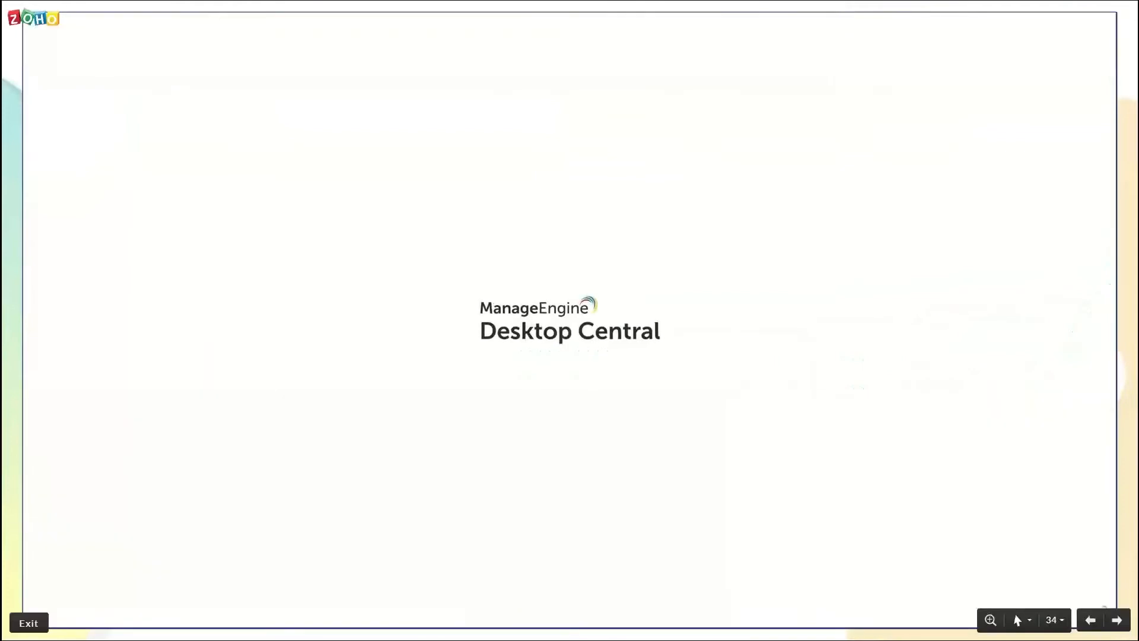
click(1115, 620)
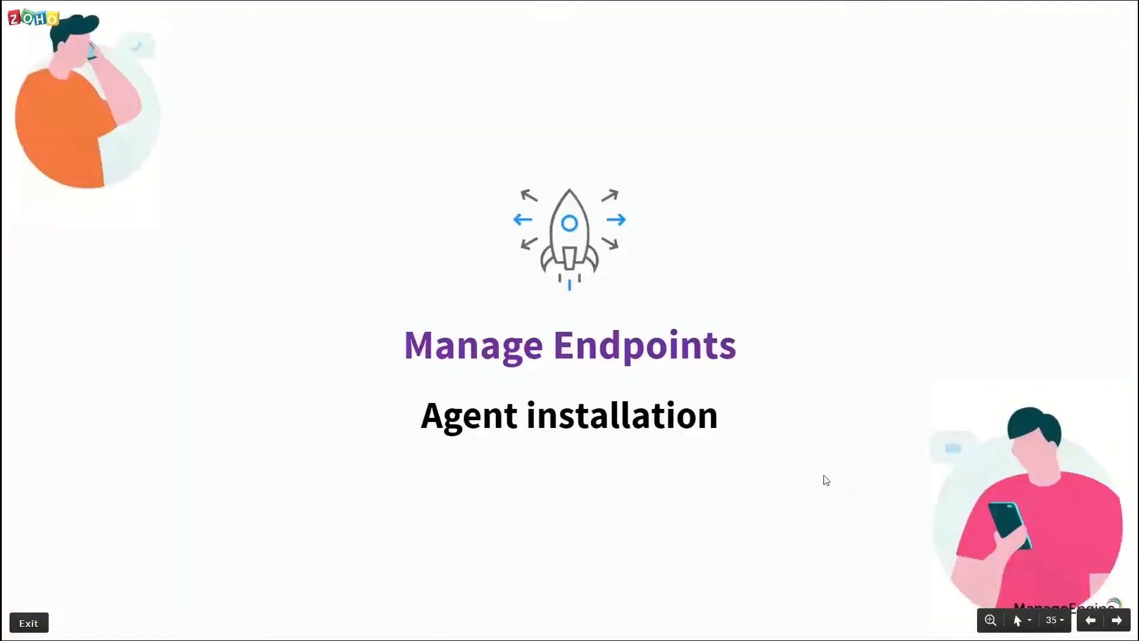
Step: Switch back to the Desktop Central console and review the NAT Settings' public FQDN, roaming user ports and Secure Gateway Server diagram
key(alt+Tab)
key(alt+Tab)
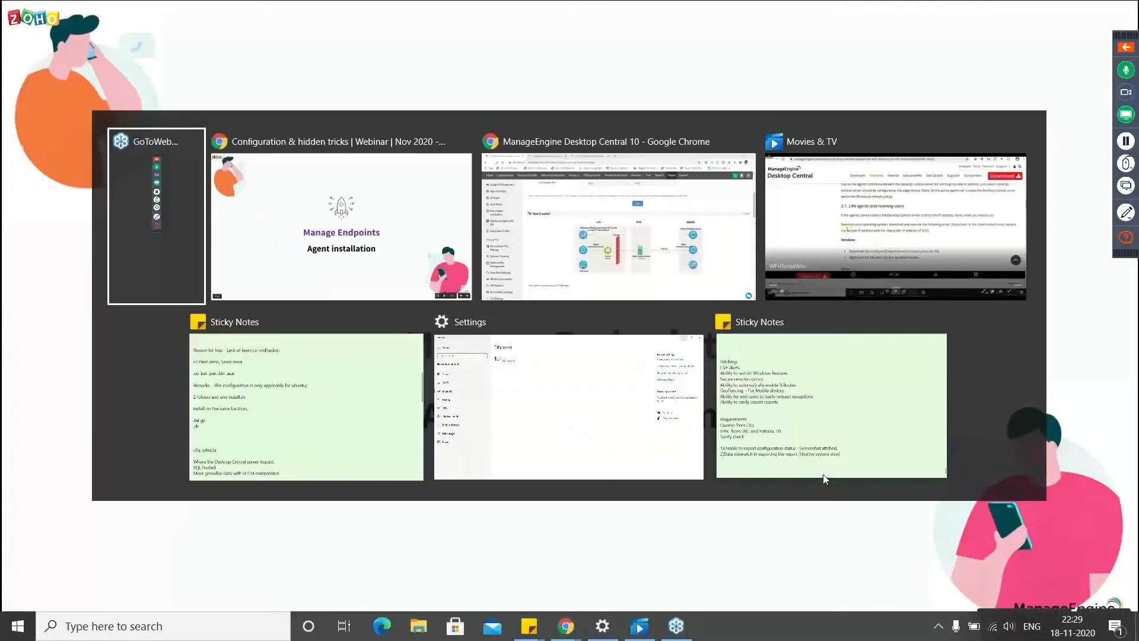
key(alt+Tab)
scroll(757, 363, up, 5)
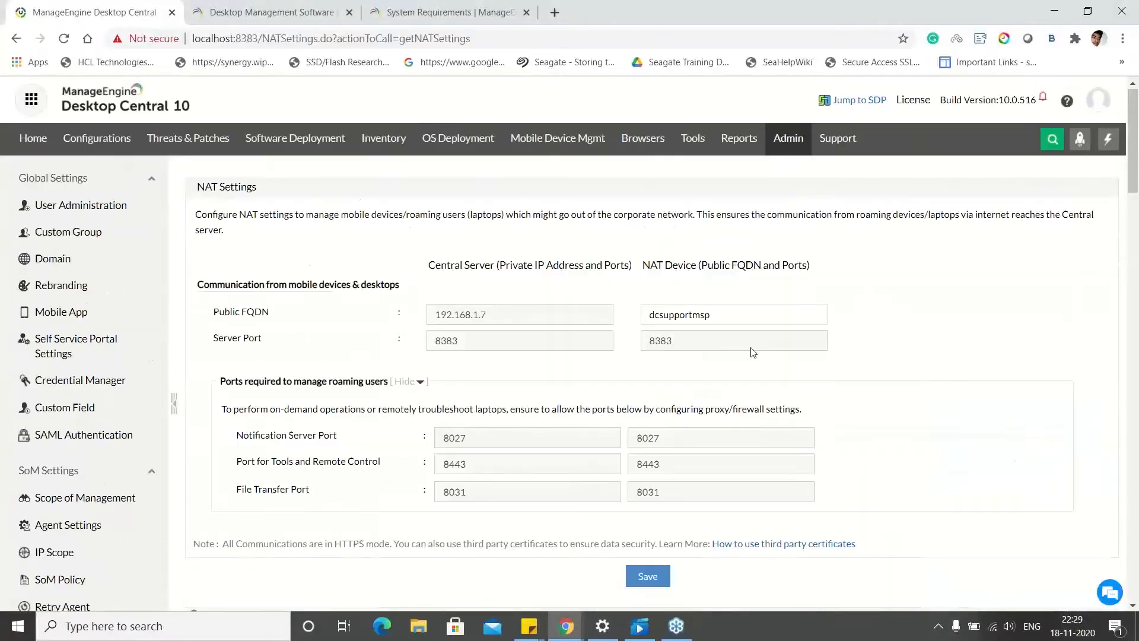
scroll(739, 389, down, 4)
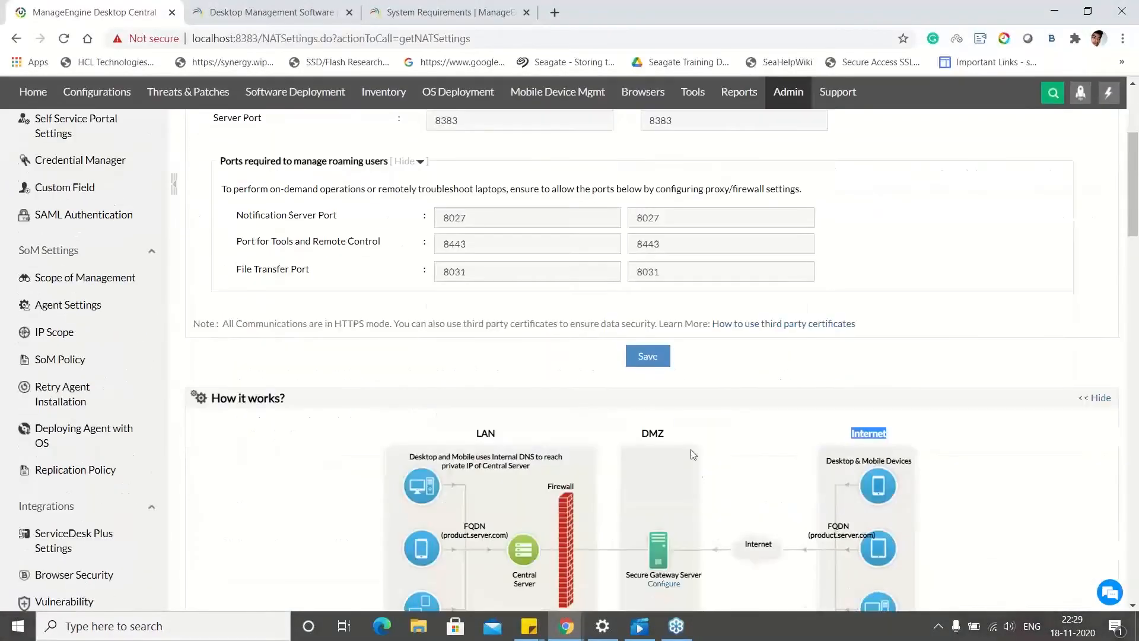
scroll(692, 510, down, 1)
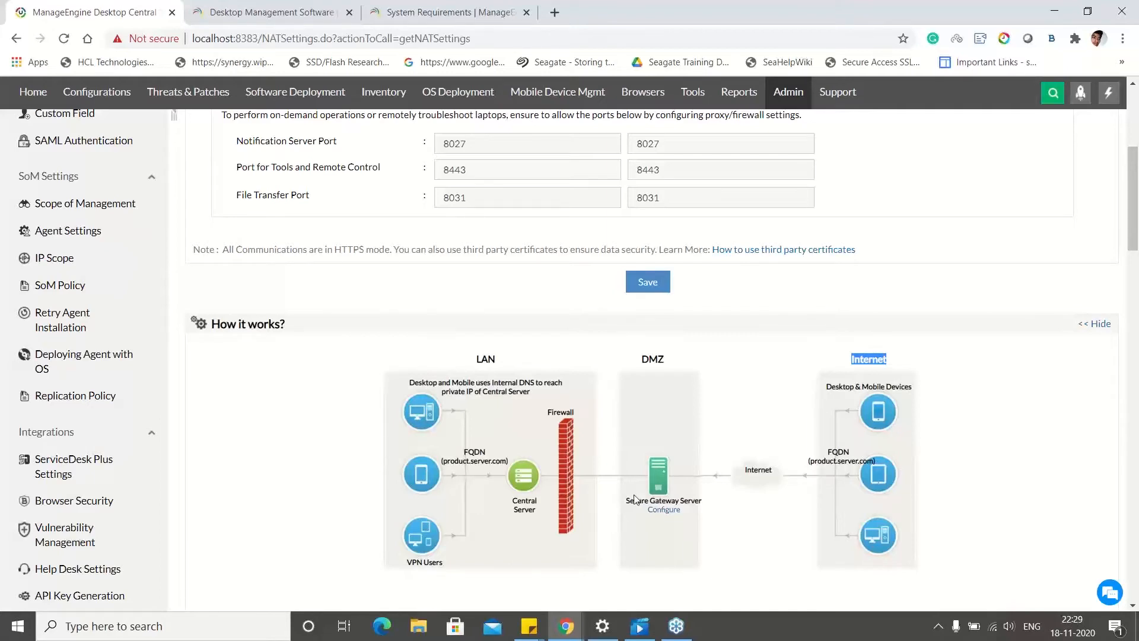
scroll(635, 498, up, 5)
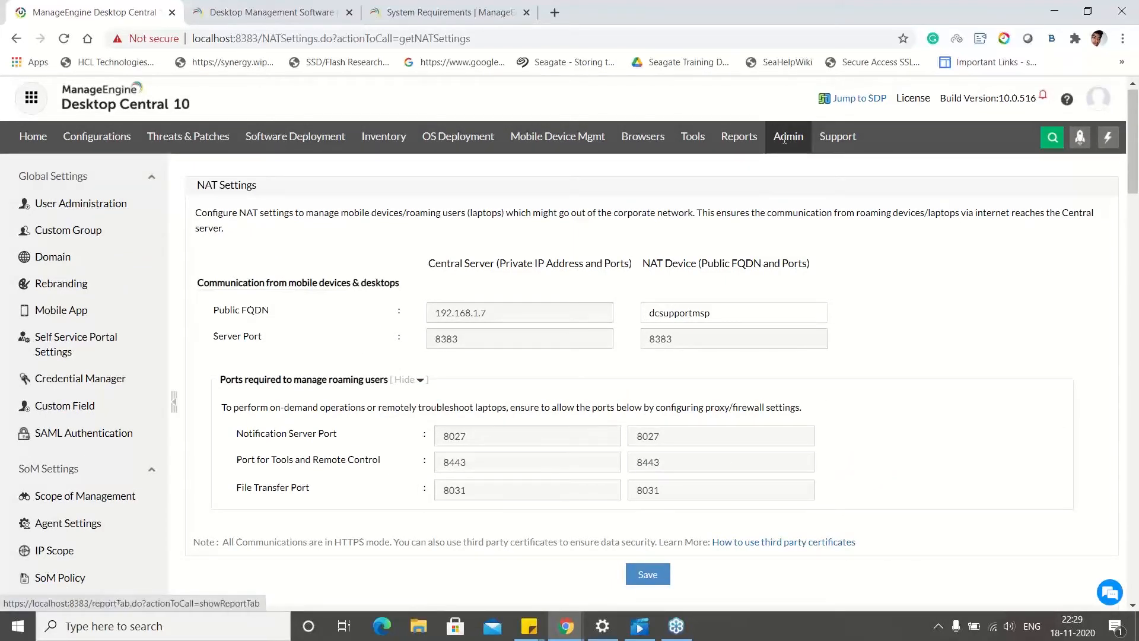
Step: Open the Add Domain form from the domain list, examine its Active Directory name and credential fields, and close it without adding a domain
click(72, 263)
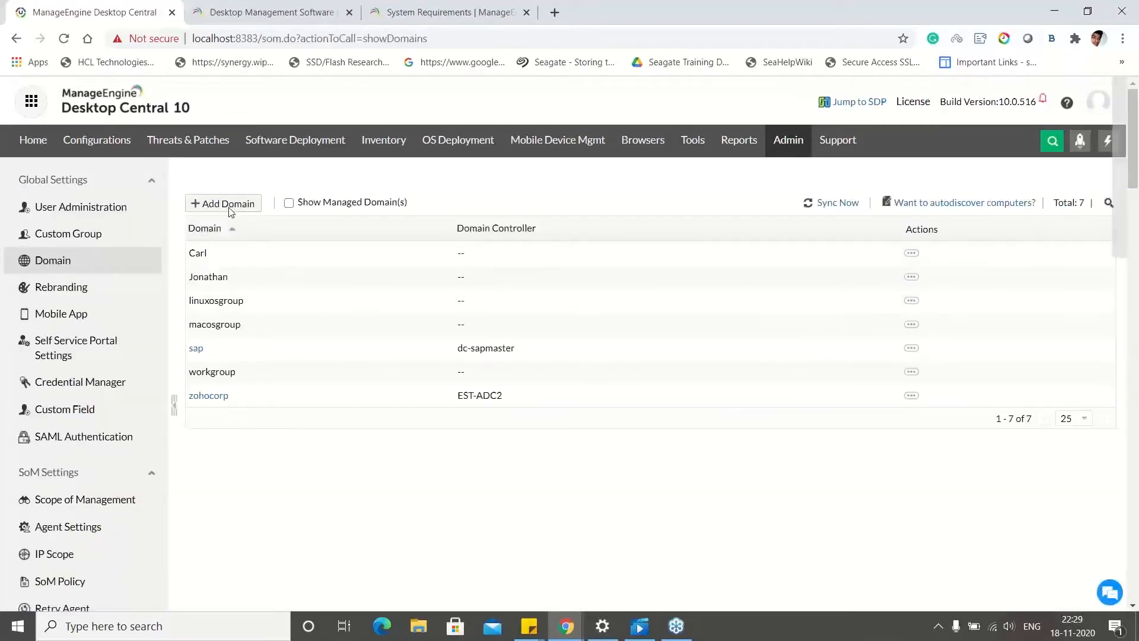
click(229, 207)
click(560, 238)
click(577, 208)
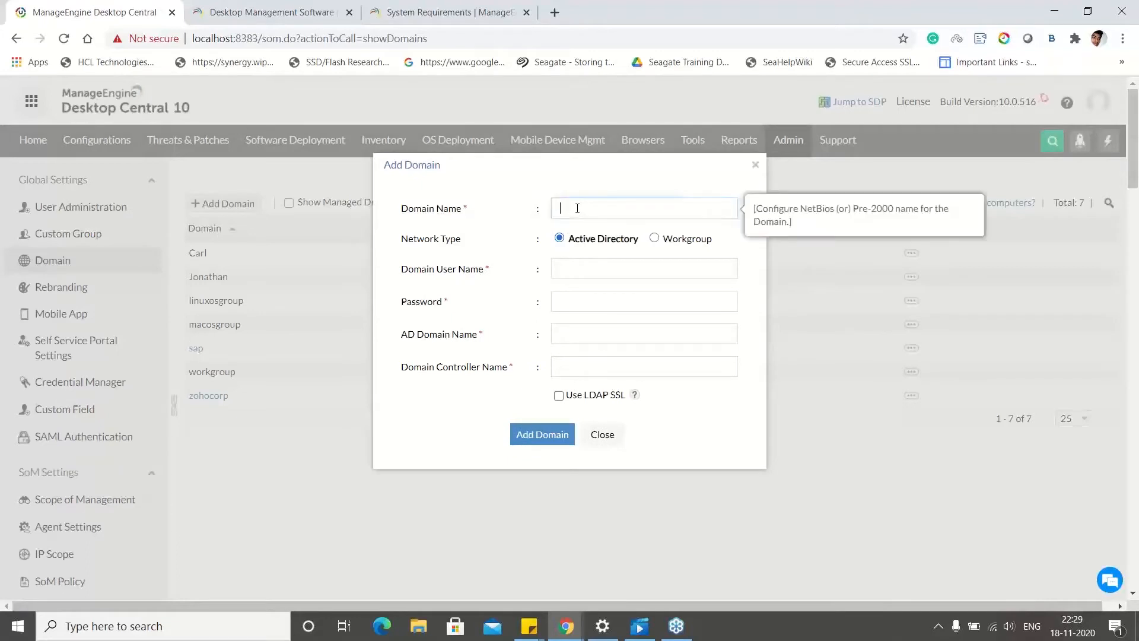
click(567, 271)
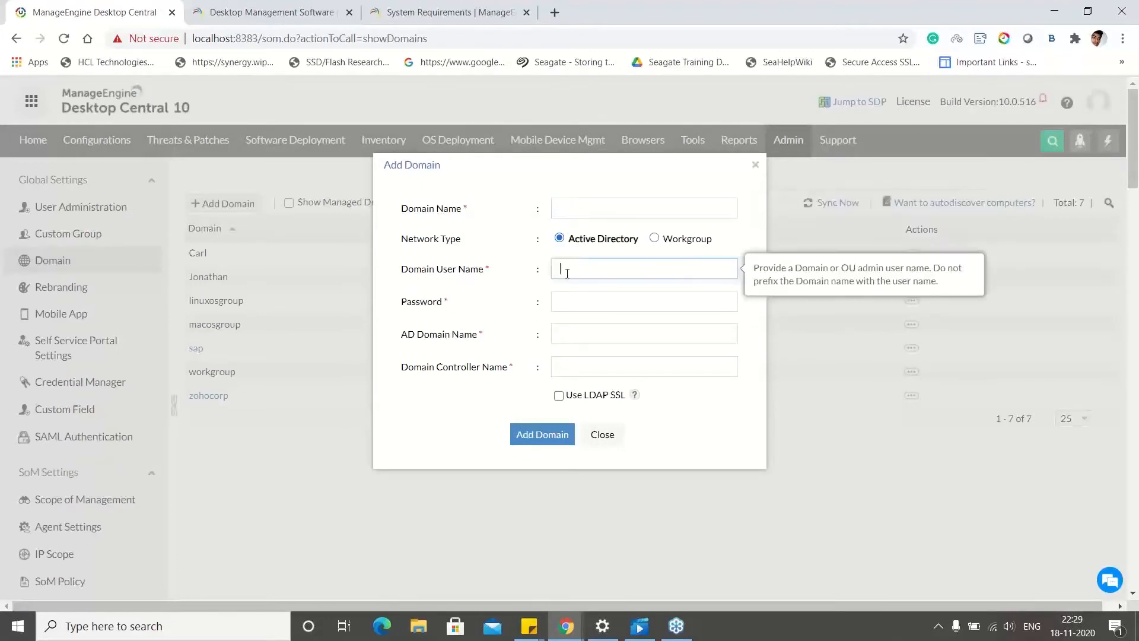
click(563, 309)
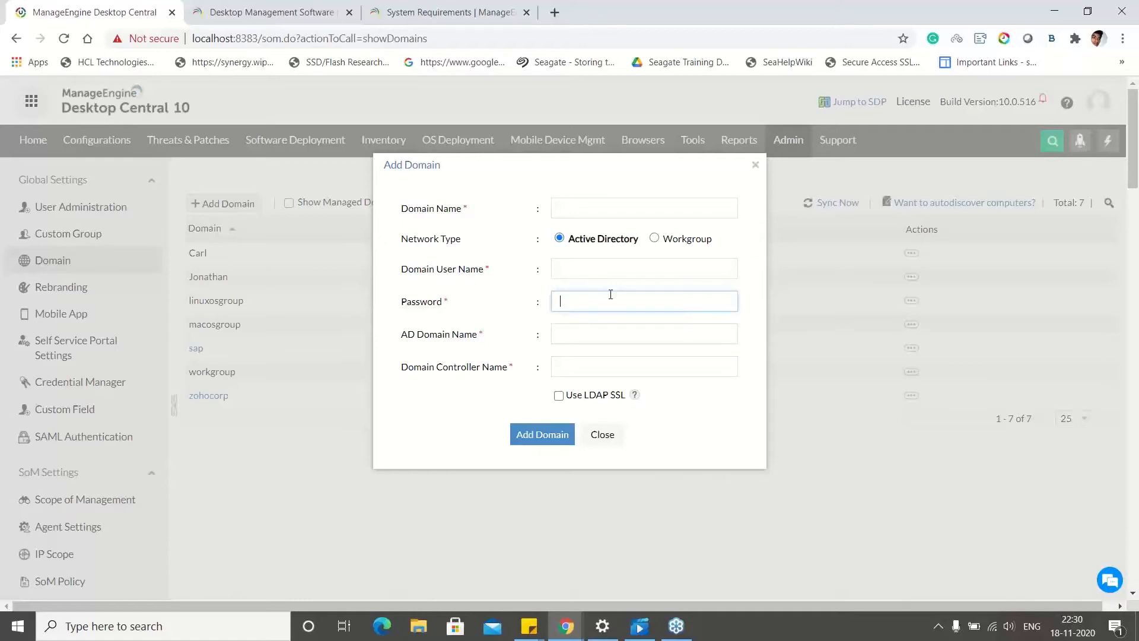
click(606, 436)
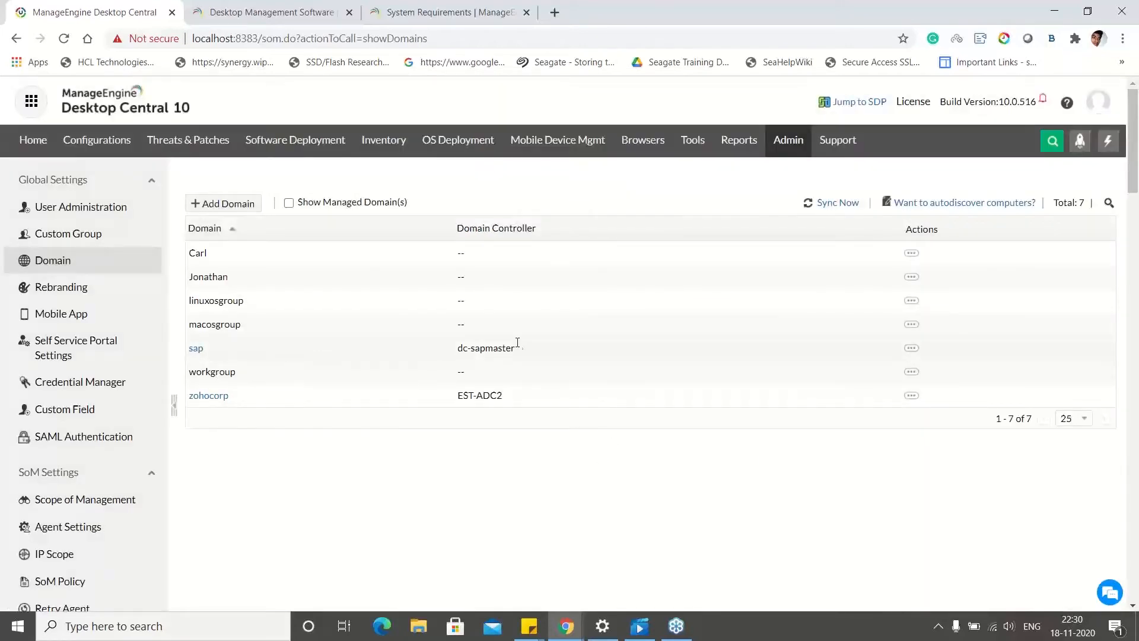
Step: Examine the Add Computers dialogs of the sap and zohocorp domains, including the selected computers, and close them without adding any
click(911, 348)
click(841, 350)
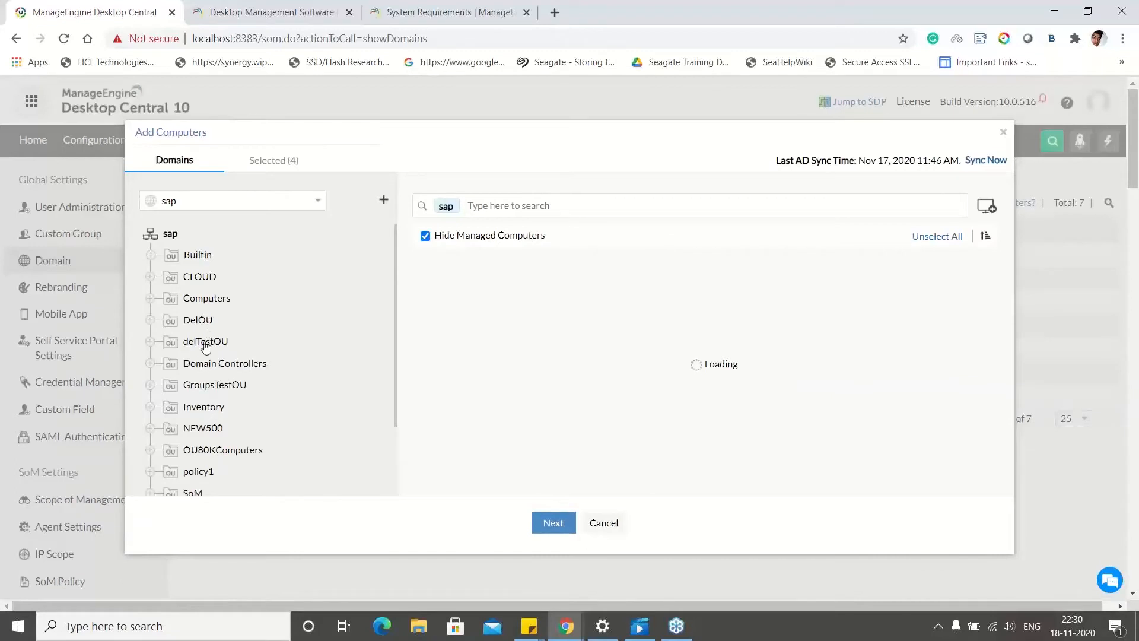
click(1003, 132)
click(911, 396)
click(854, 396)
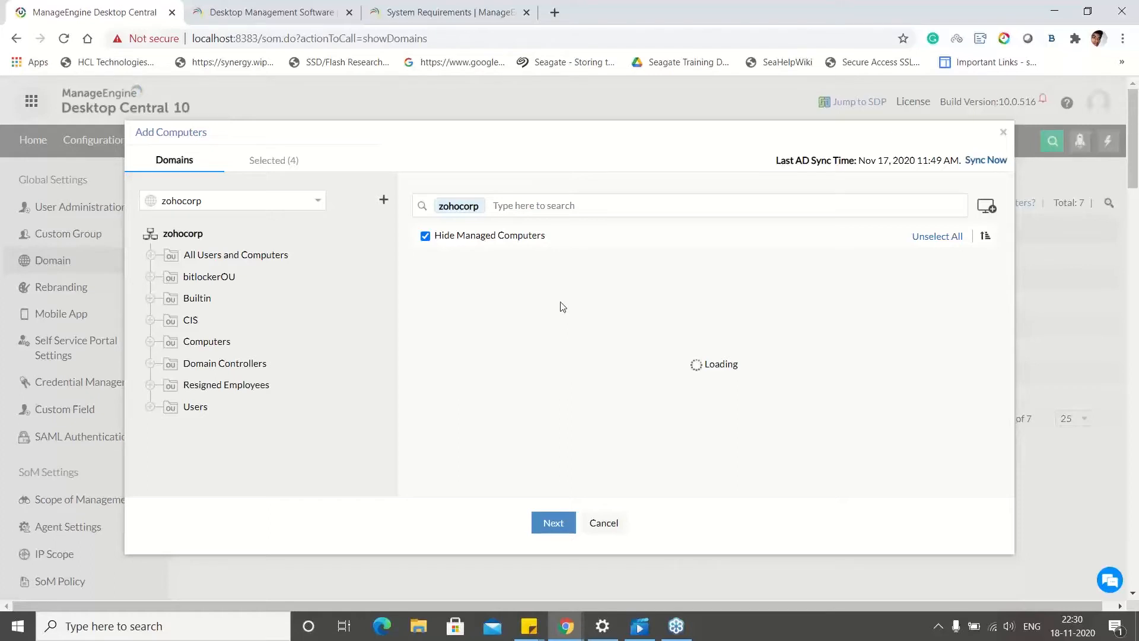
click(275, 164)
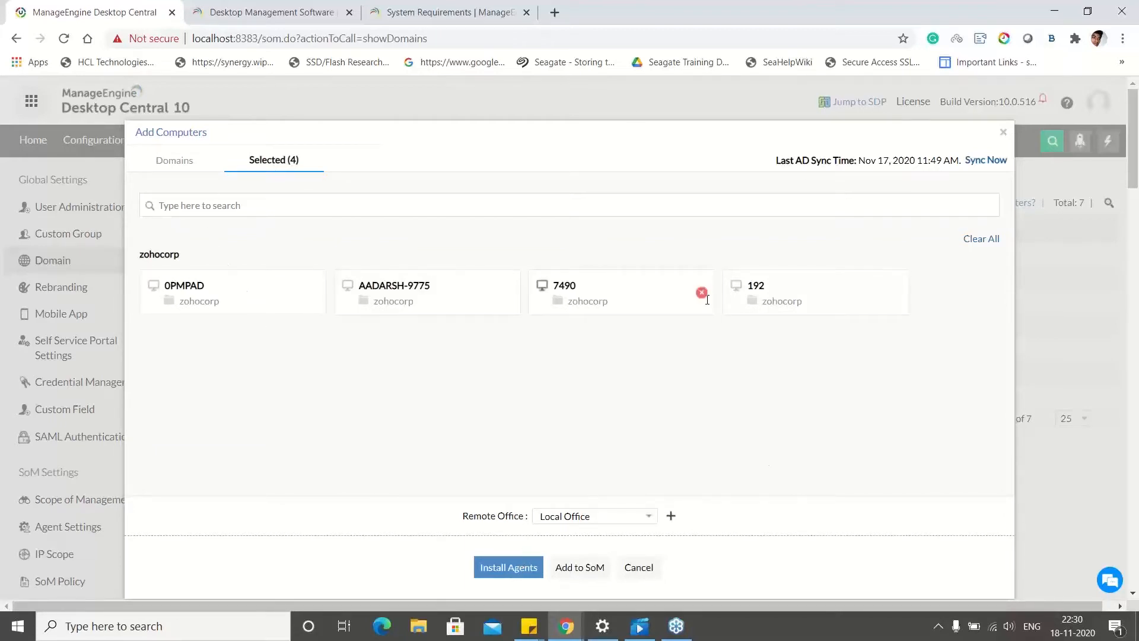
click(1003, 133)
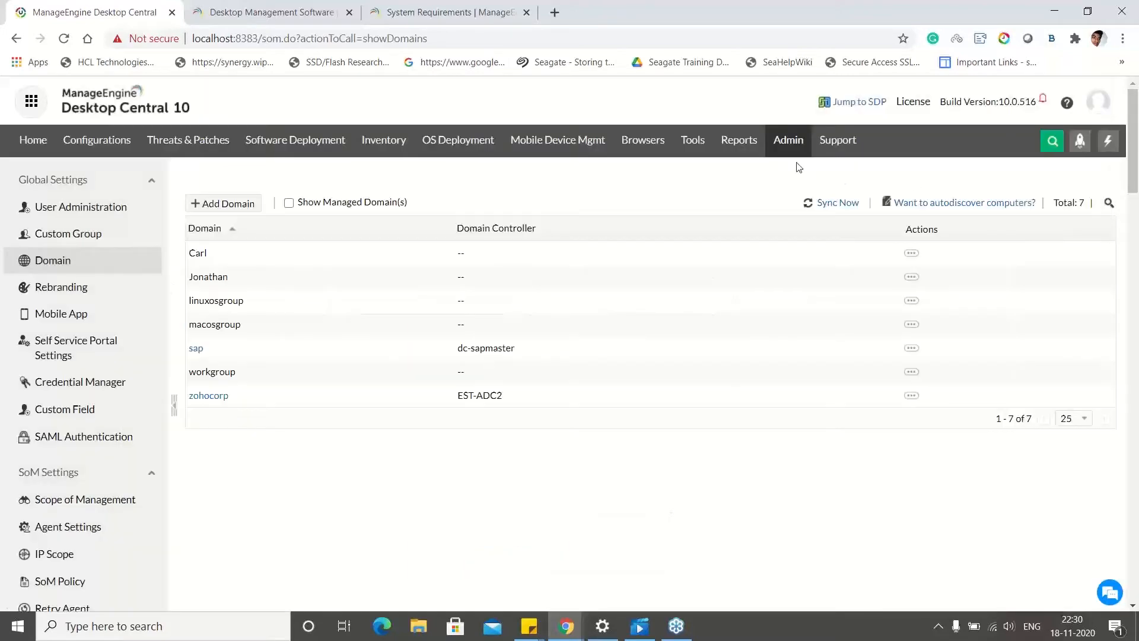
Step: Open Scope of Management from the admin settings and view its computers list
click(794, 159)
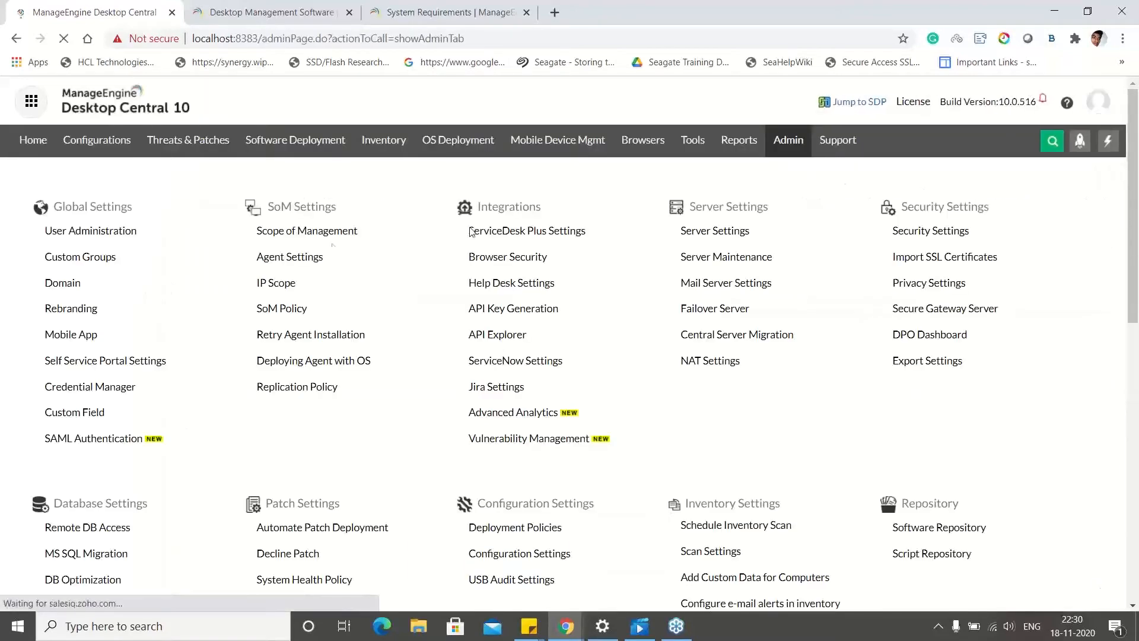
click(323, 236)
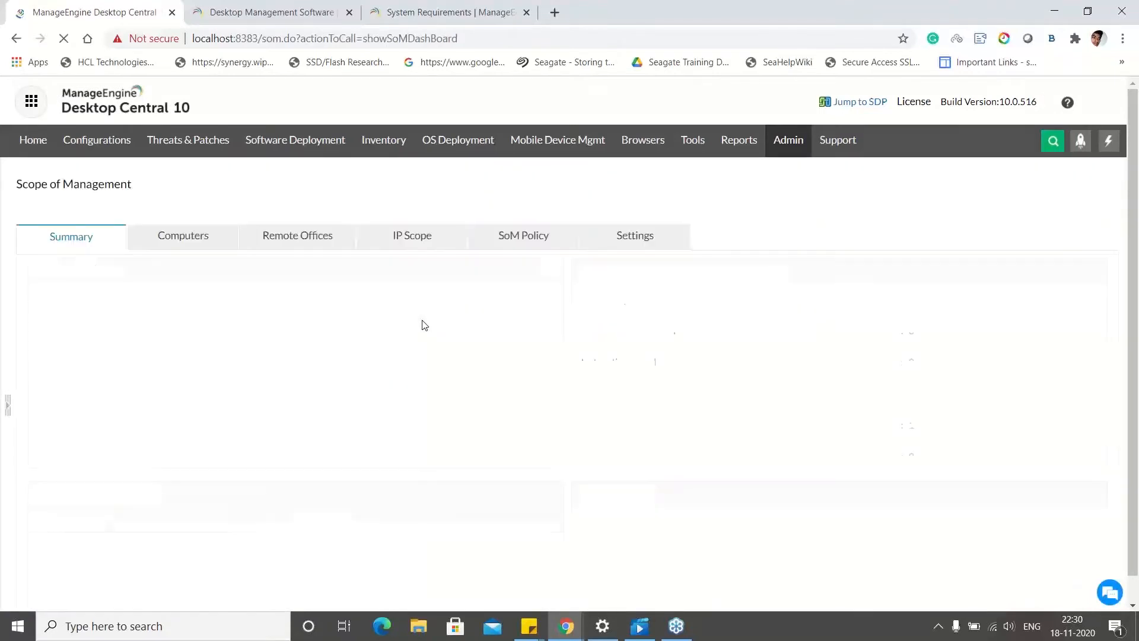
click(207, 247)
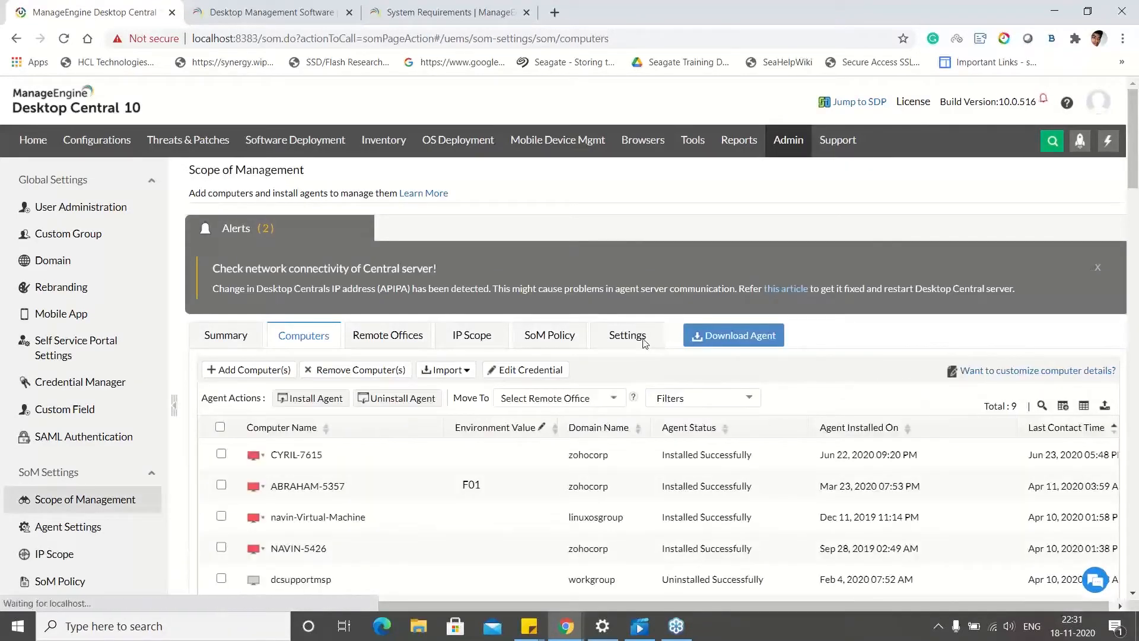
Step: Start a new remote office named "Romaing users 1" and inspect the NAT device's public FQDN without changing it
click(409, 342)
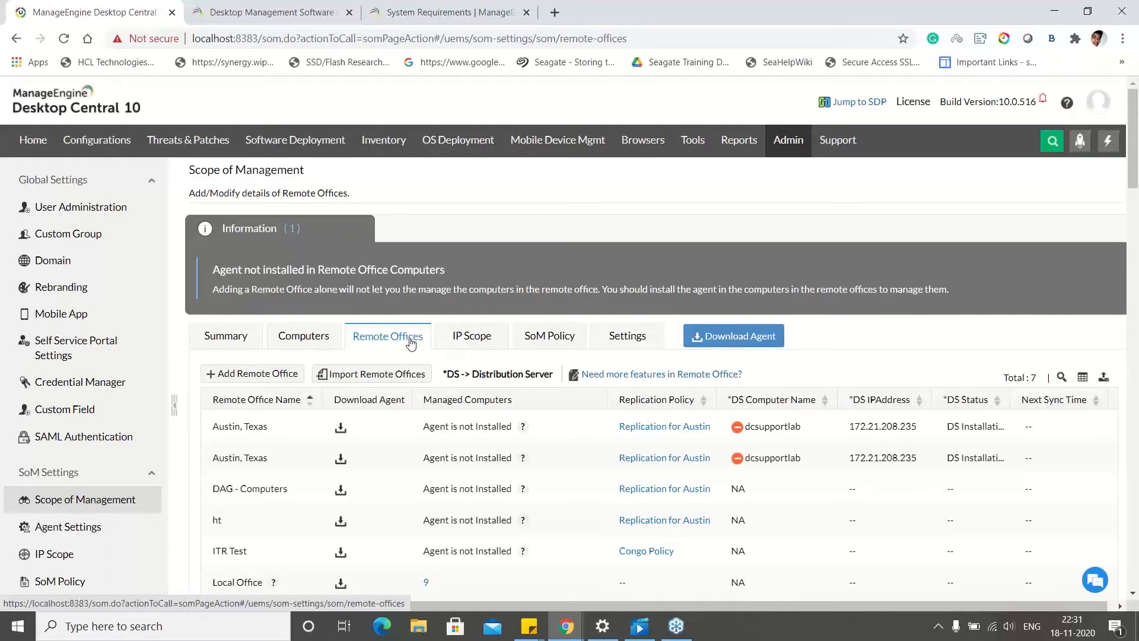
click(256, 374)
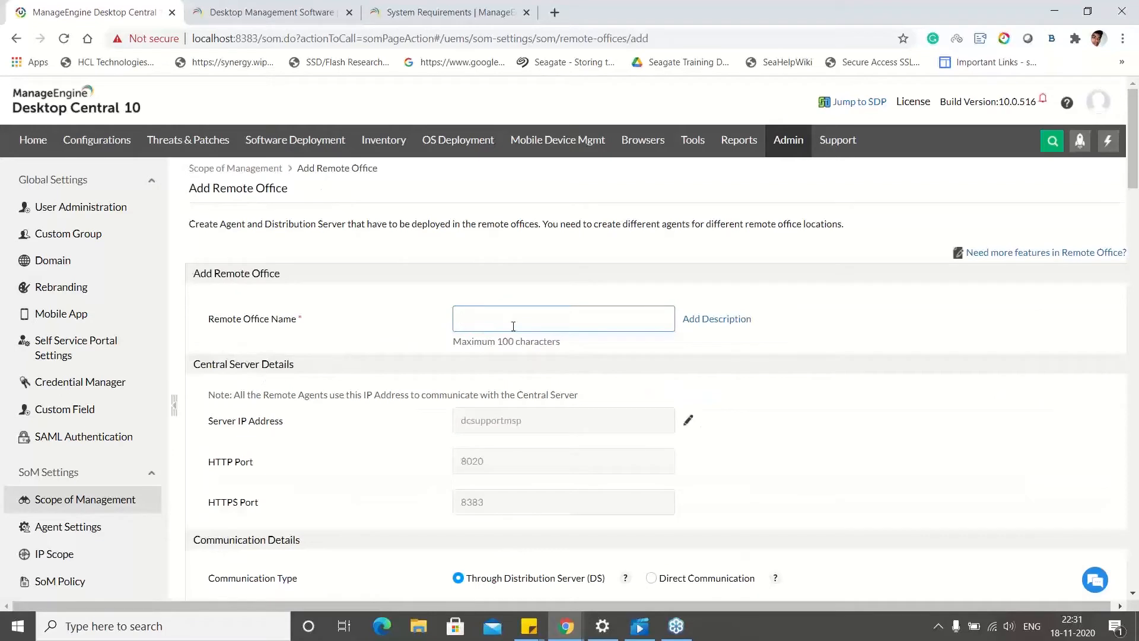
text(Romaing users 1)
click(695, 423)
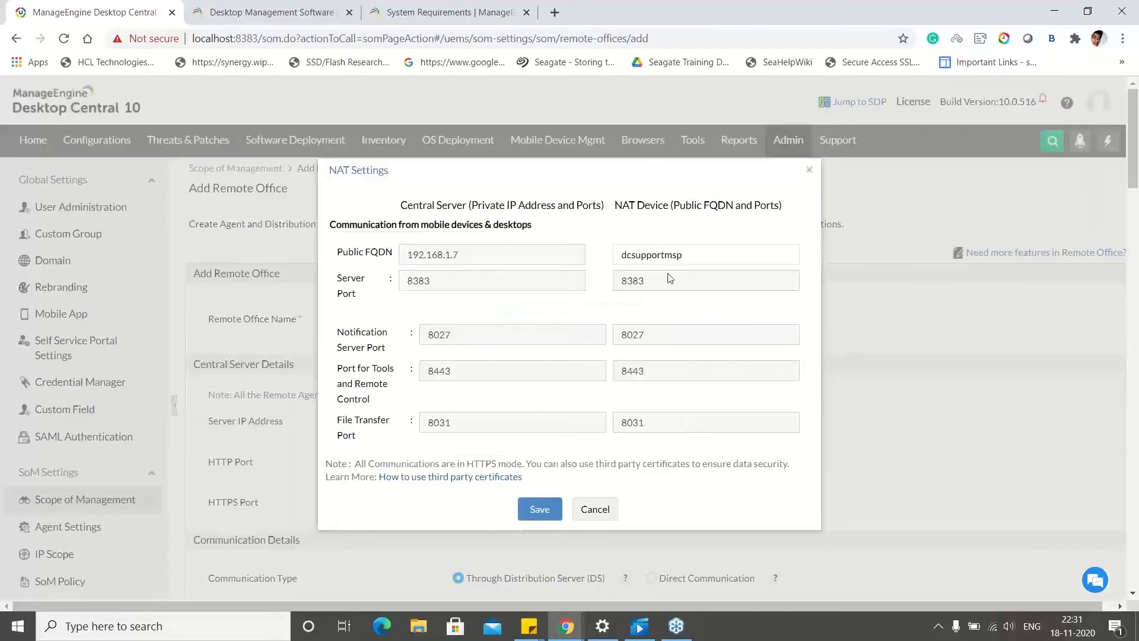
drag(688, 254, 619, 256)
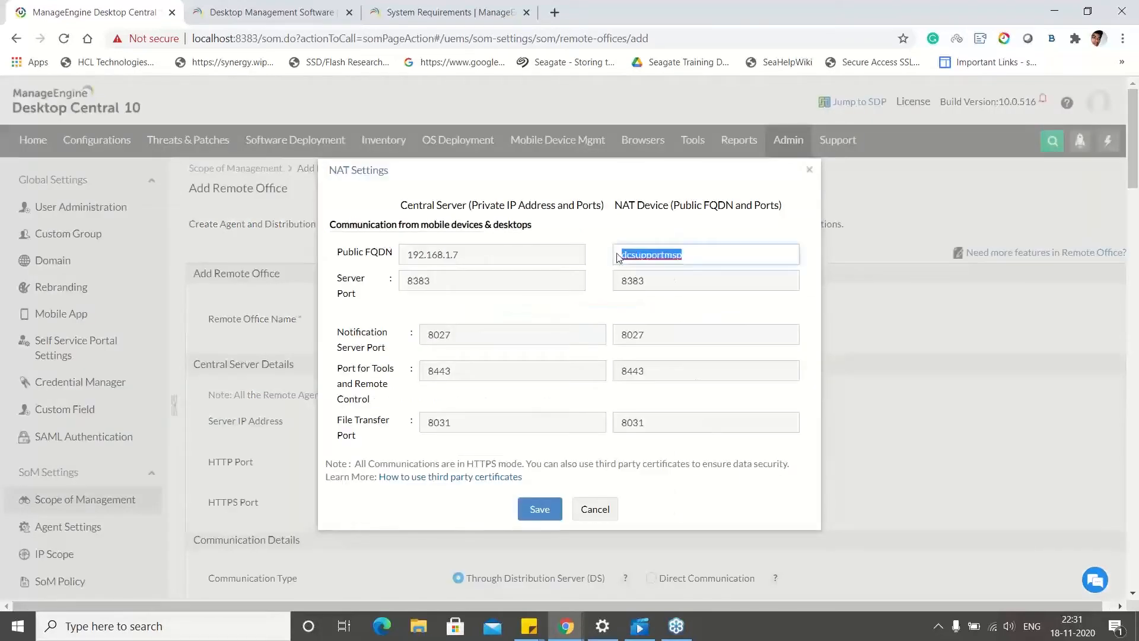
click(810, 171)
Step: Set the remote office to Direct Communication and try a new replication policy with a 1024 KBps data transfer rate, closing it unsaved
scroll(780, 363, down, 3)
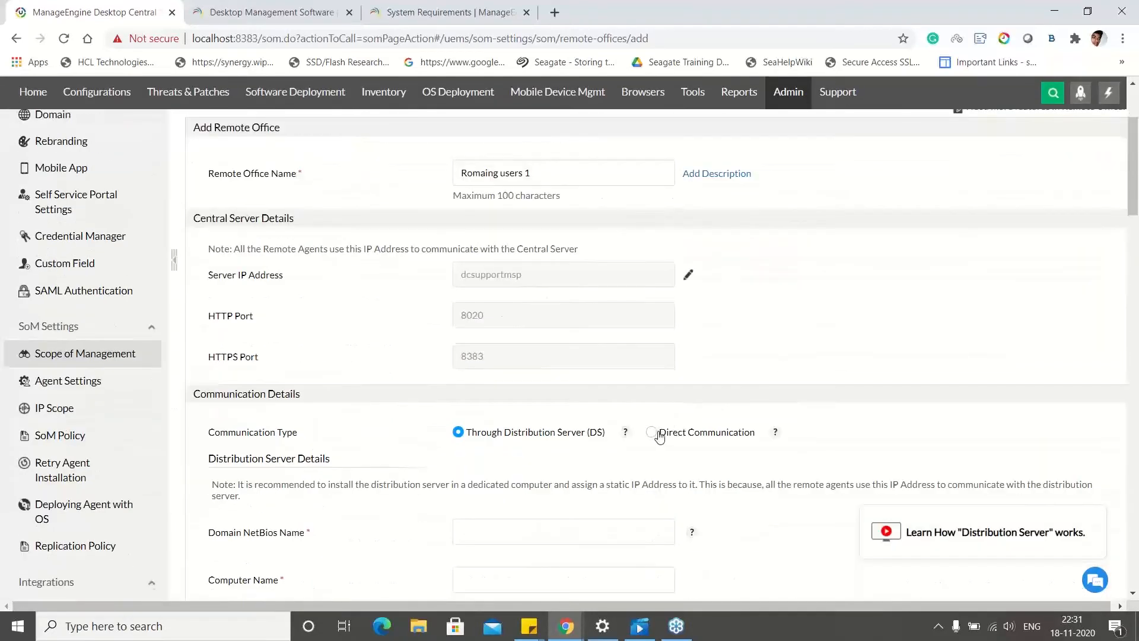
click(653, 434)
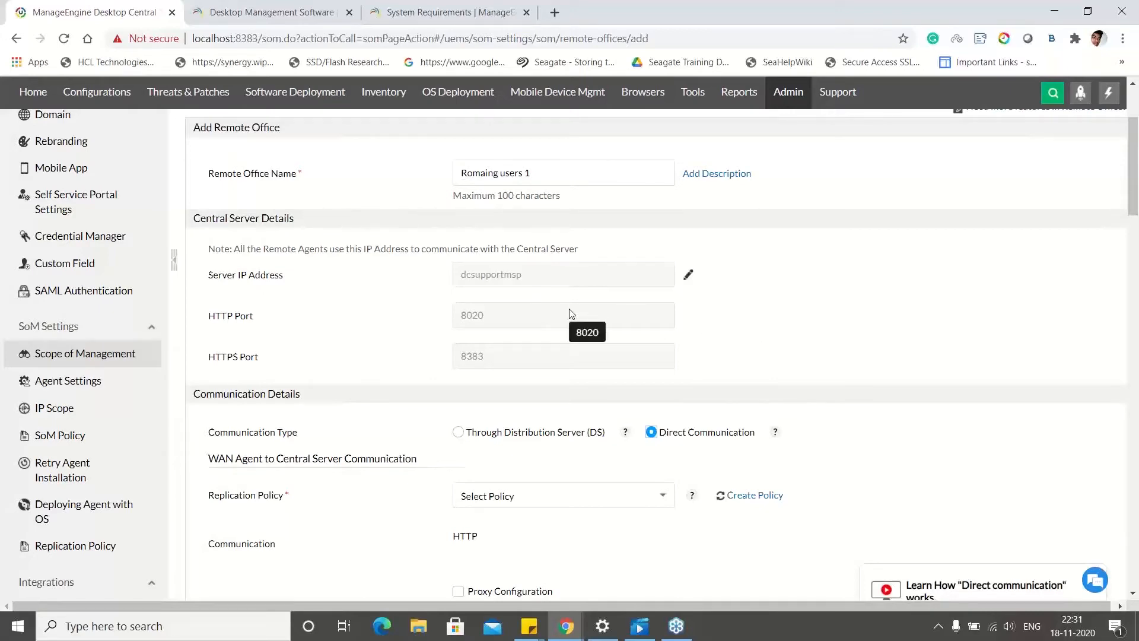
scroll(571, 320, down, 3)
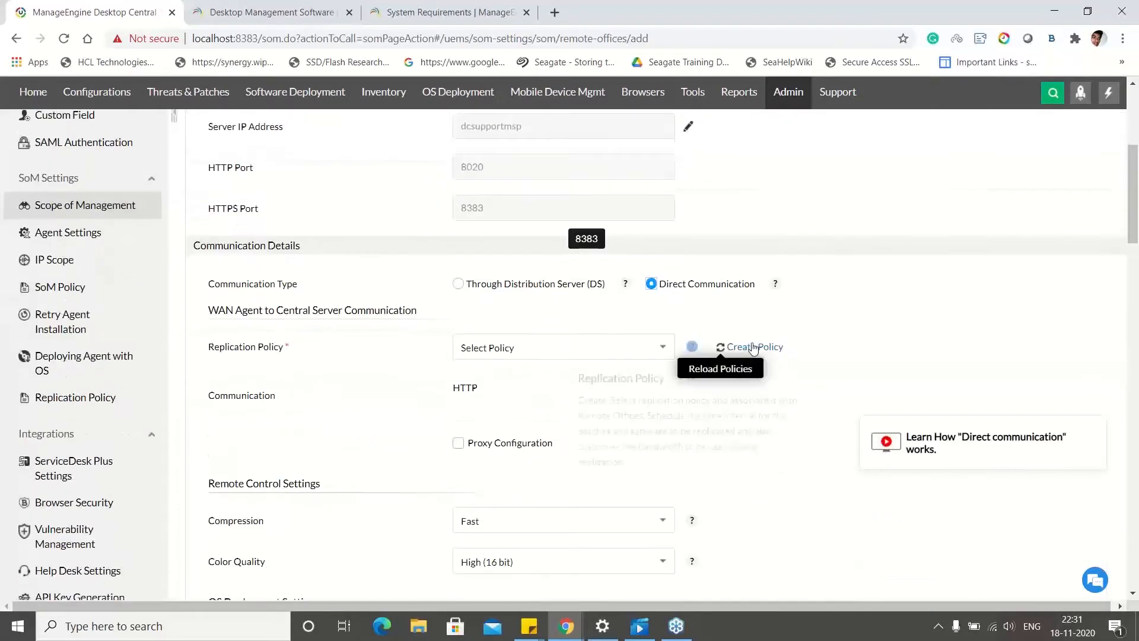
click(747, 347)
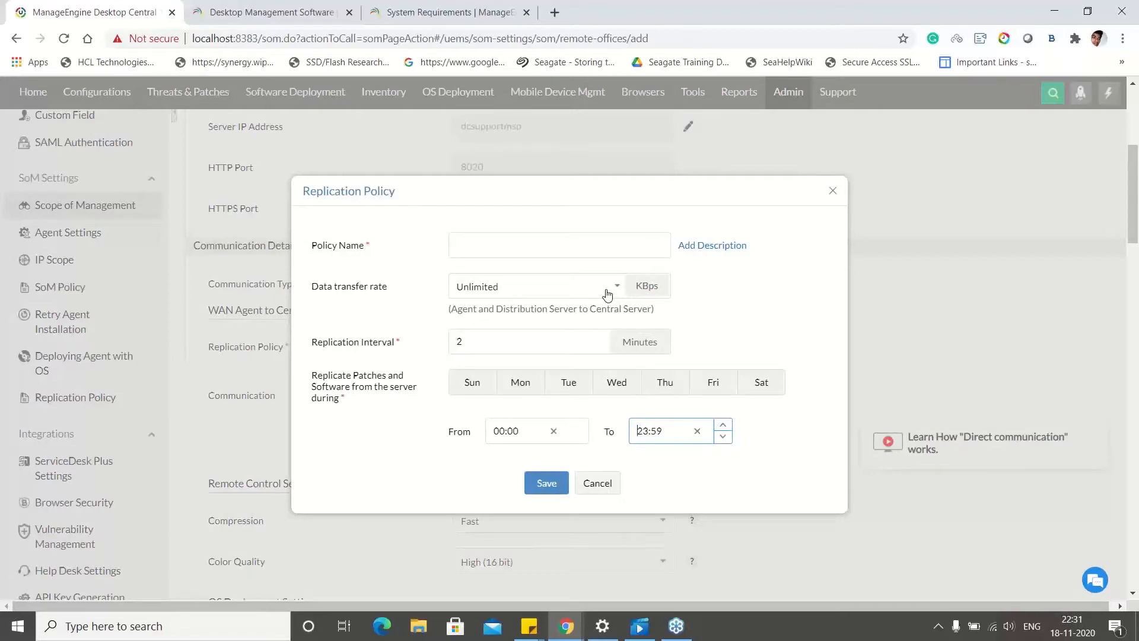
click(604, 287)
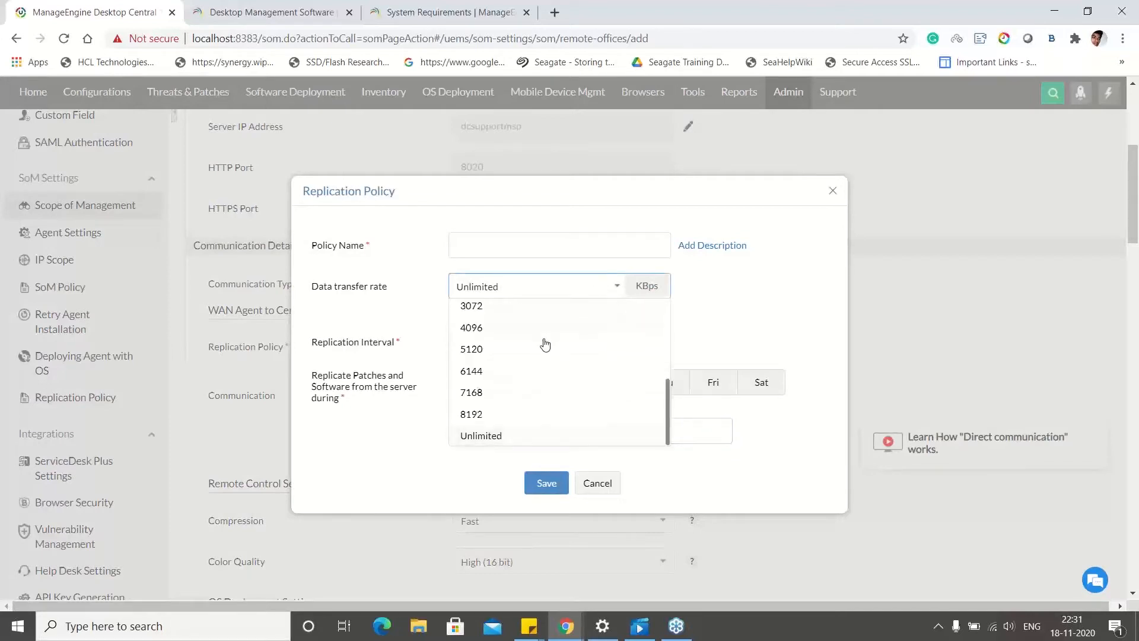
scroll(556, 381, up, 2)
click(526, 333)
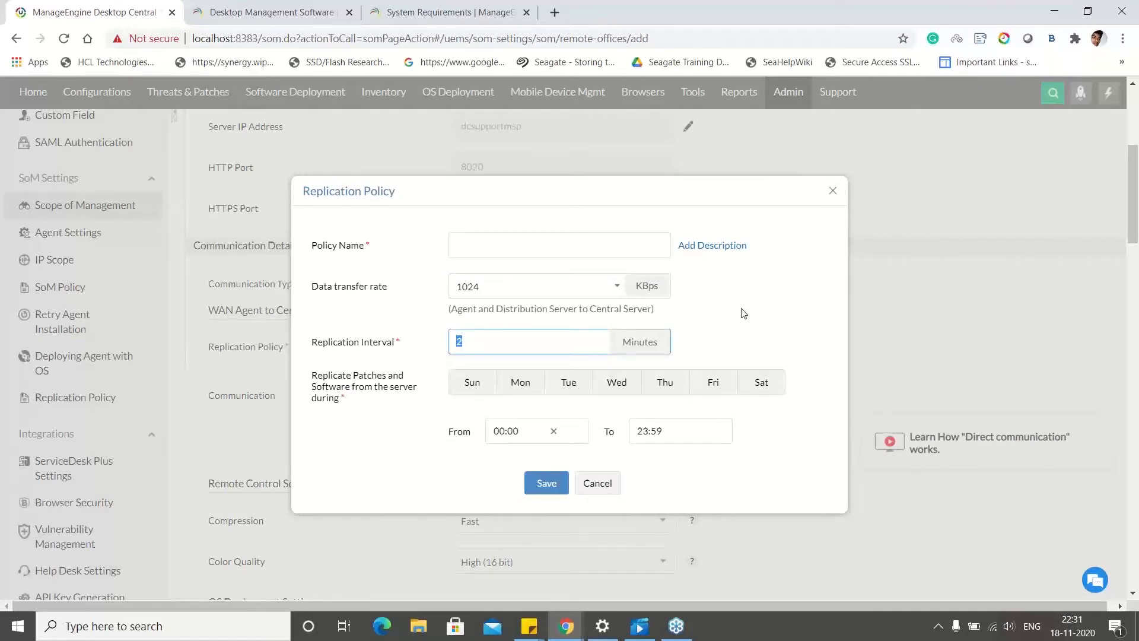
click(832, 190)
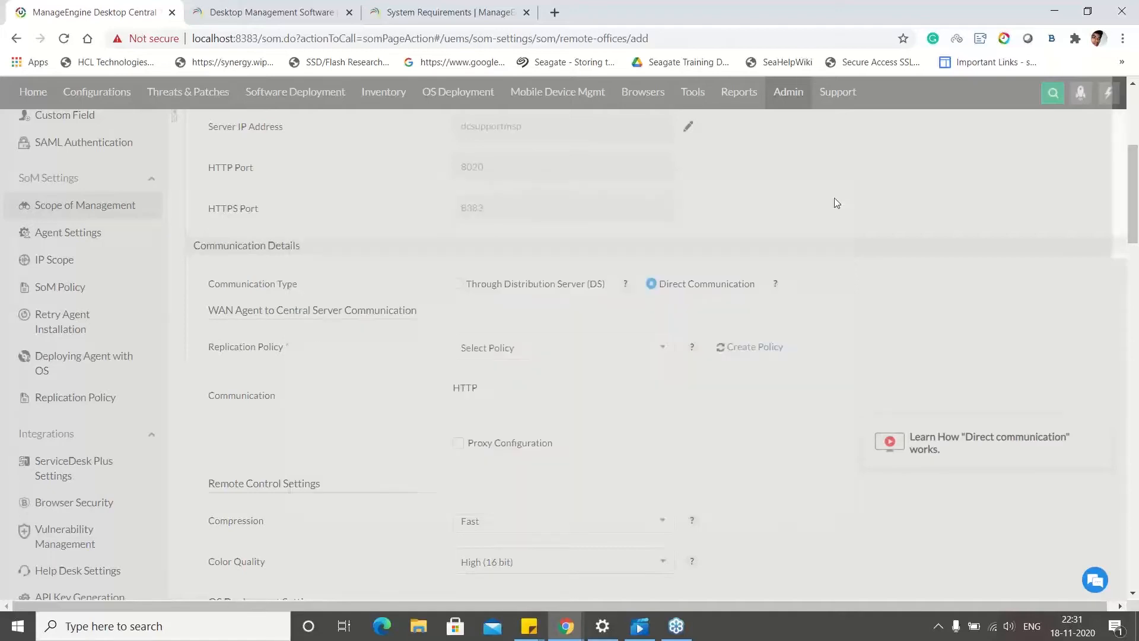
Step: Revisit the remote office's name, abandon the unsaved form and return to the Scope of Management summary
scroll(718, 354, up, 2)
click(557, 178)
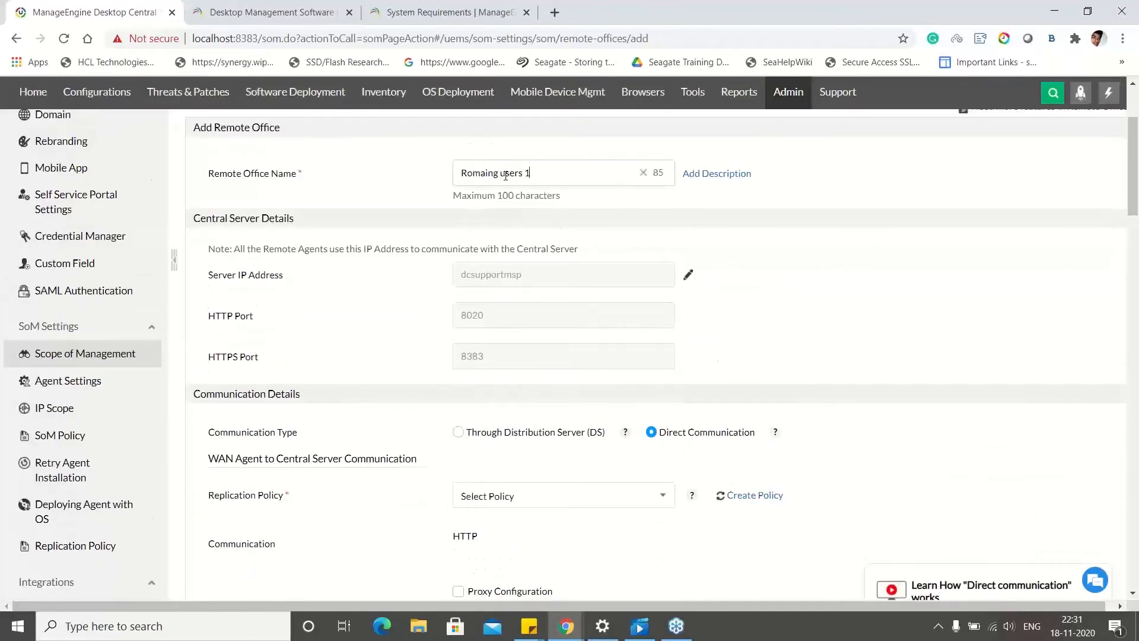
triple_click(505, 175)
scroll(599, 285, up, 1)
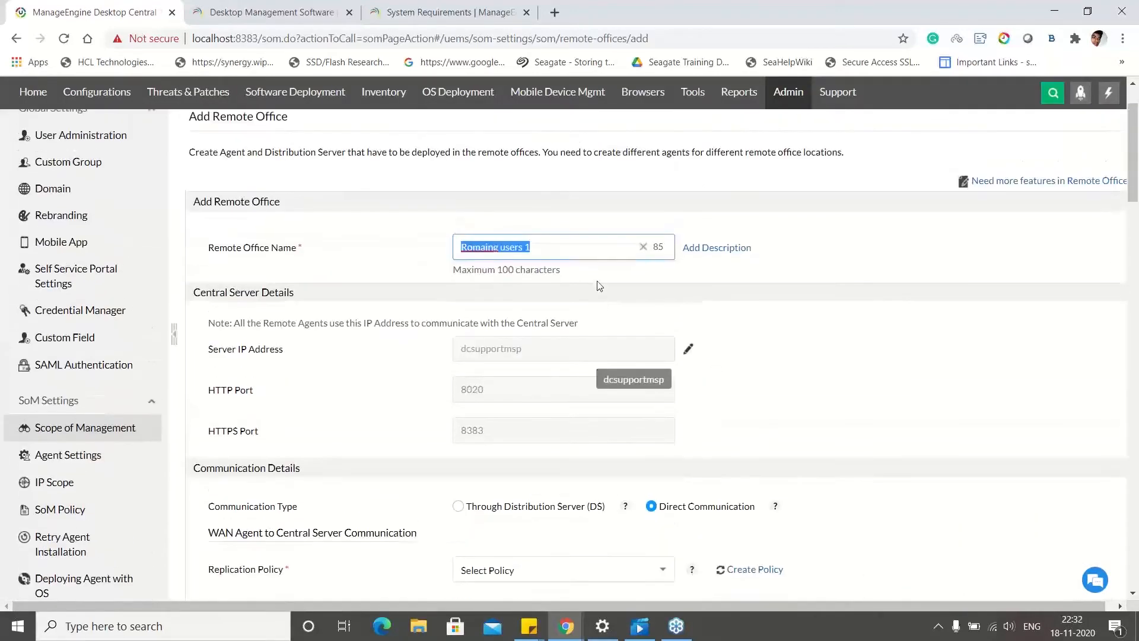
click(110, 431)
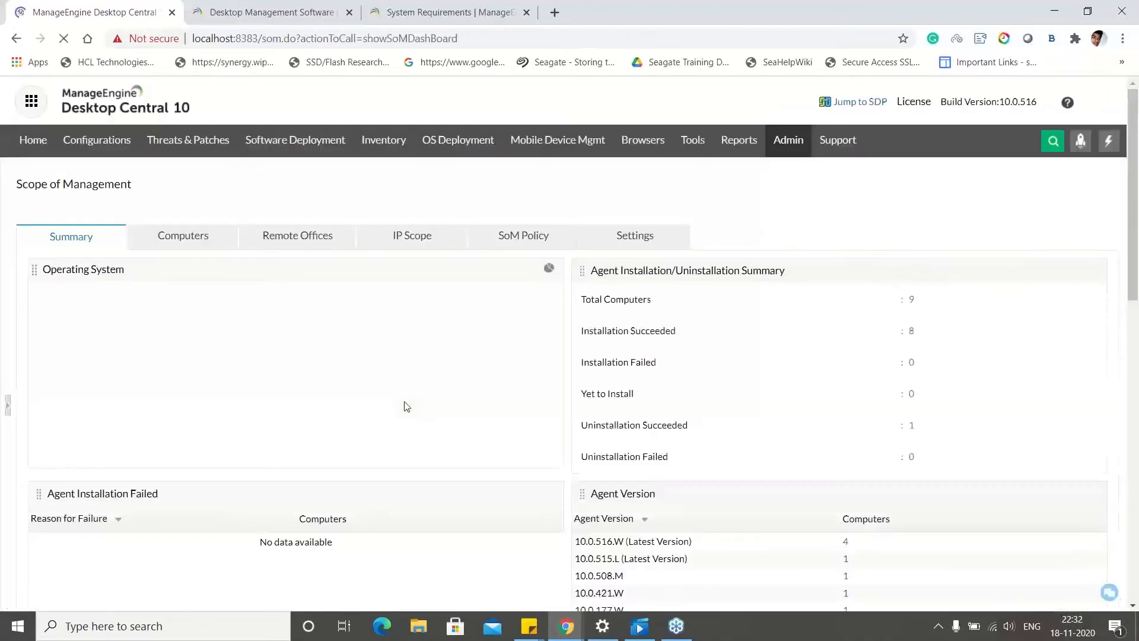
Step: Start a new remote office named "London" from the remote offices list
click(314, 243)
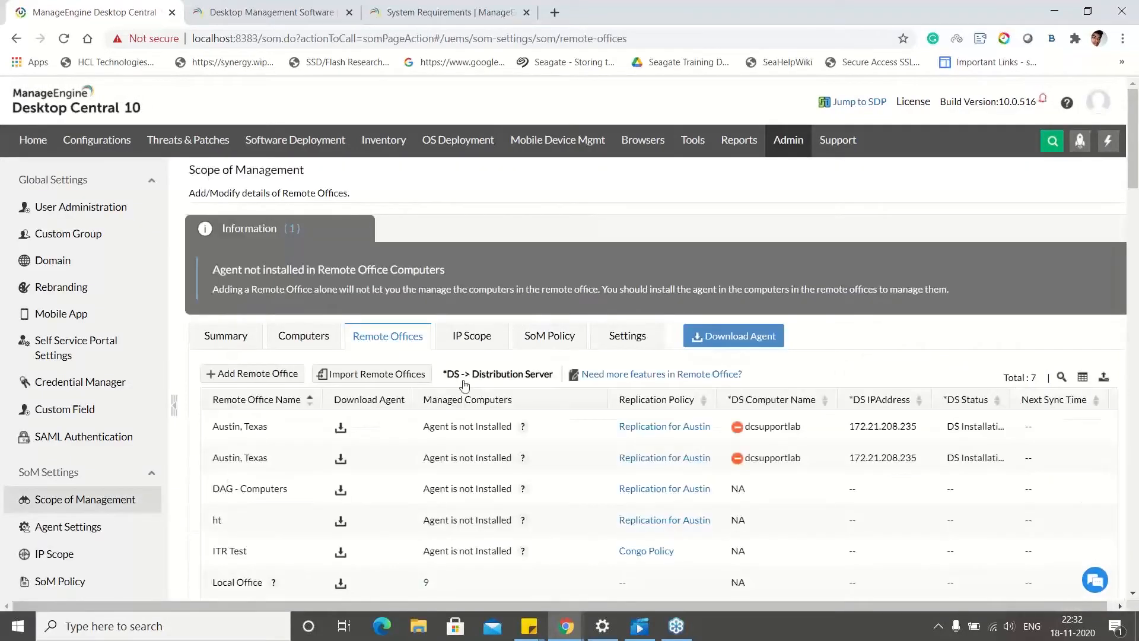
click(273, 375)
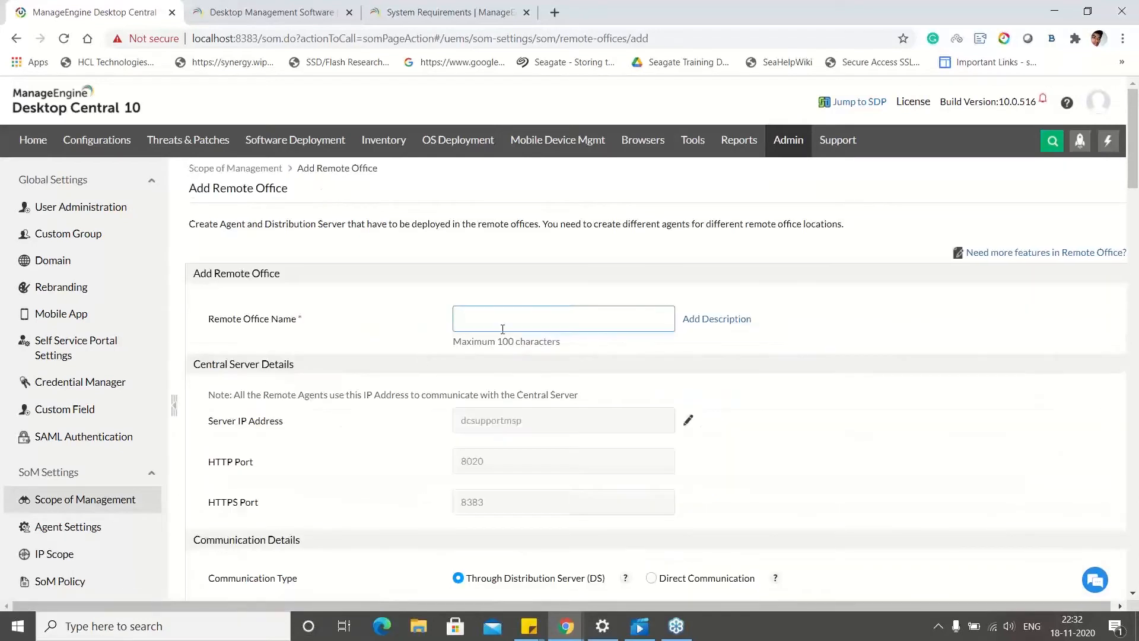
click(502, 329)
text(London)
click(758, 373)
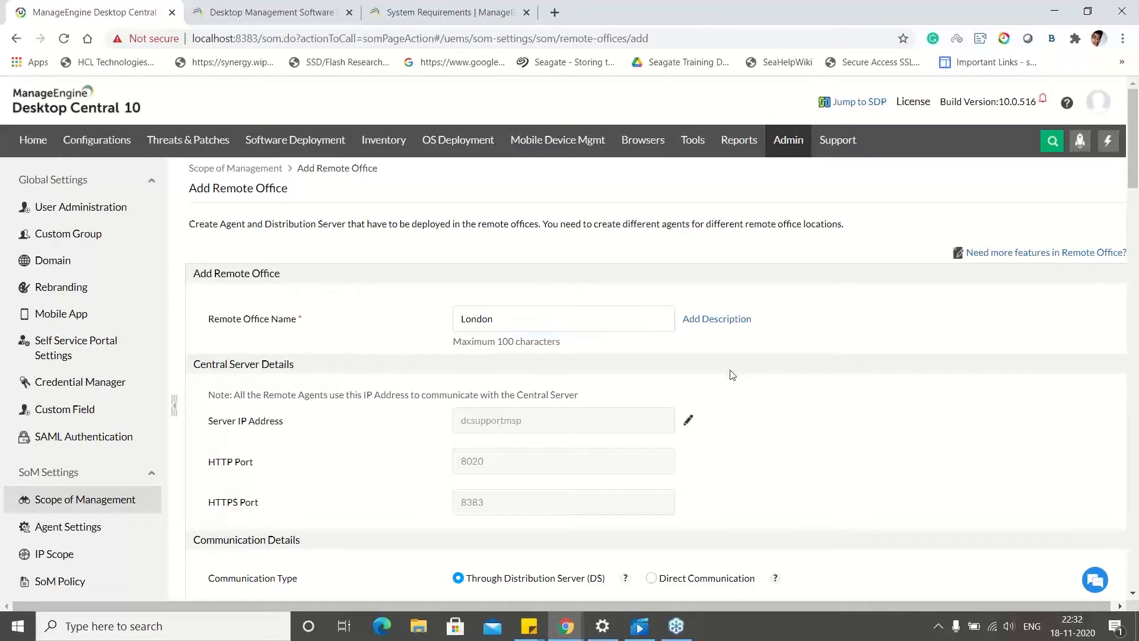
Step: Review the London office's Through Distribution Server communication type and the Domain NetBios Name field in the distribution server details
scroll(530, 331, down, 1)
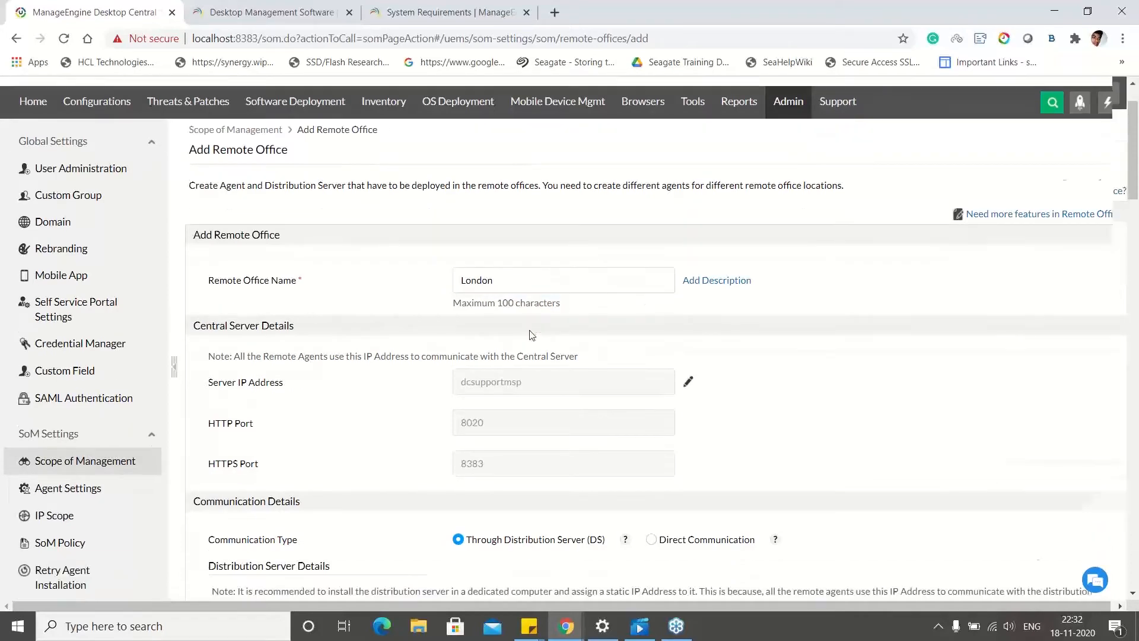
scroll(534, 279, down, 3)
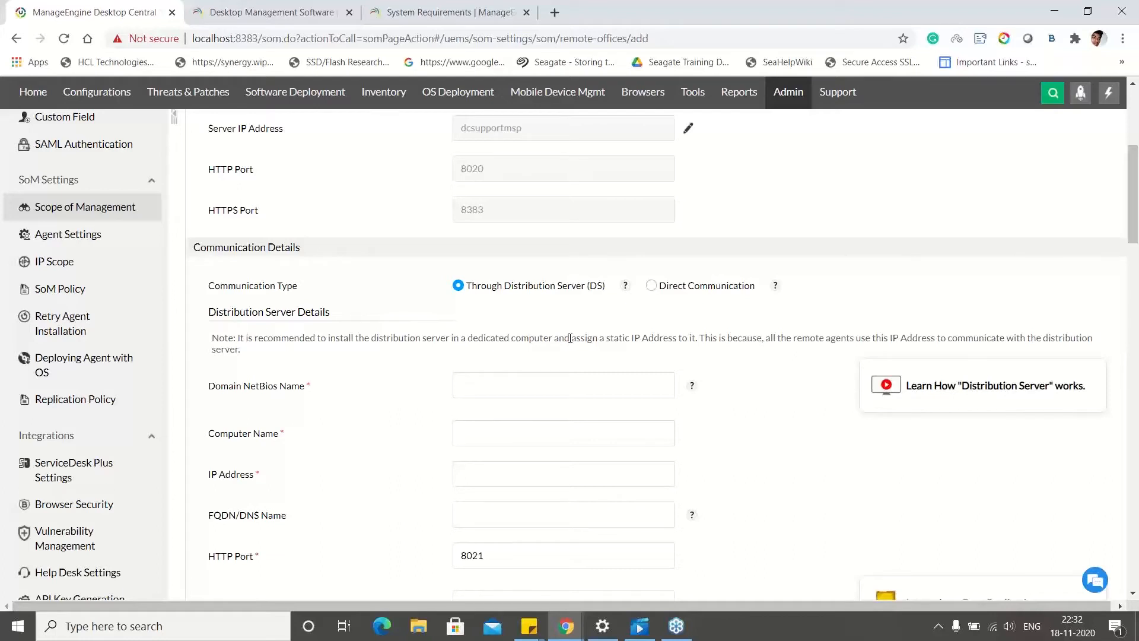
click(458, 285)
click(484, 392)
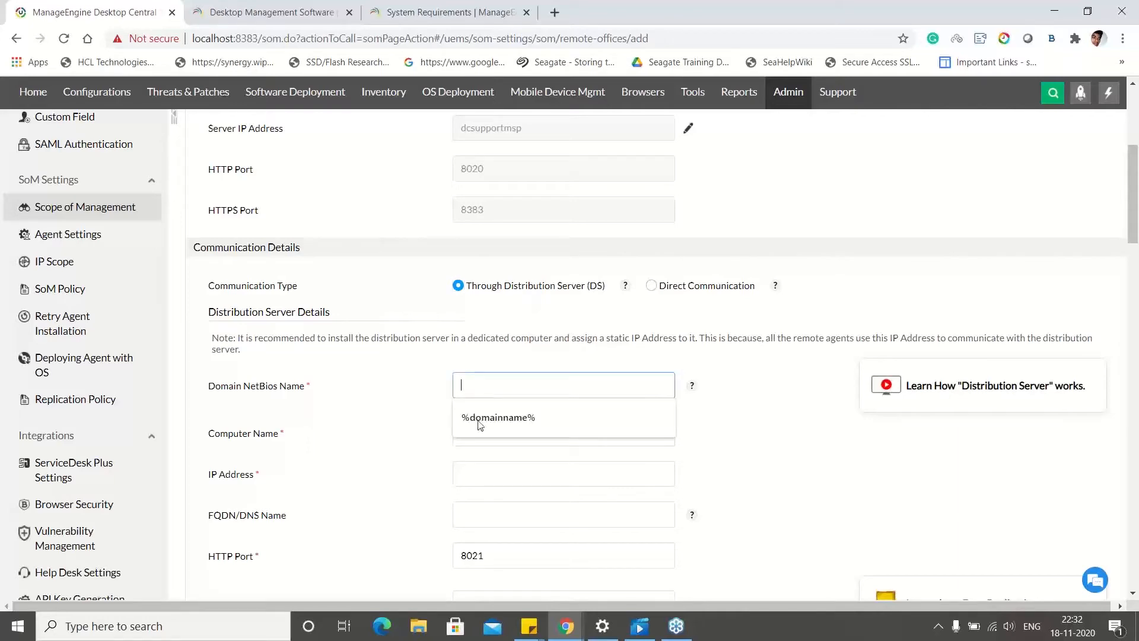
click(420, 415)
scroll(541, 326, up, 3)
scroll(544, 320, up, 2)
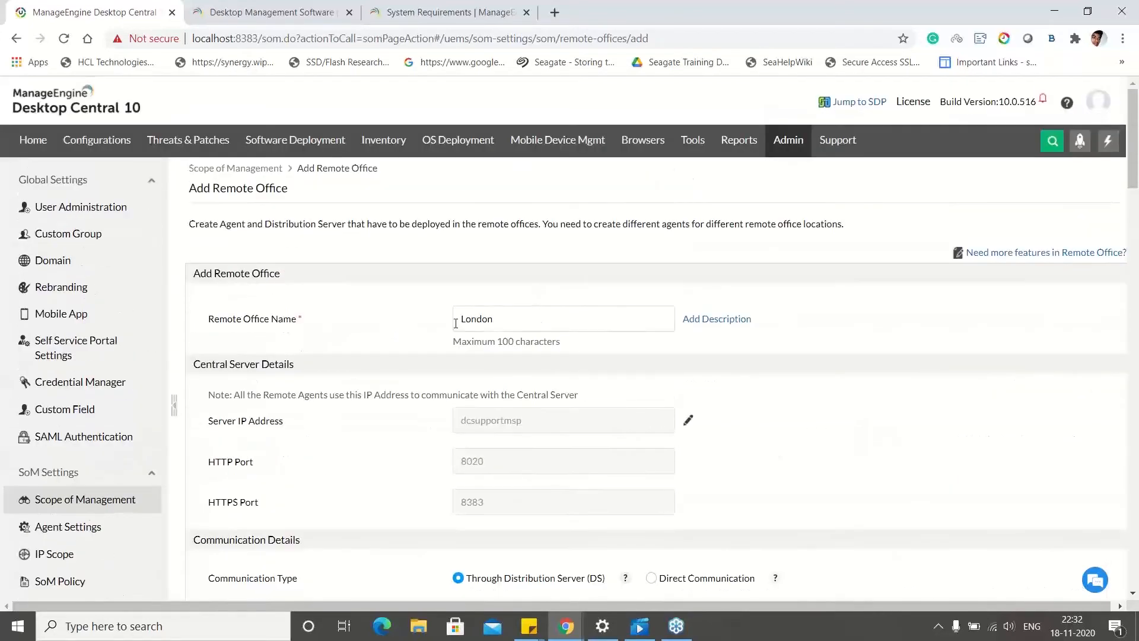
Step: Start creating a replication policy for the London office with a data transfer rate of 512 KBps
scroll(522, 397, down, 12)
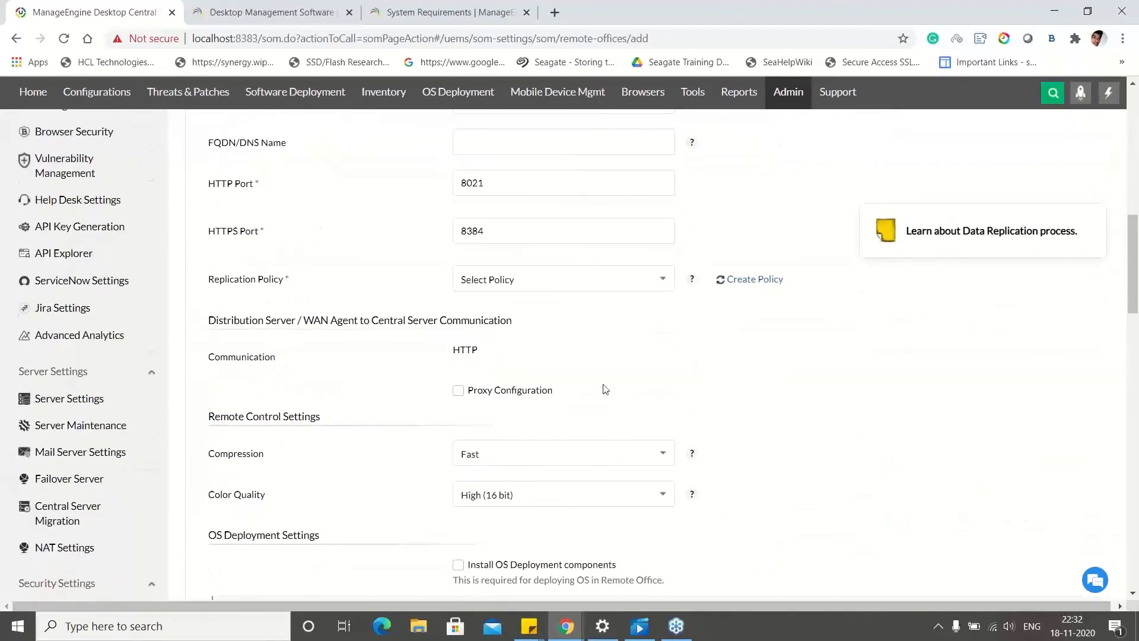
click(753, 286)
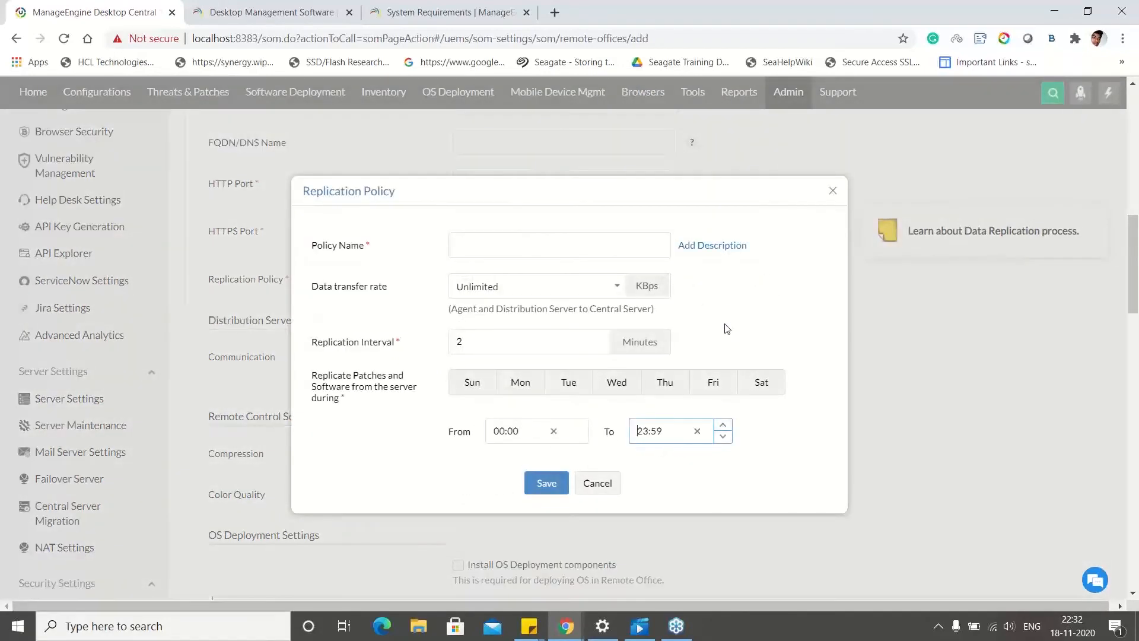
click(616, 289)
scroll(581, 376, up, 4)
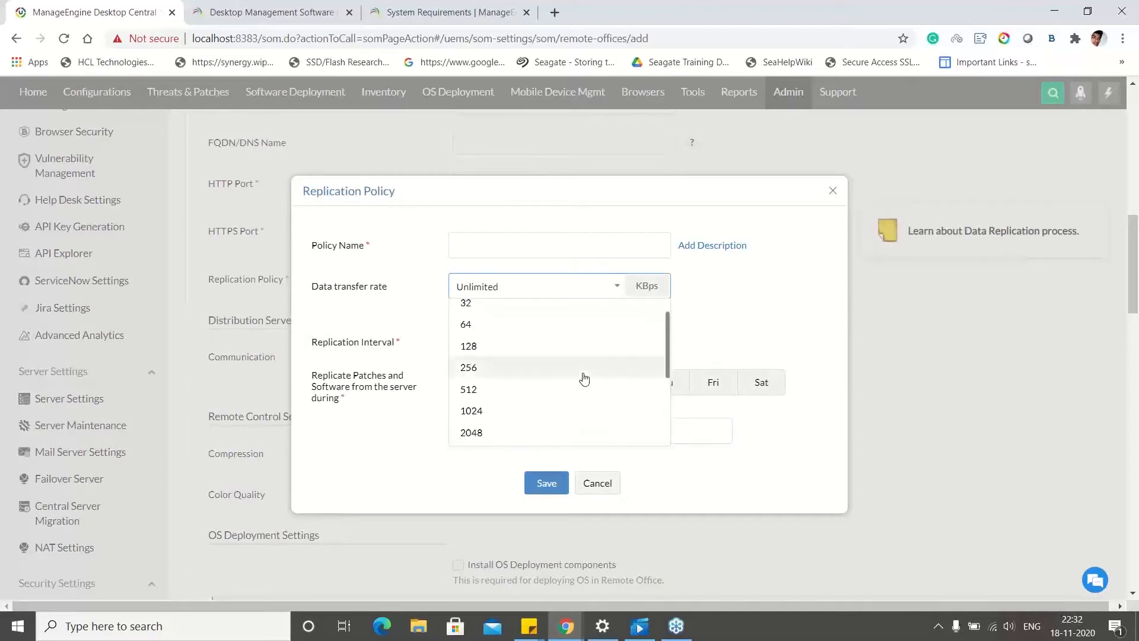
click(531, 390)
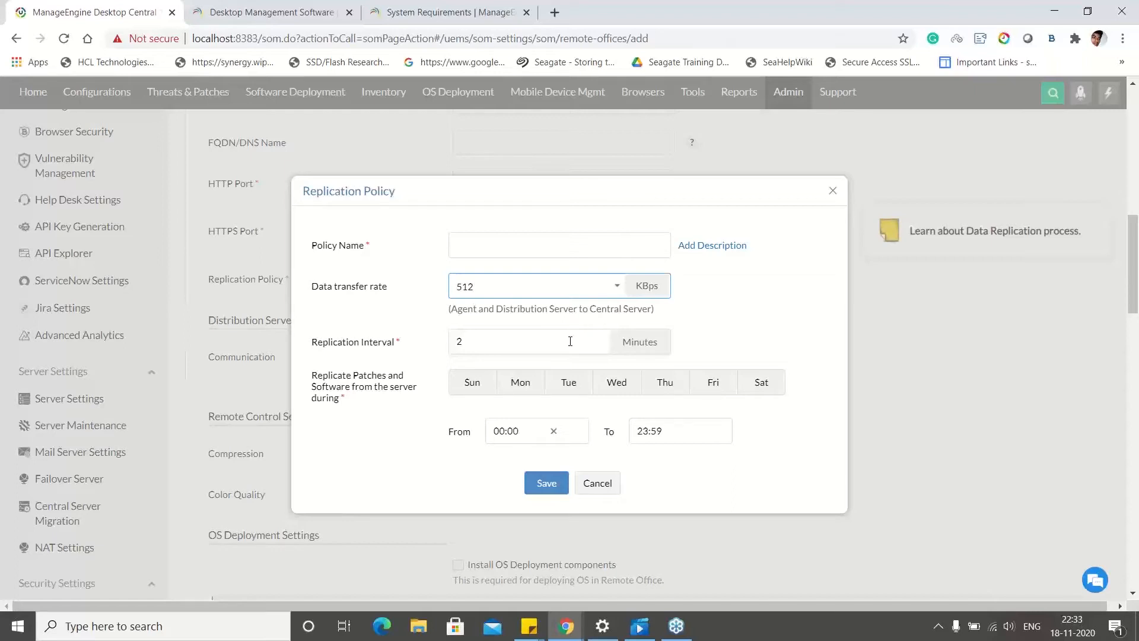
Step: Select all seven days, Sunday to Saturday, for replicating patches and software from the server
click(522, 384)
click(566, 386)
click(614, 385)
click(664, 386)
click(711, 386)
click(761, 383)
click(485, 382)
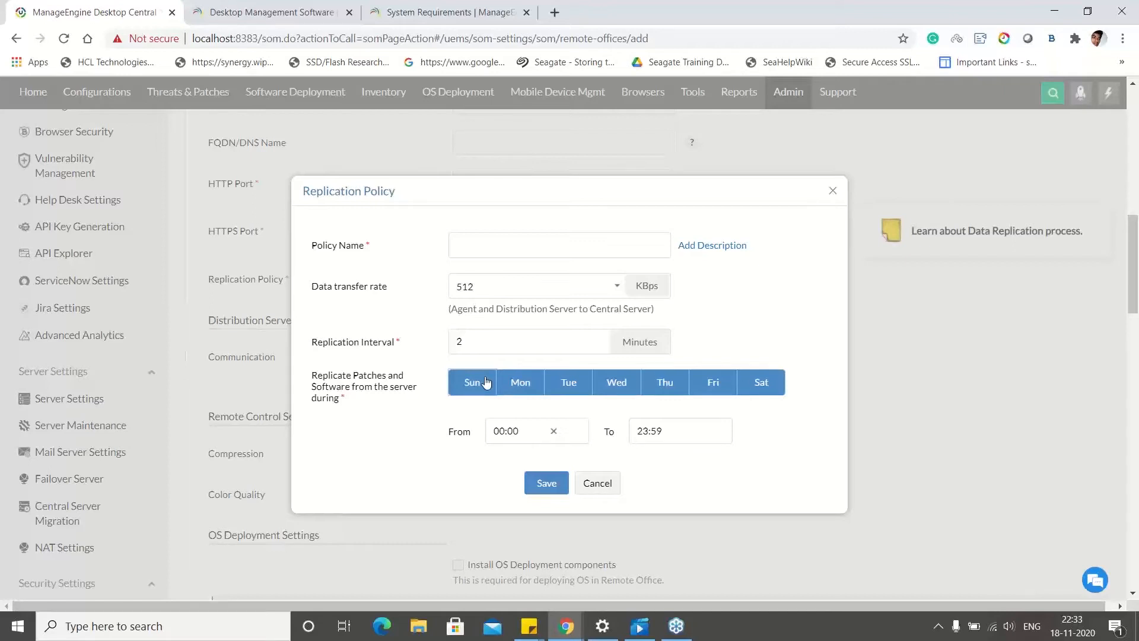
Step: Set the policy's replication window from 16:00 to 08:59 and close the replication policy without saving
click(506, 431)
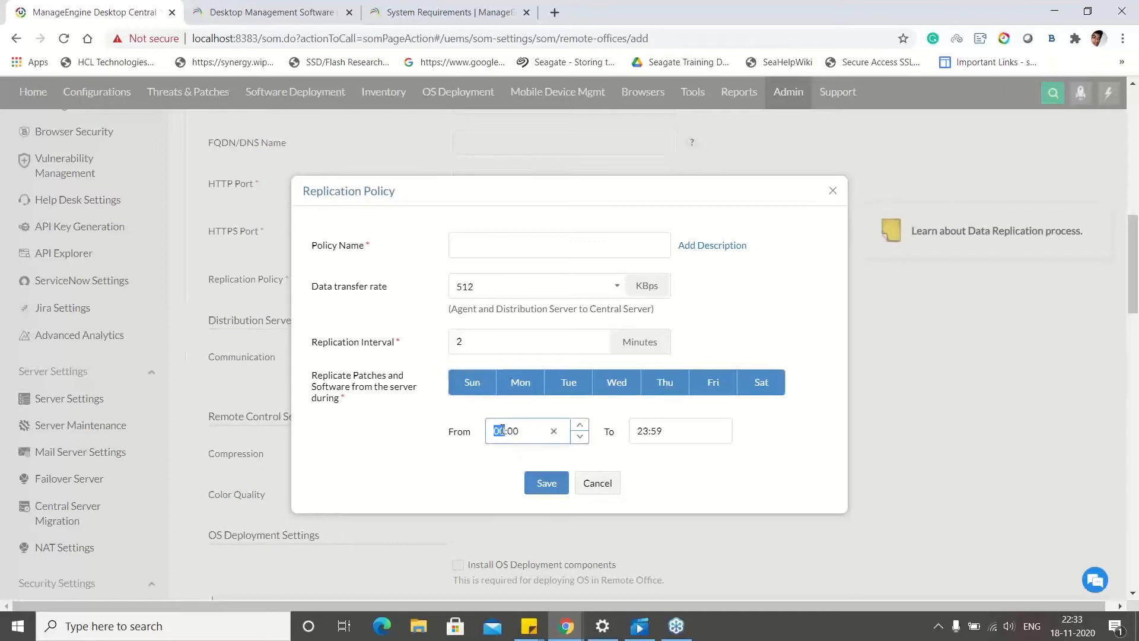
text(16)
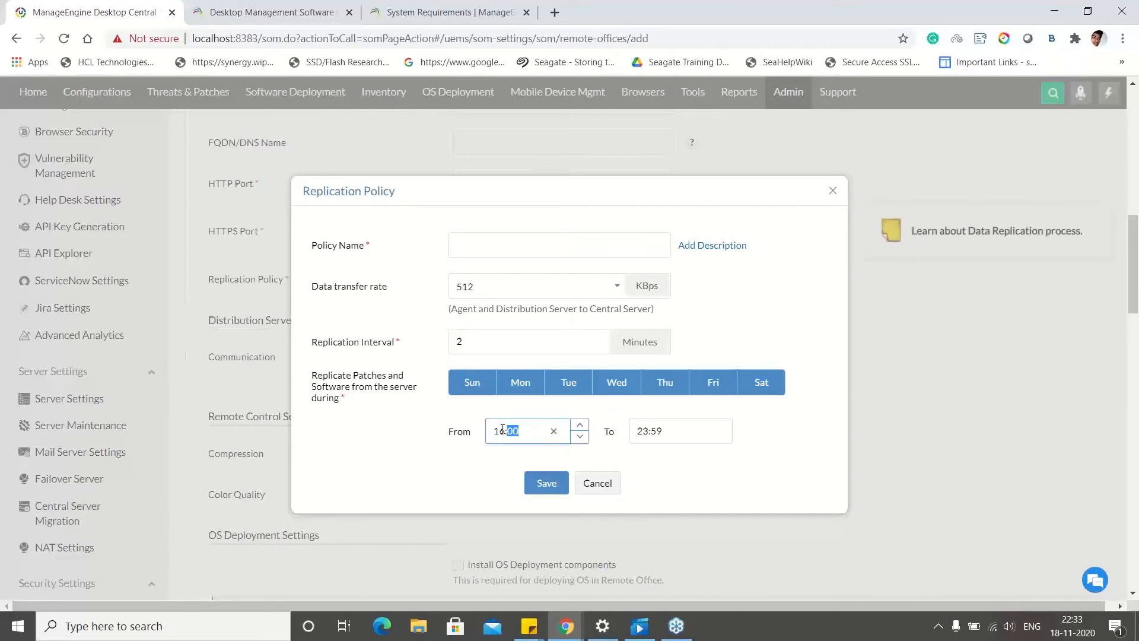
click(642, 431)
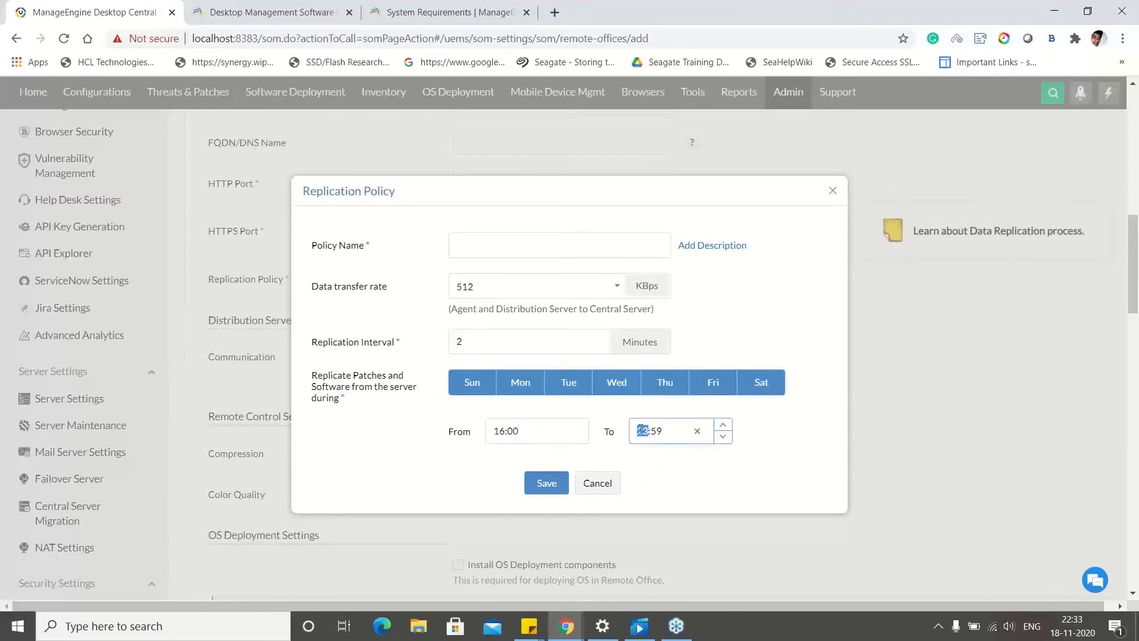
text(08)
click(670, 468)
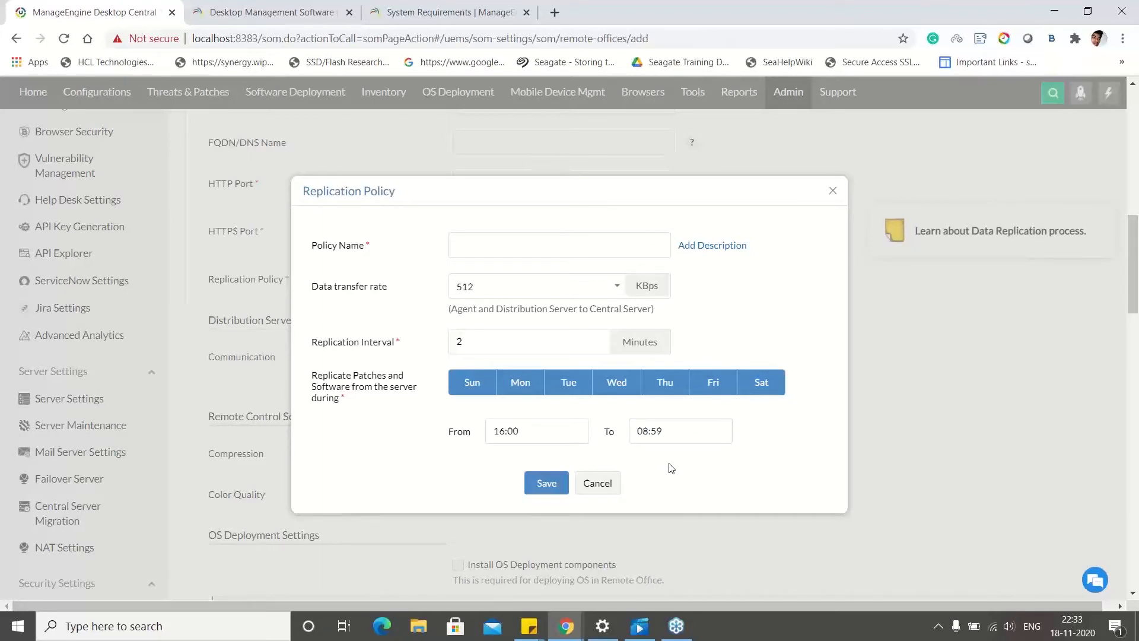
click(833, 190)
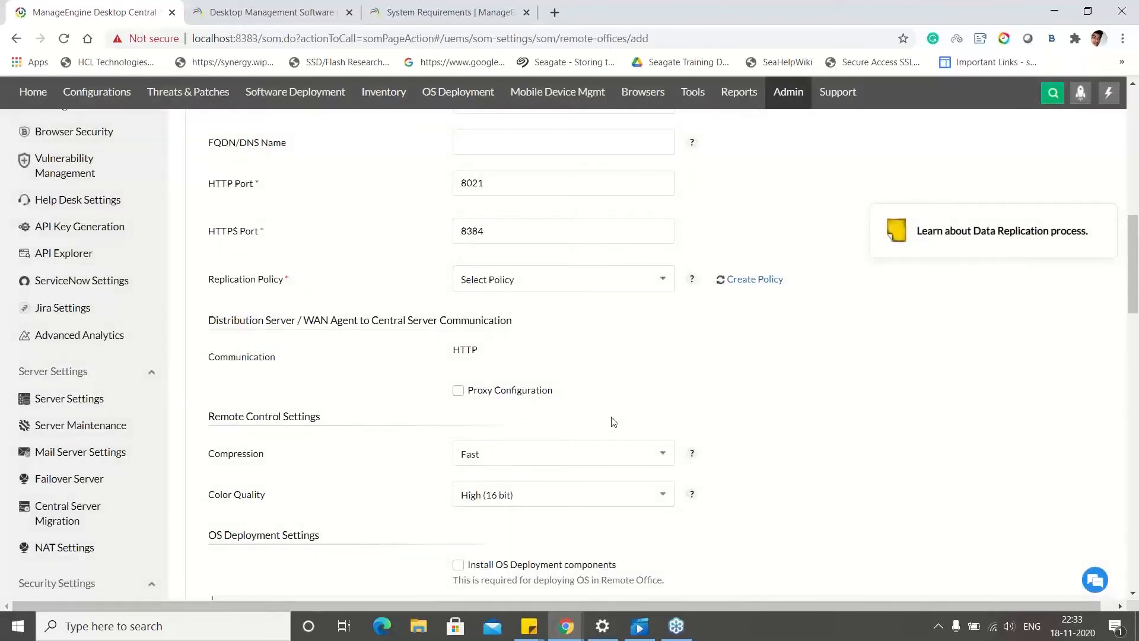
Step: Set the London office to Direct Communication with the Congo Policy for replication and add the remote office
scroll(612, 418, up, 4)
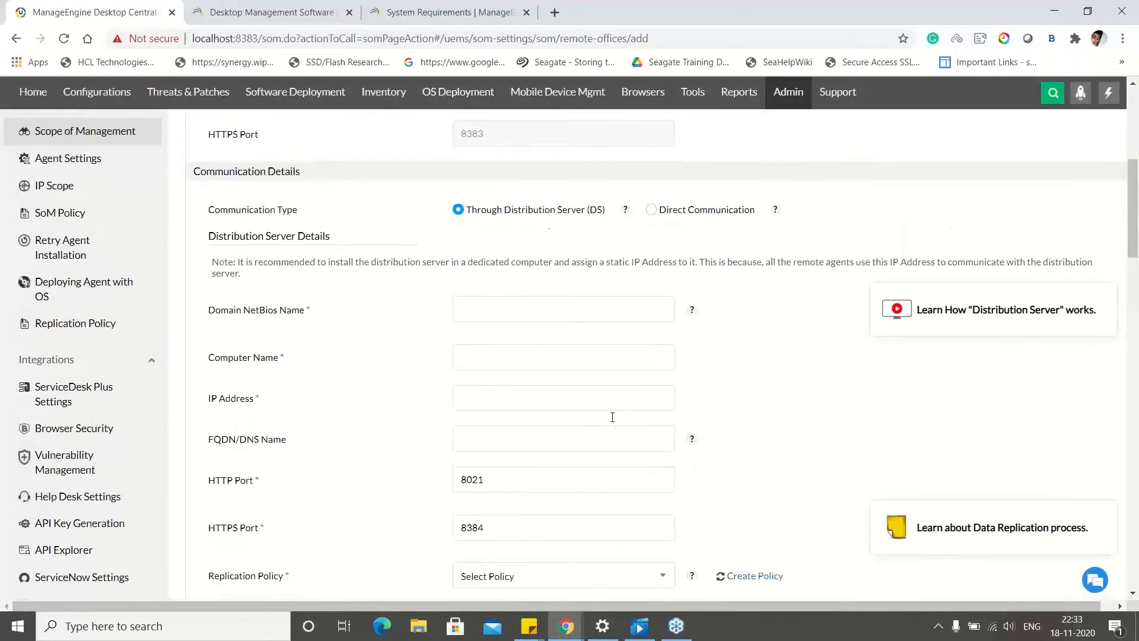
scroll(593, 386, up, 3)
scroll(536, 322, down, 4)
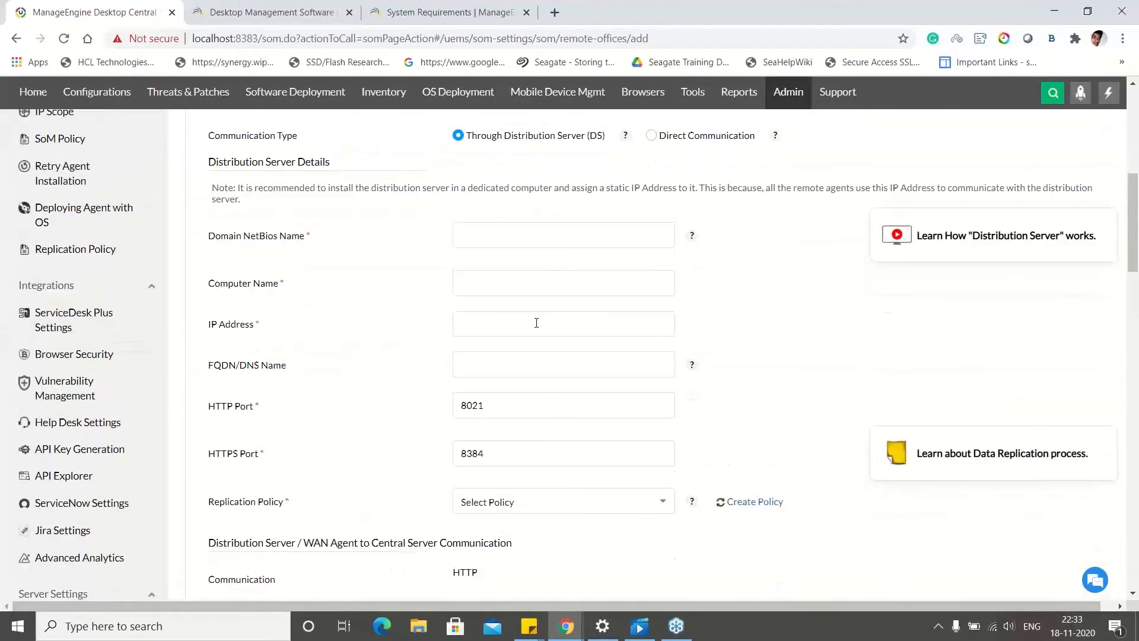
click(650, 136)
click(608, 206)
click(585, 246)
scroll(650, 401, down, 6)
click(627, 443)
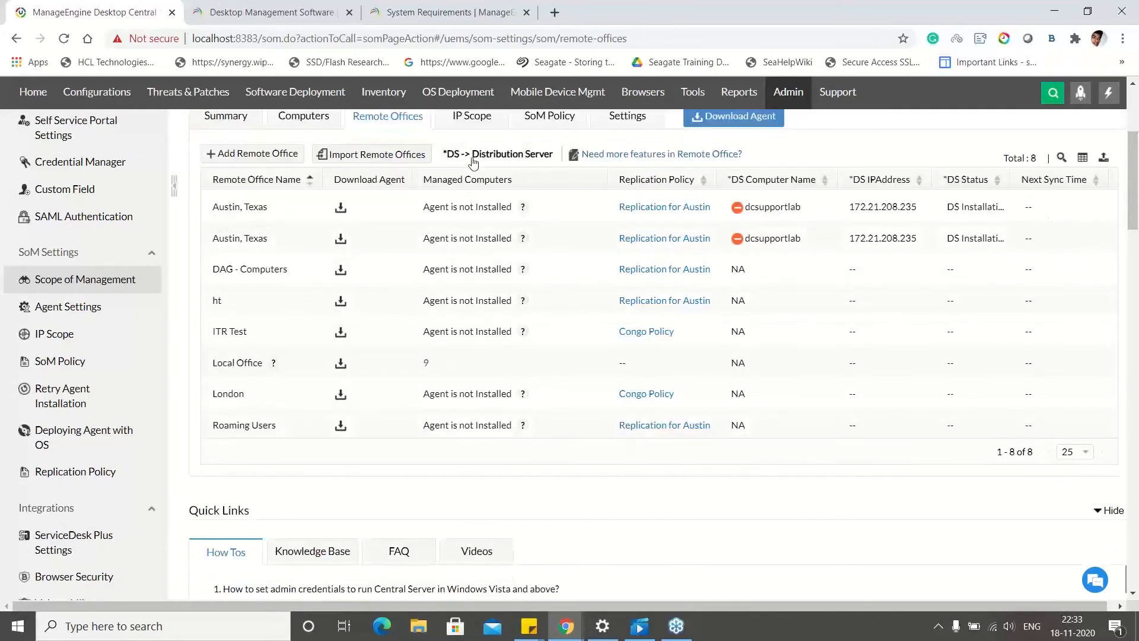
Step: Start adding an IP scope of type IP Address Range for the London remote office and discard it
scroll(494, 268, up, 1)
scroll(492, 267, up, 2)
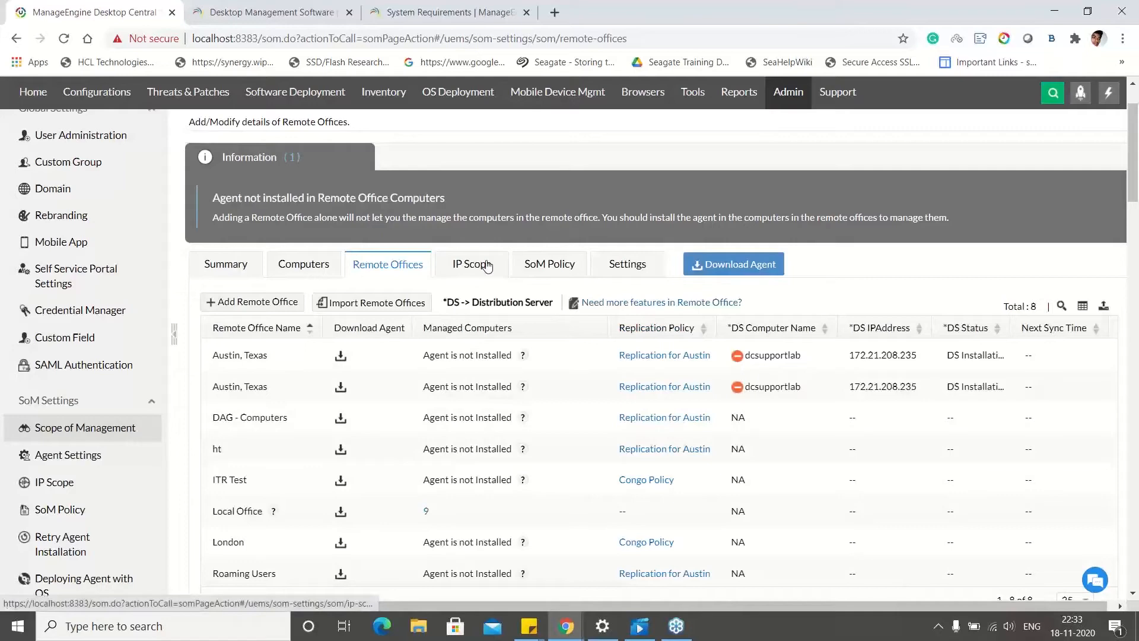
click(487, 266)
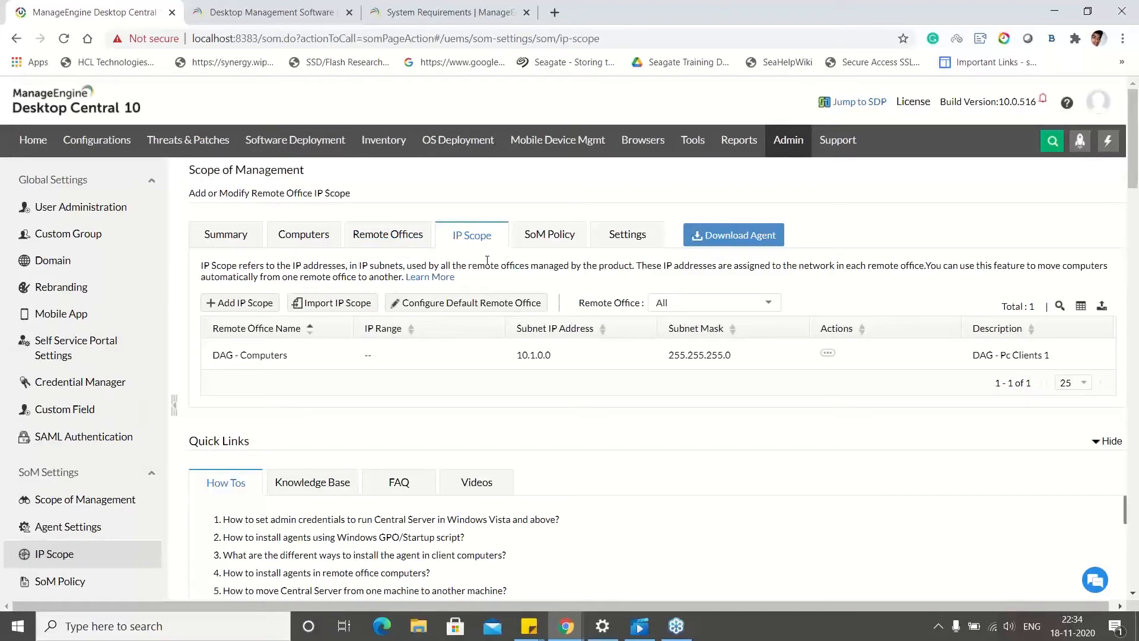
click(236, 305)
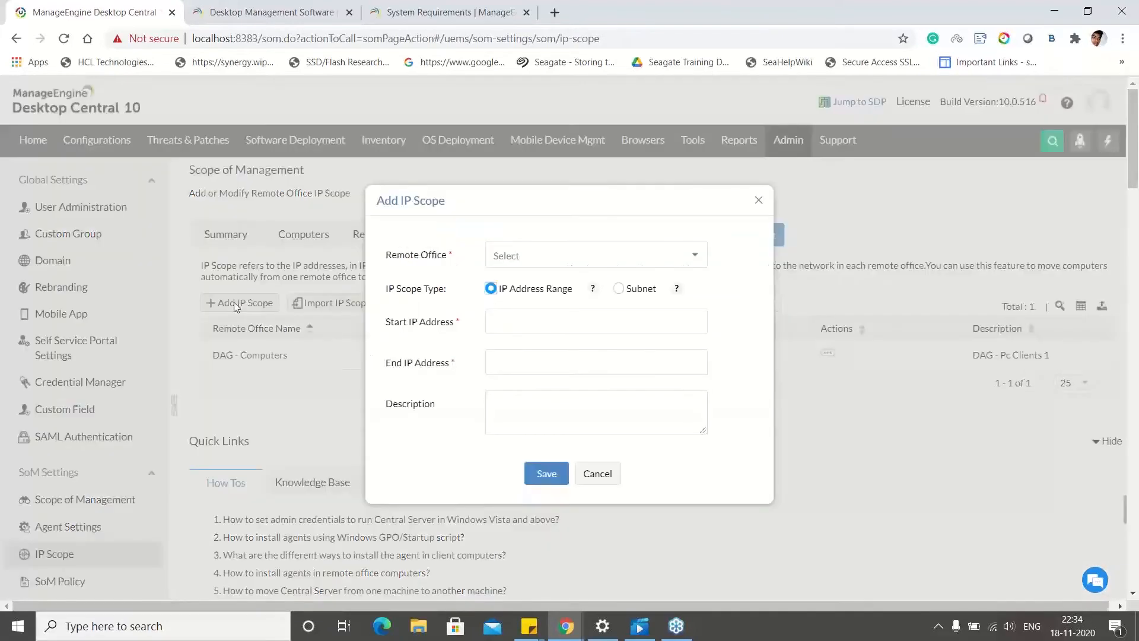
click(621, 263)
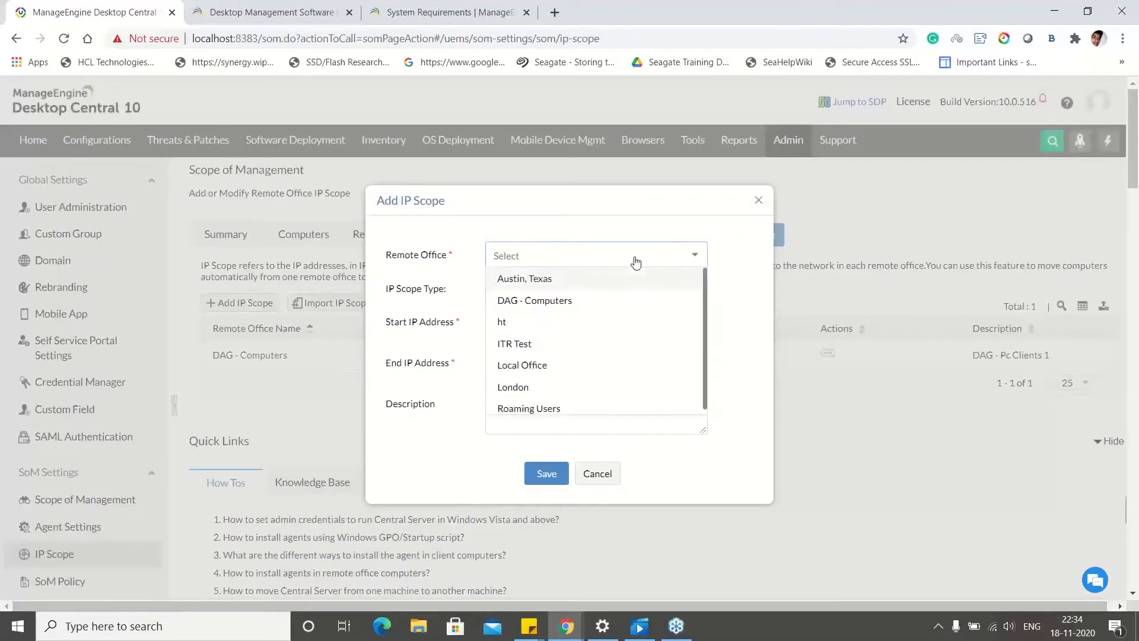
click(548, 382)
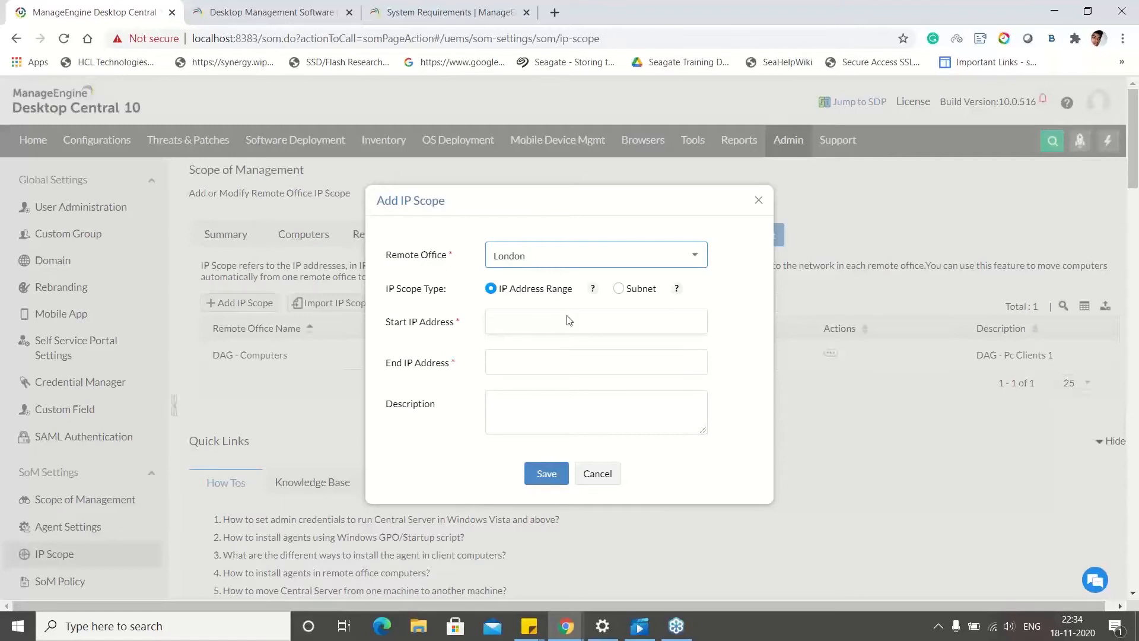
click(758, 200)
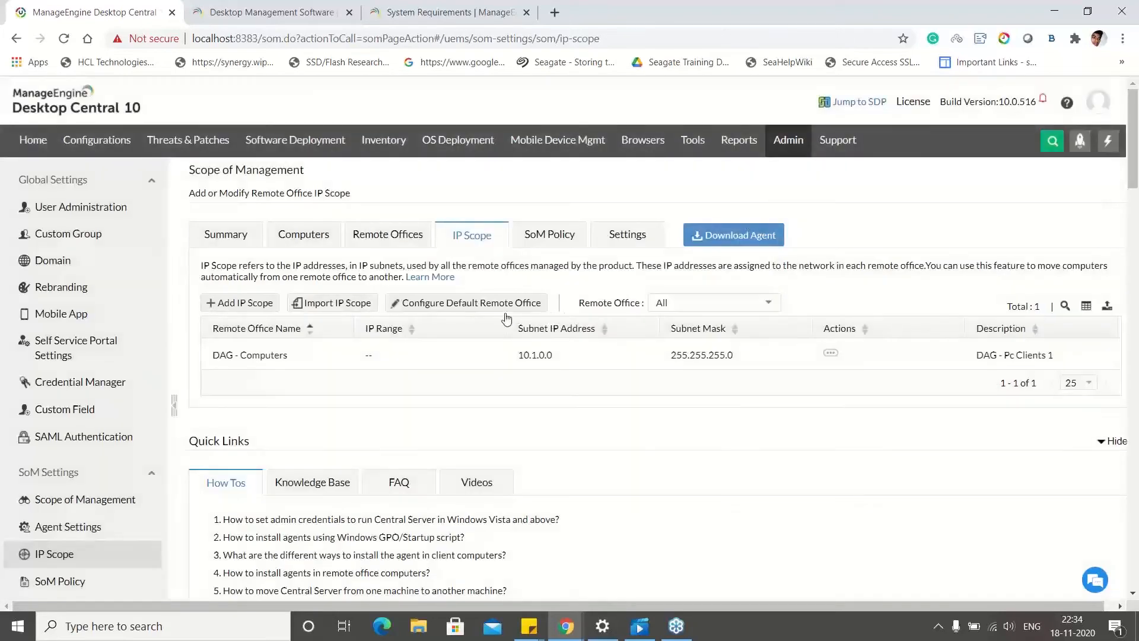
Step: Enable the default remote office, choose Roaming Users for it, and close the configuration without saving
click(476, 305)
click(347, 287)
click(676, 372)
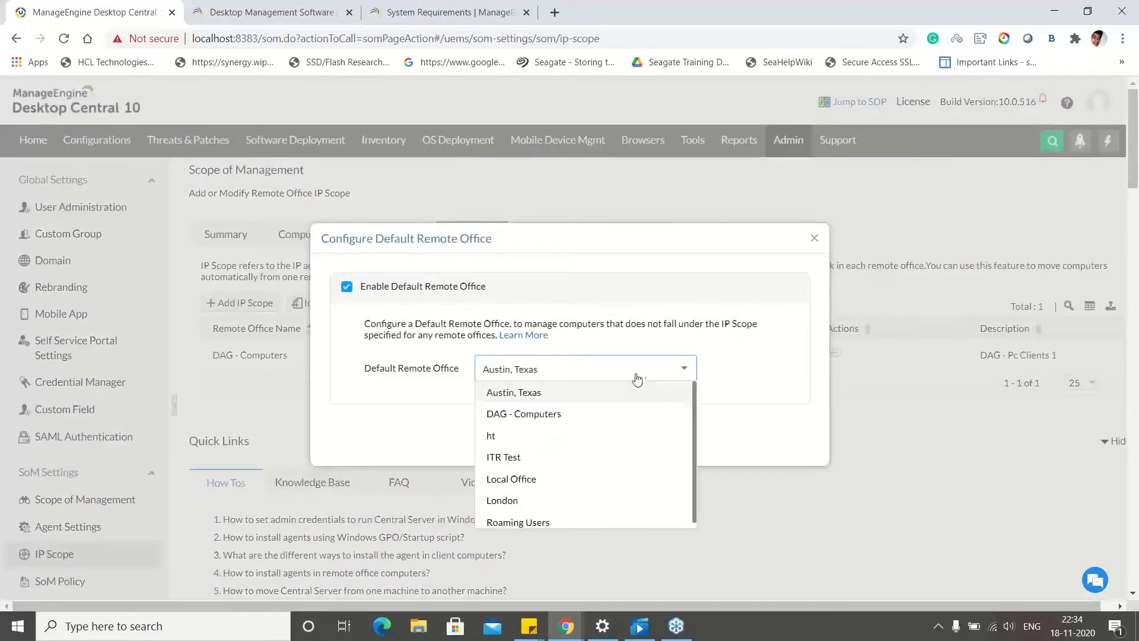
click(558, 516)
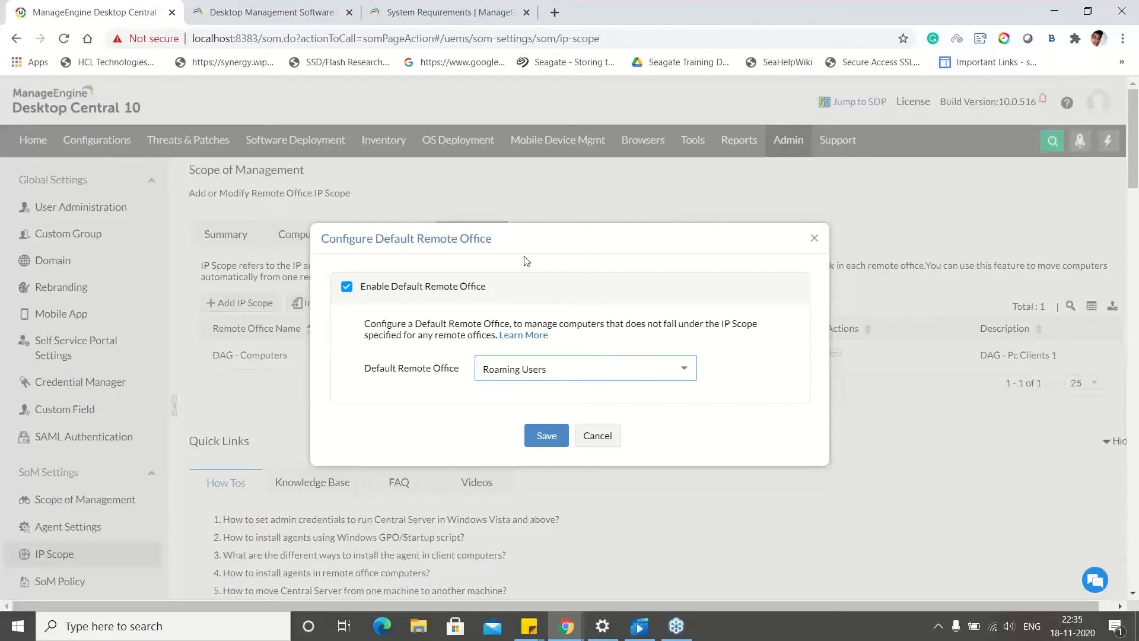
drag(533, 238, 600, 178)
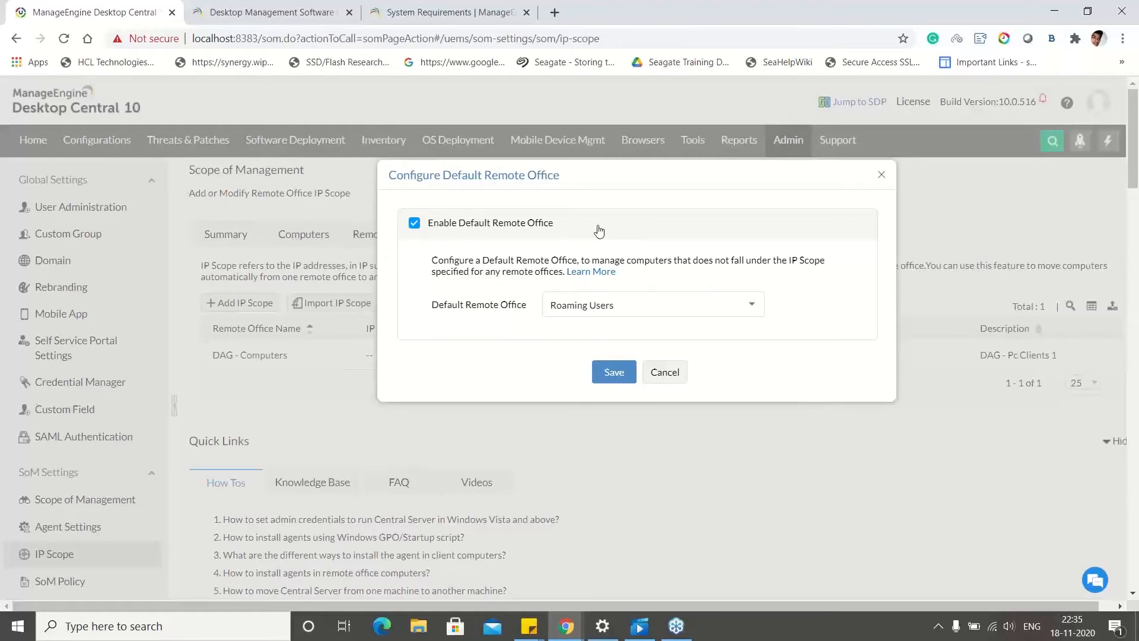
click(881, 176)
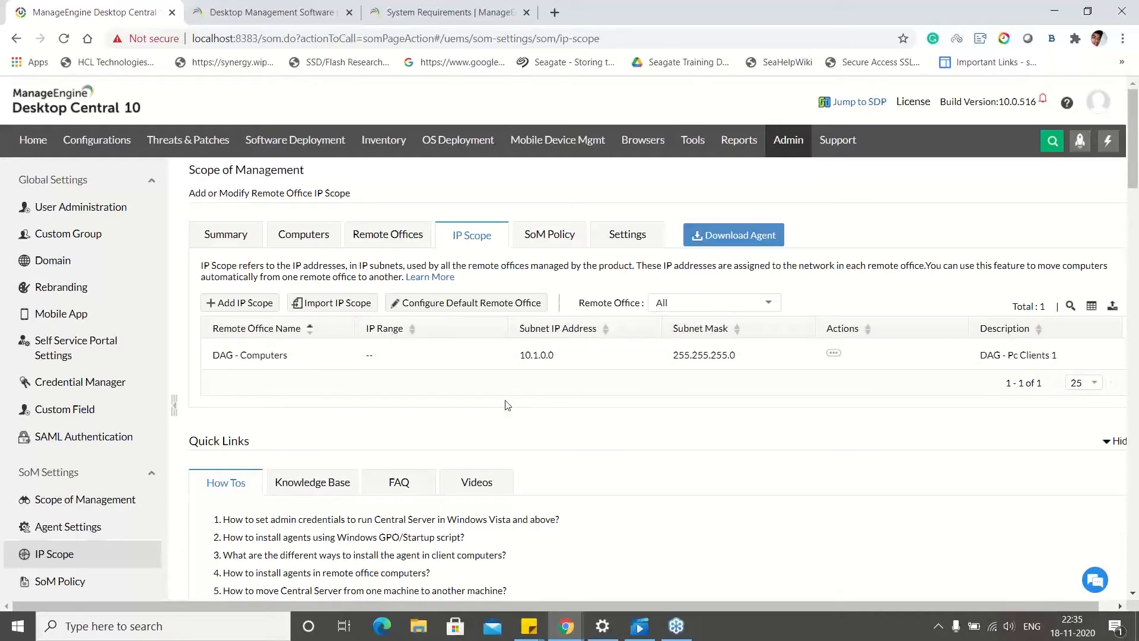
key(alt+Tab)
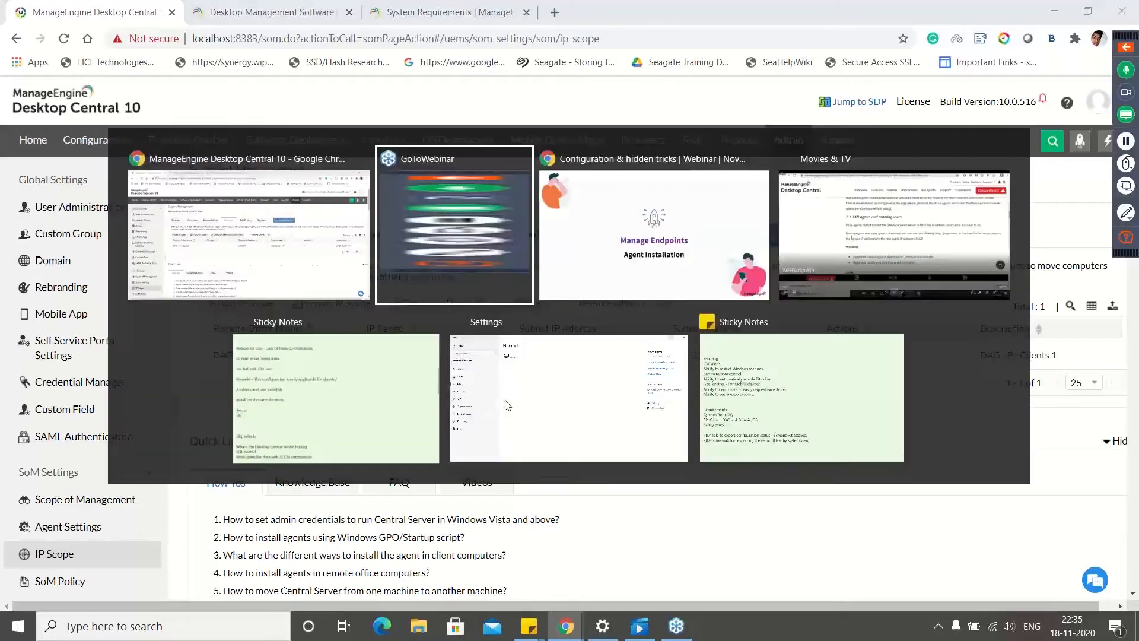
key(alt+Tab)
key(alt+Tab)
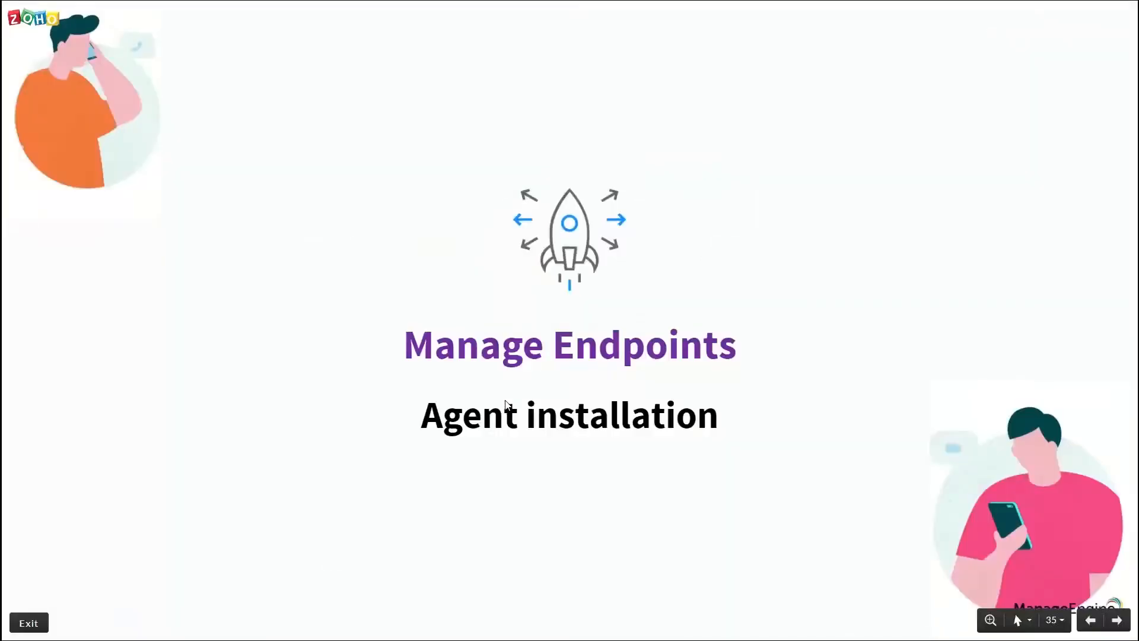
key(Right)
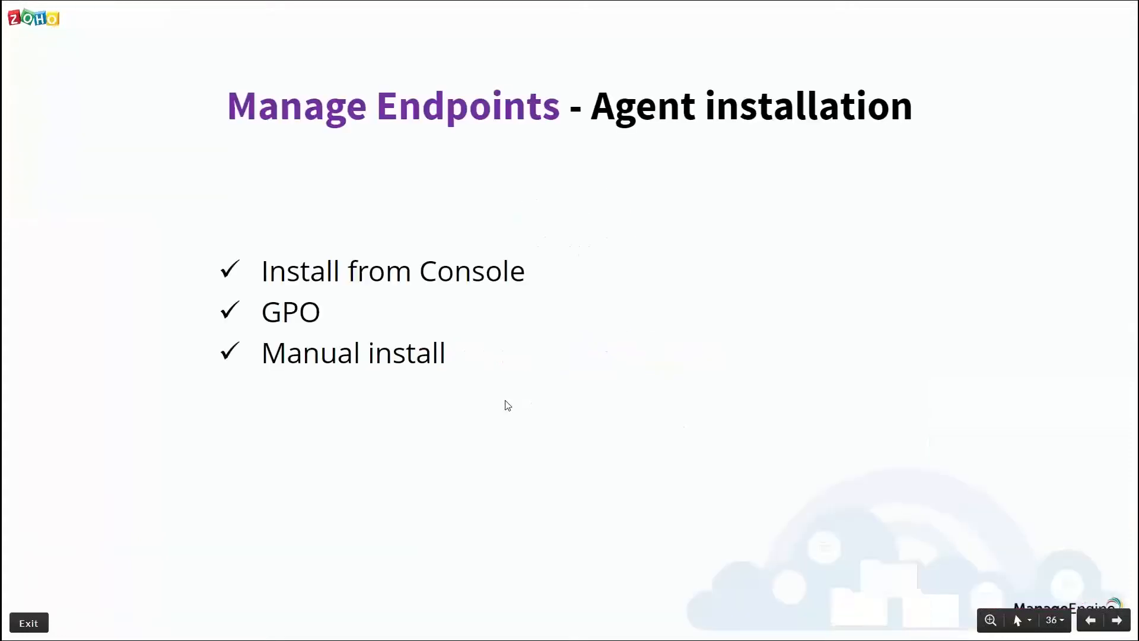
key(Right)
key(Right)
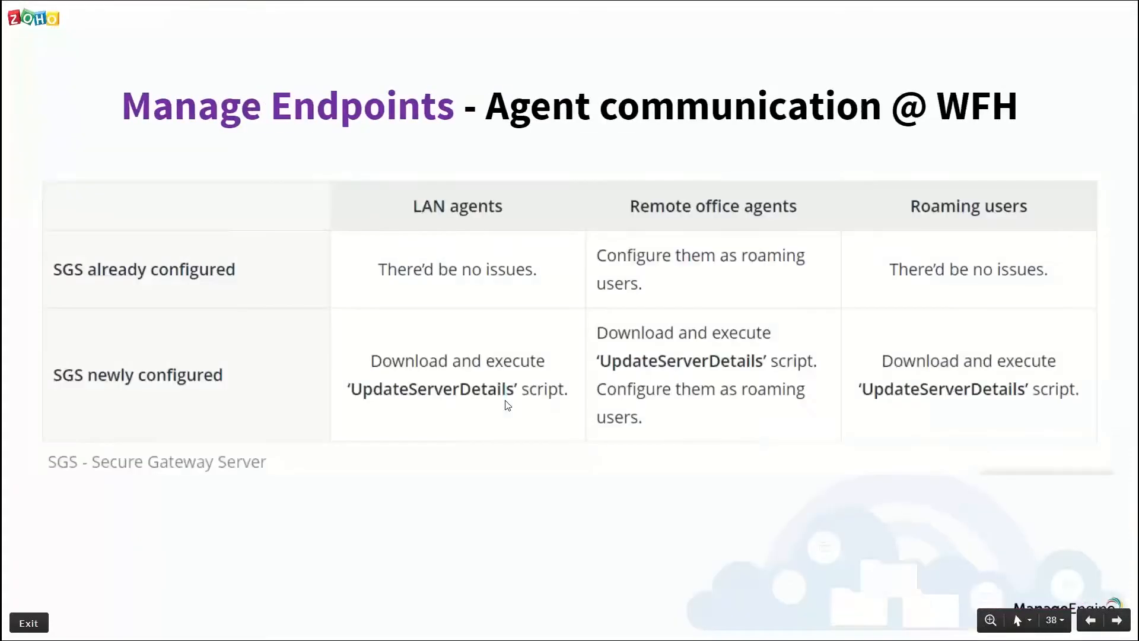
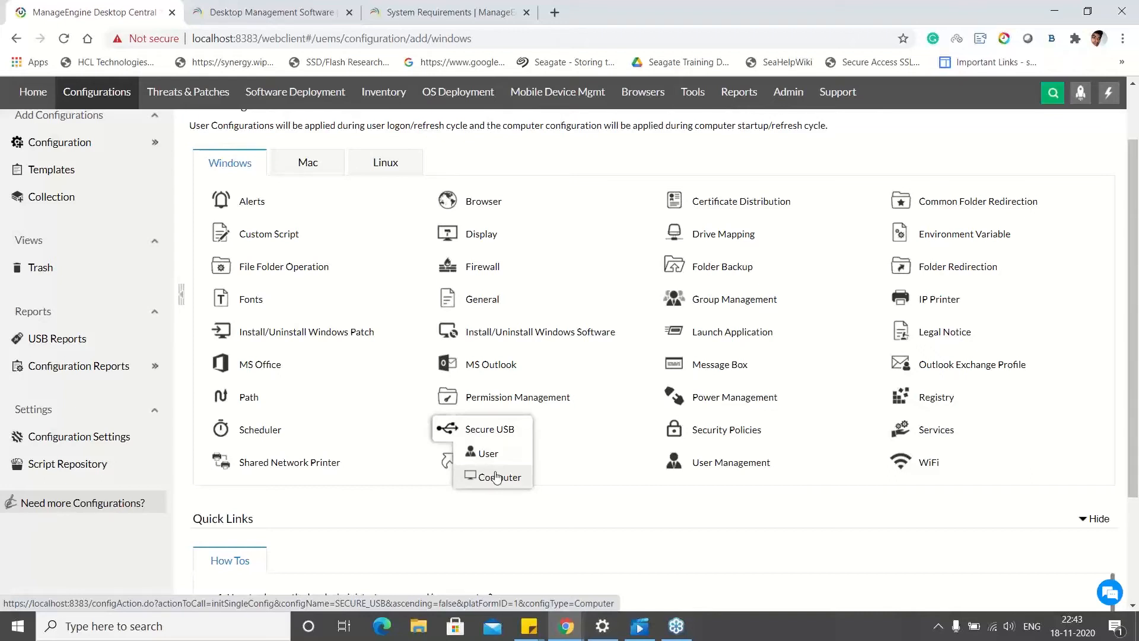
Step: From the configurations list, open the Secure USB computer configuration "USB configuration_Copy" for modification
scroll(496, 479, up, 2)
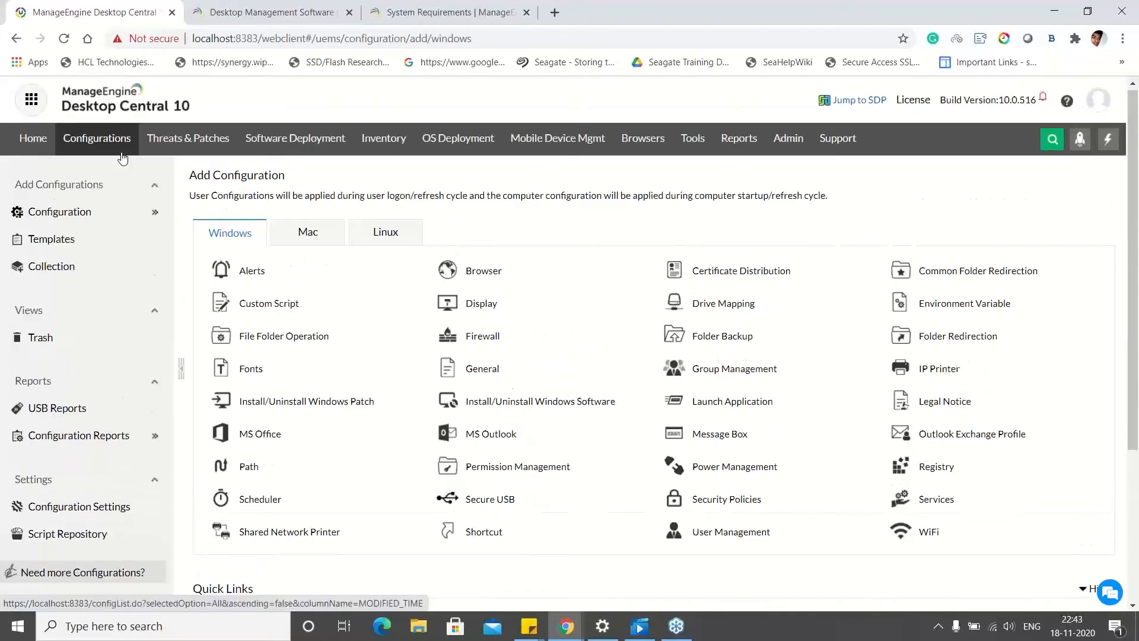
click(122, 153)
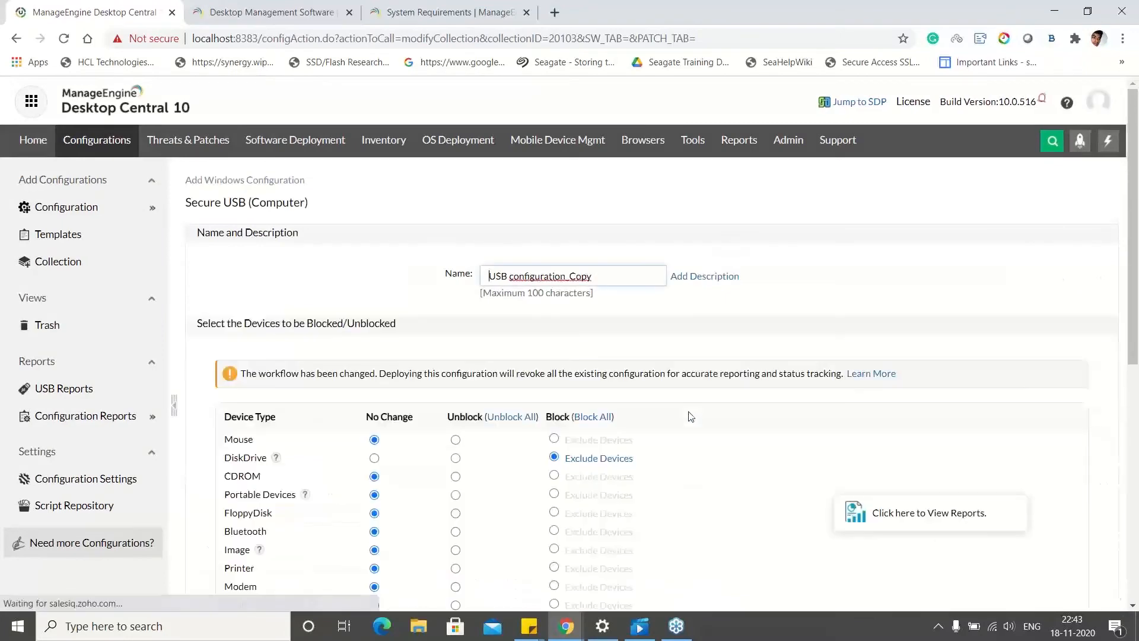
scroll(687, 412, down, 2)
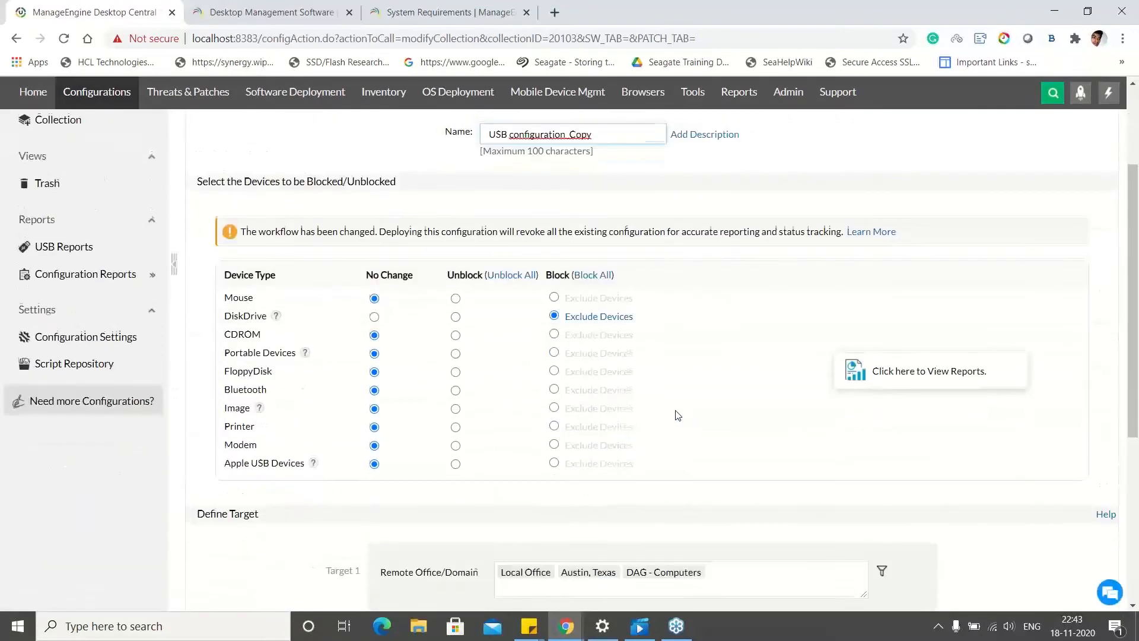
Step: Examine the DiskDrive exclusion types Device Instance, All Instances of this Vendor and All Encrypted Devices without adding an exclusion
click(575, 319)
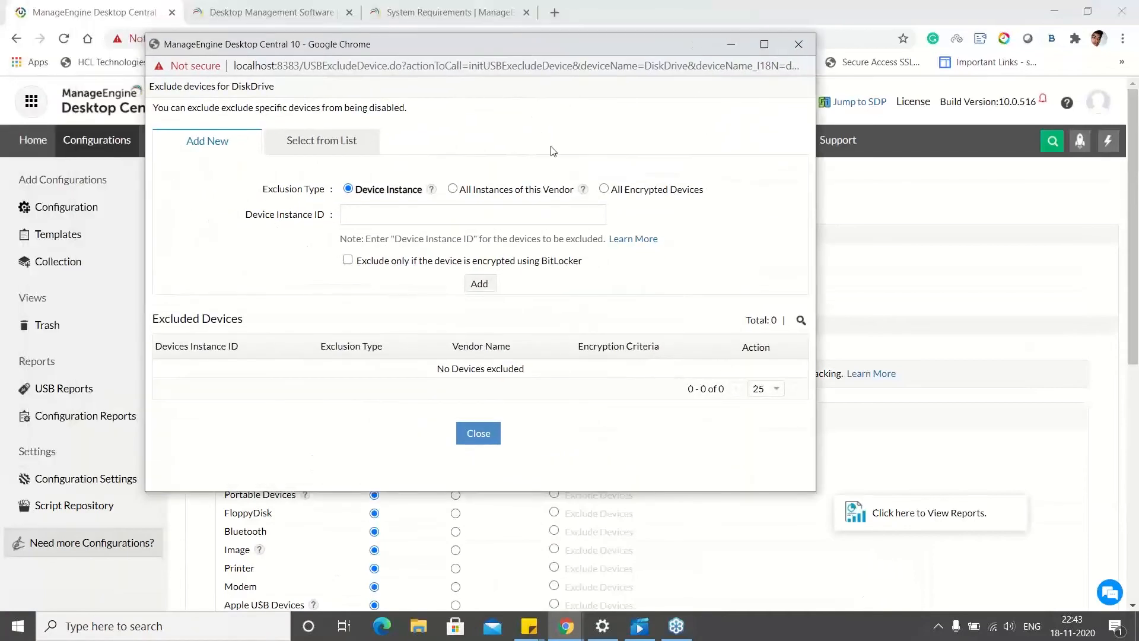
click(604, 189)
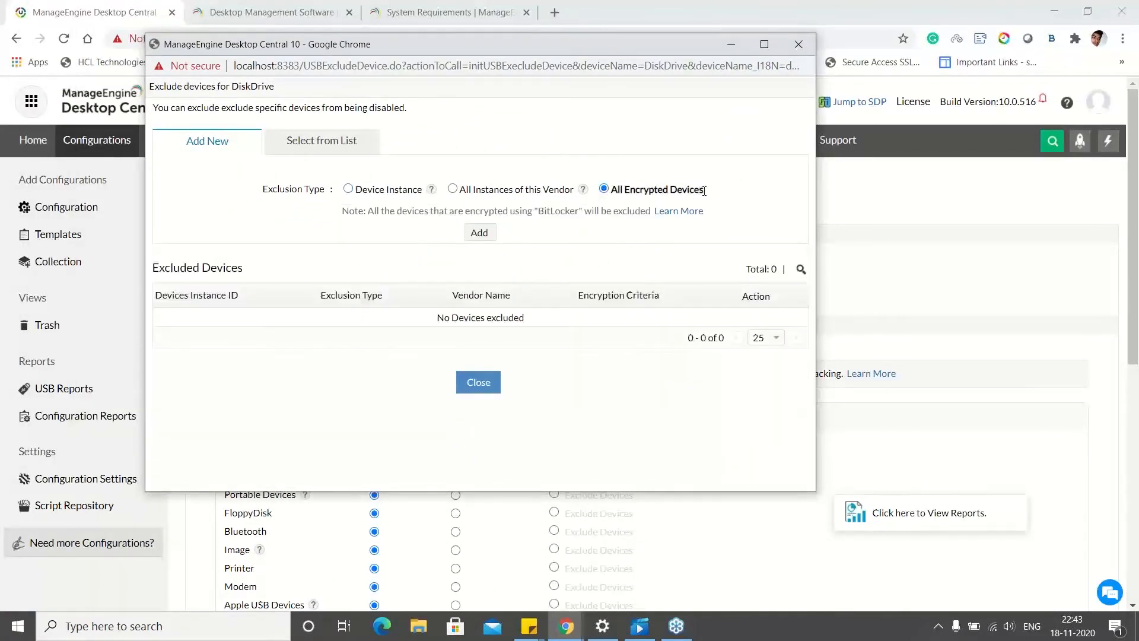
drag(704, 190, 612, 189)
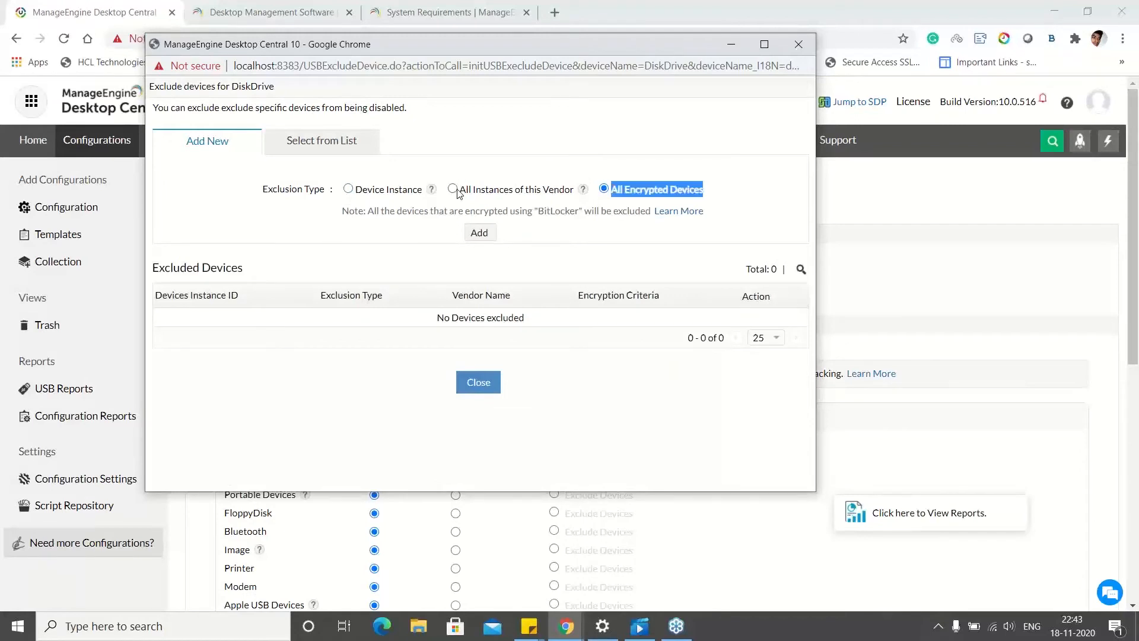
drag(423, 191, 355, 191)
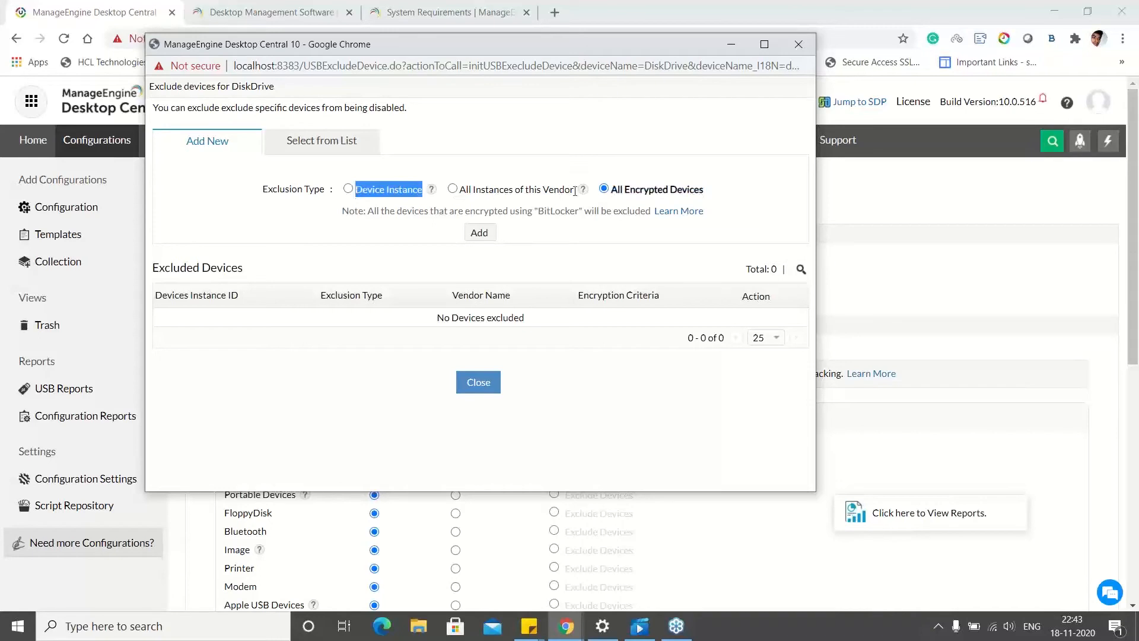
drag(574, 190, 460, 190)
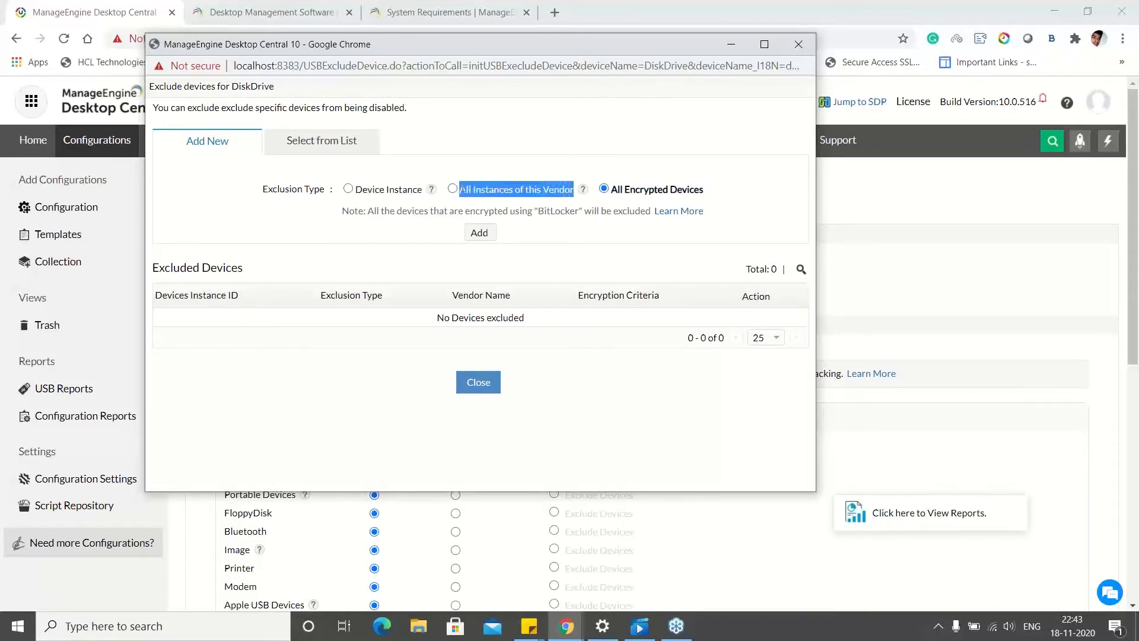
click(486, 389)
Step: Display the computer filter and exclude target options for Target 1 of the USB configuration
scroll(666, 367, down, 5)
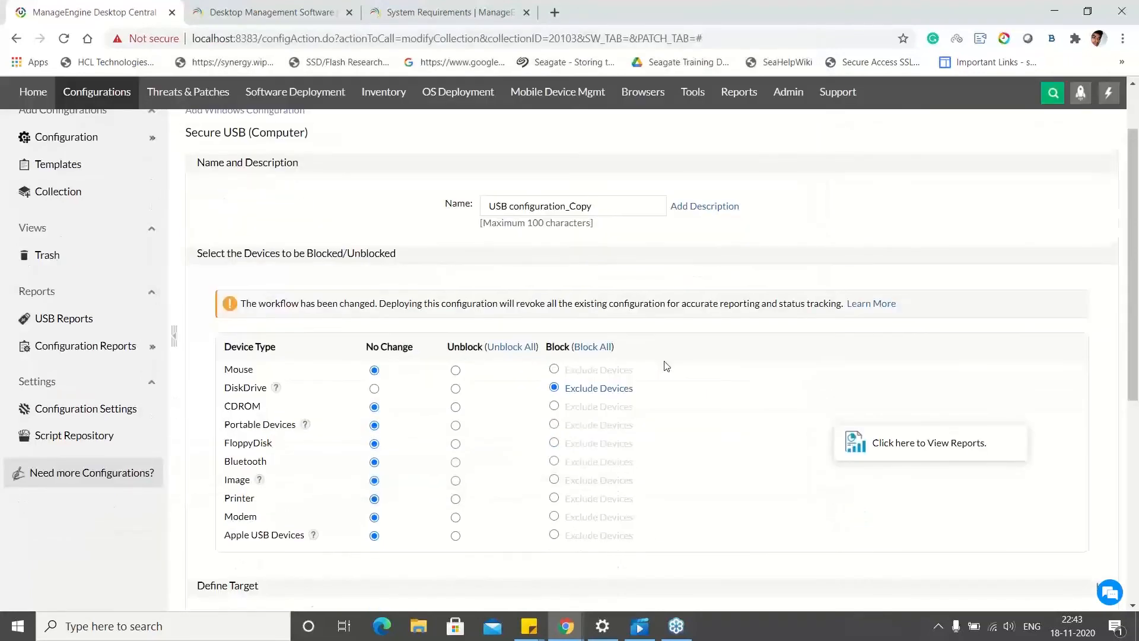
scroll(666, 366, down, 1)
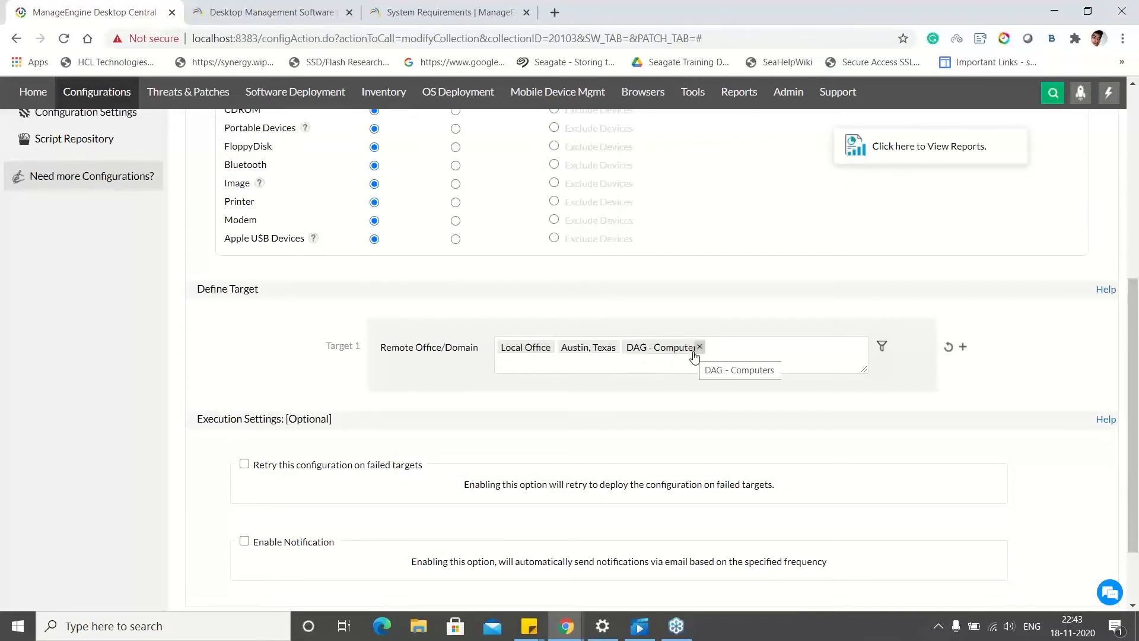
click(886, 350)
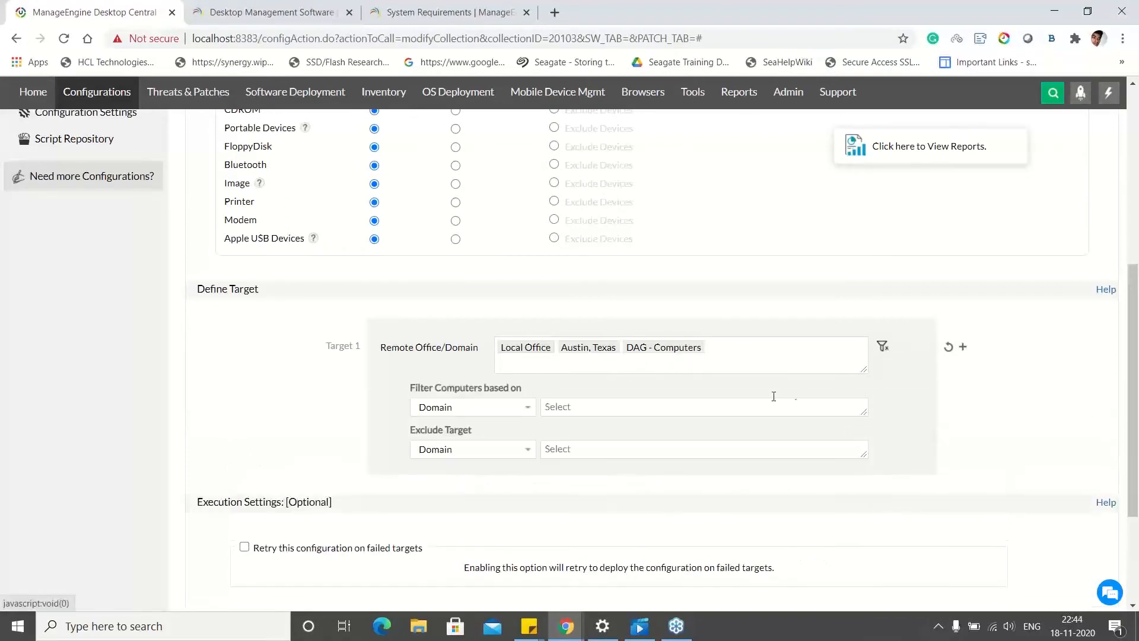
scroll(653, 395, down, 1)
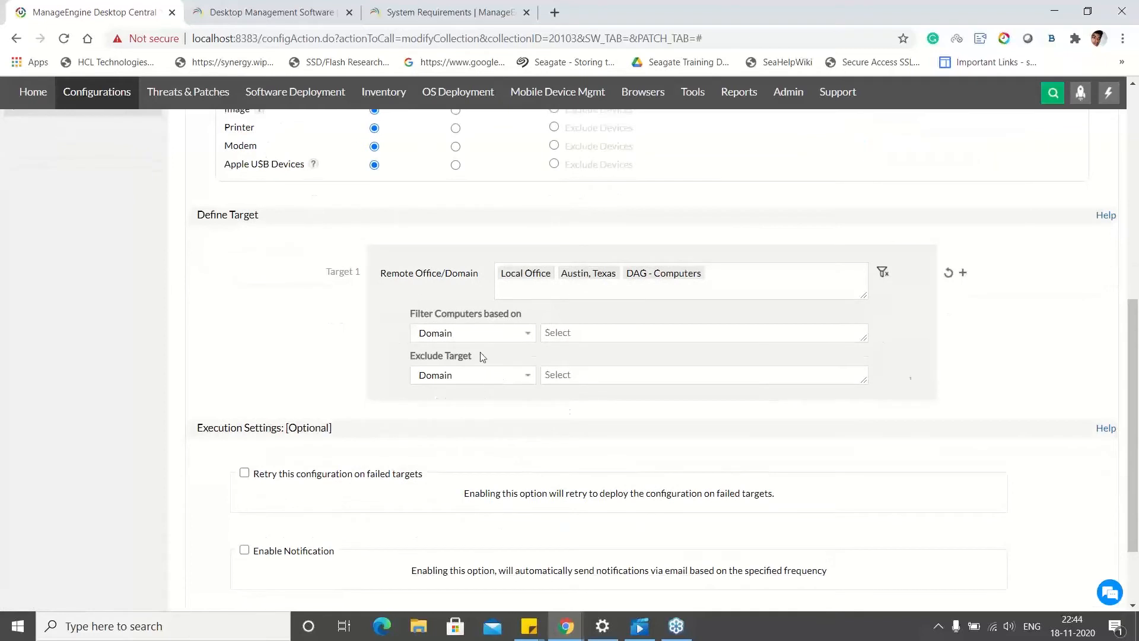
Step: Exclude the custom group Managers from Target 1 of the USB configuration
drag(472, 355, 407, 356)
click(499, 376)
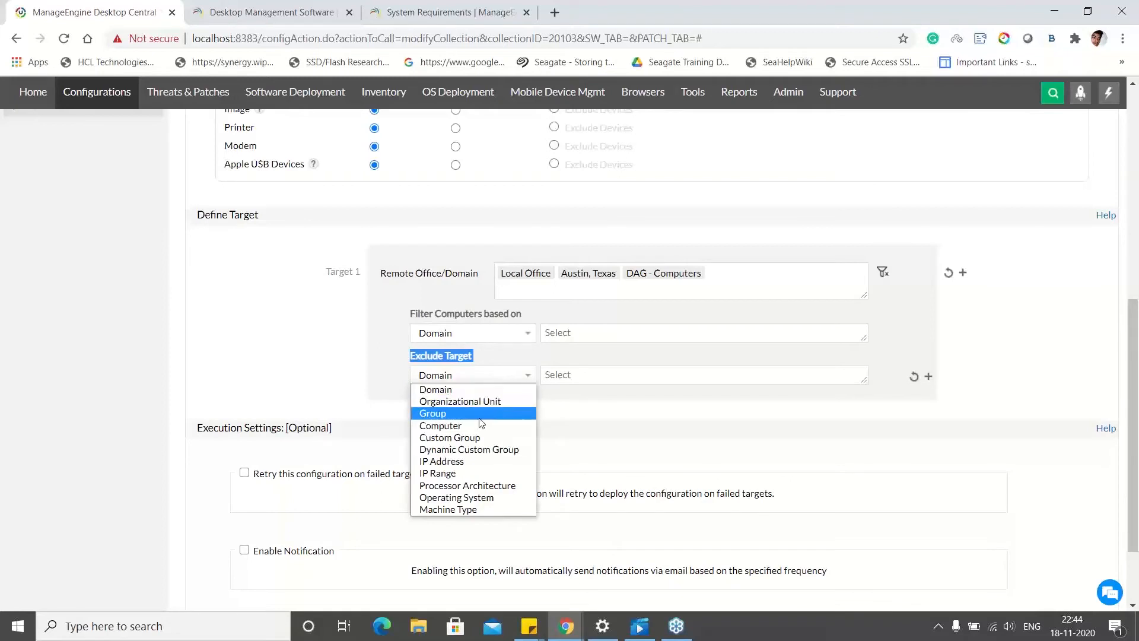
click(480, 437)
click(570, 375)
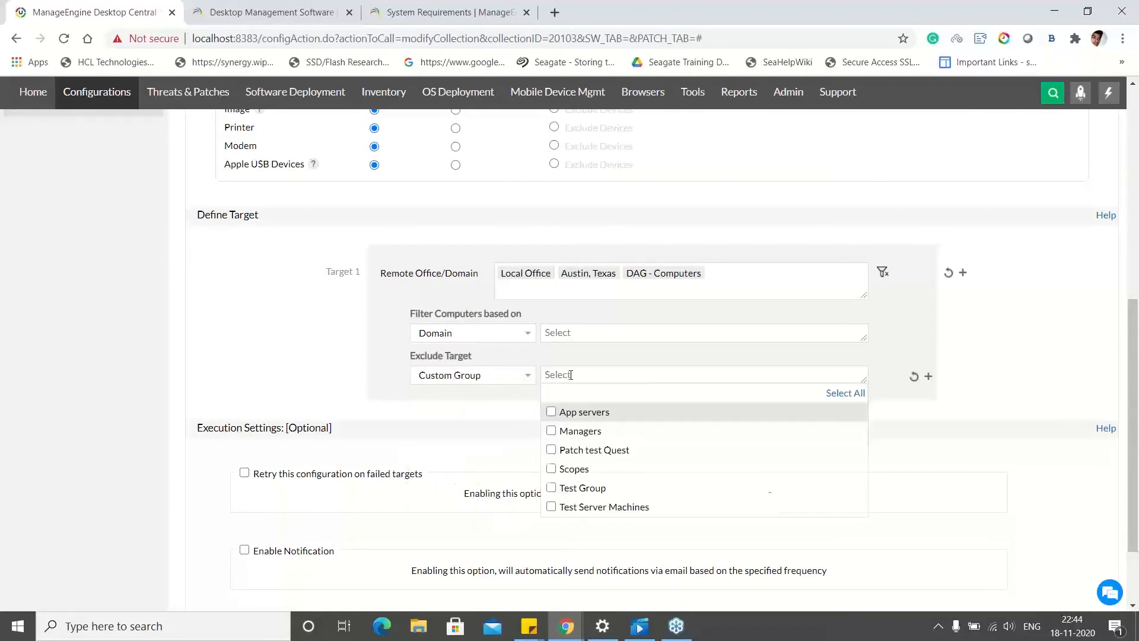
click(551, 431)
click(554, 376)
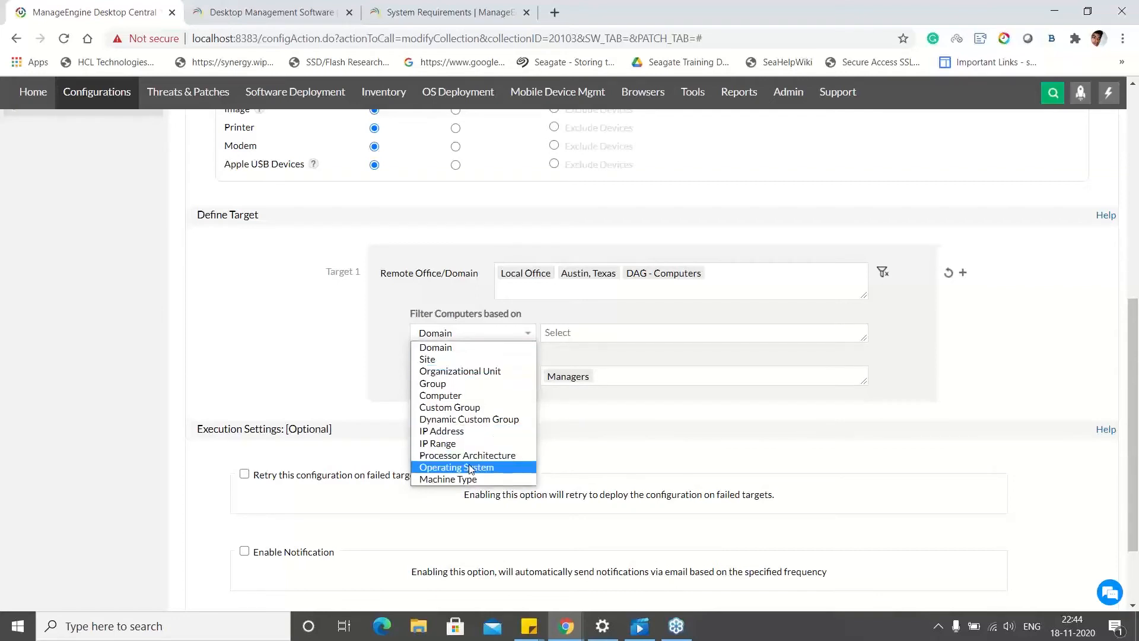
click(565, 436)
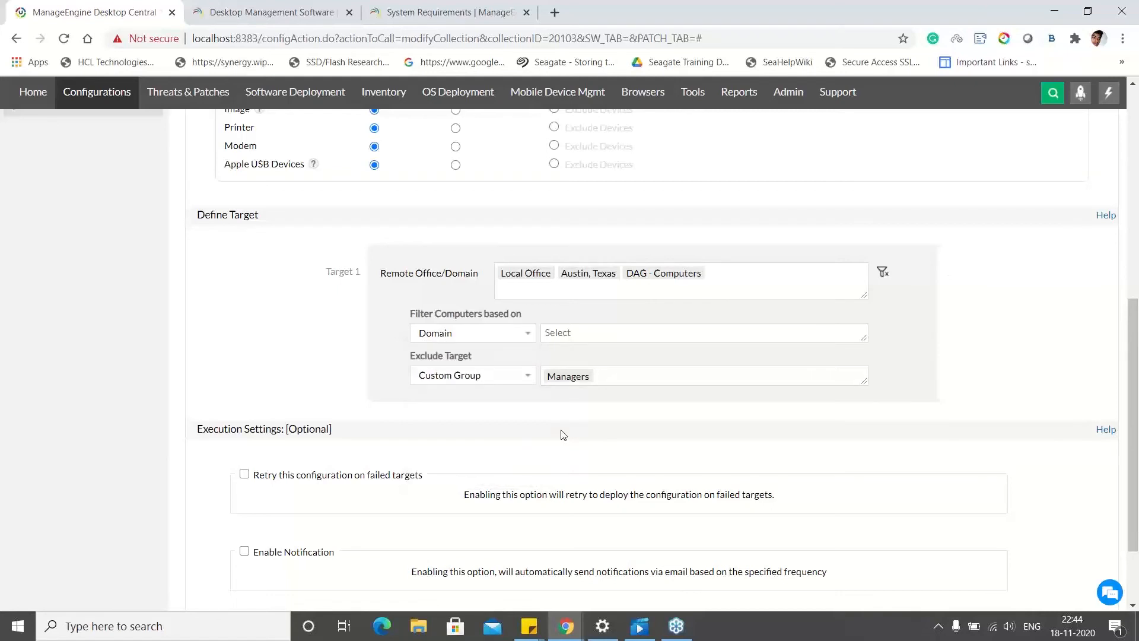
Step: Enable retrying the configuration on failed targets and review the startup and refresh retry settings
scroll(261, 380, down, 2)
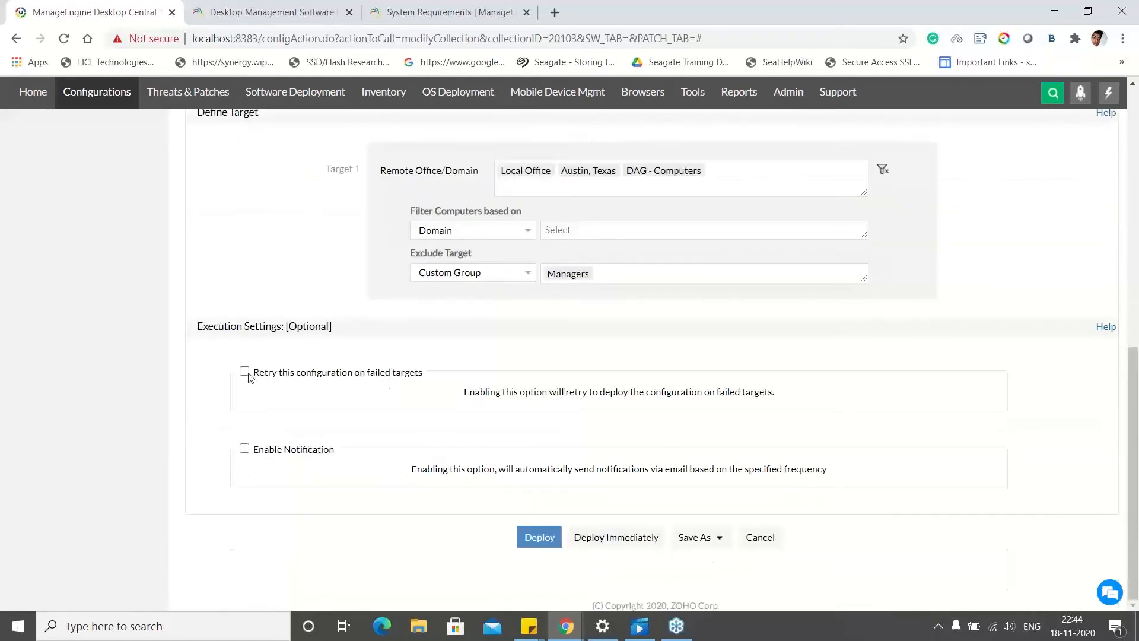
click(245, 372)
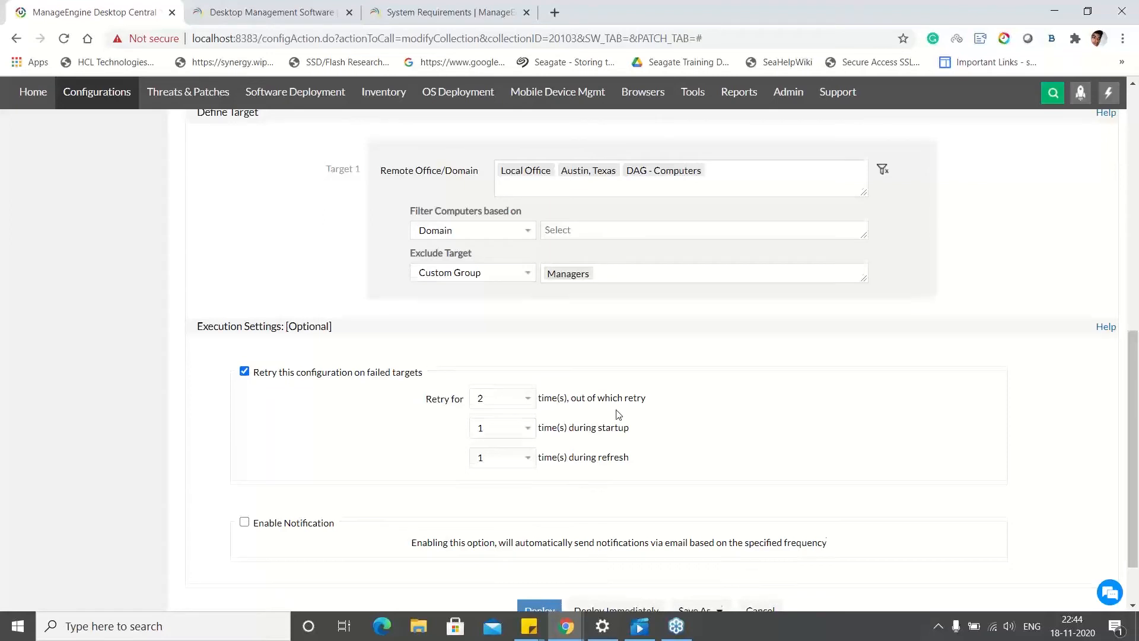
scroll(619, 414, down, 2)
drag(632, 357, 538, 357)
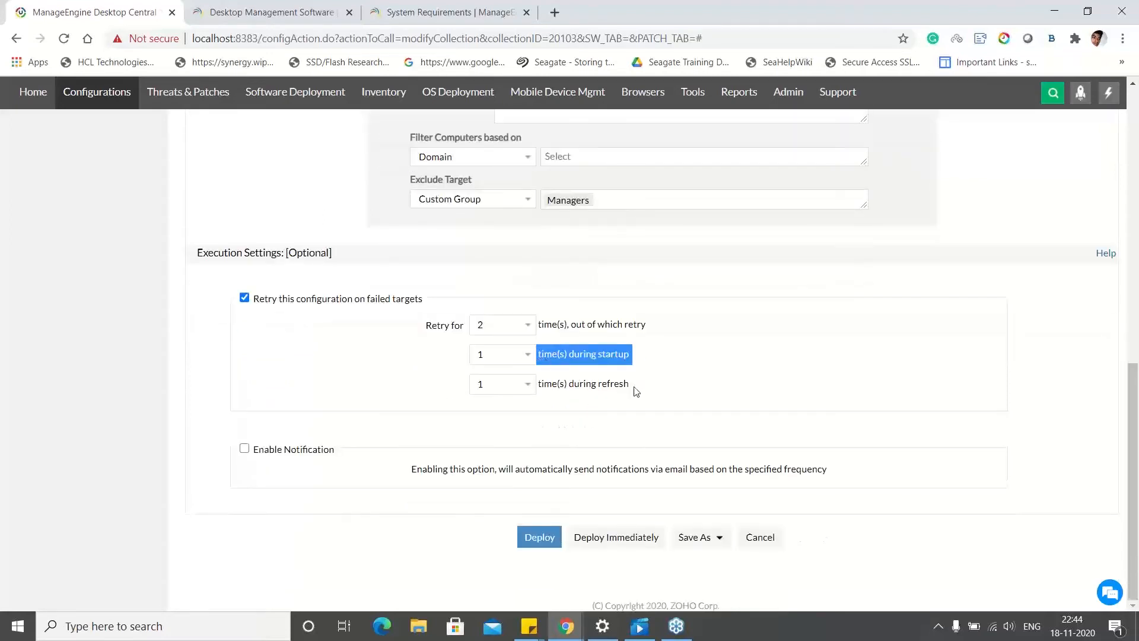
drag(635, 387, 542, 384)
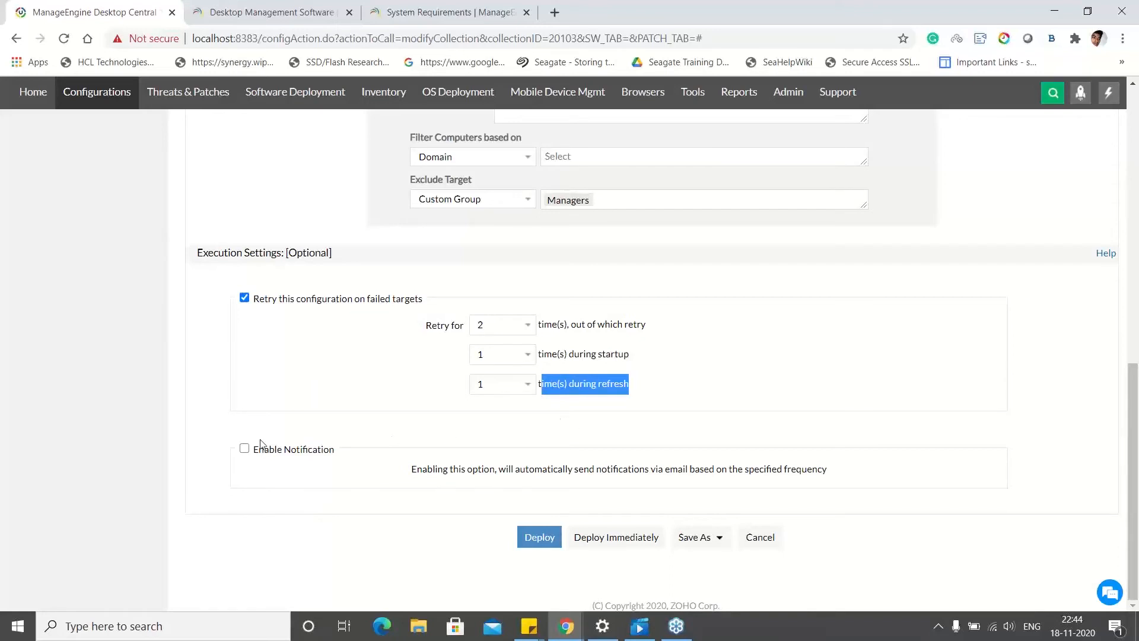
Step: Enable e-mail notification in the execution settings, keeping the default frequency and recipient address
click(248, 459)
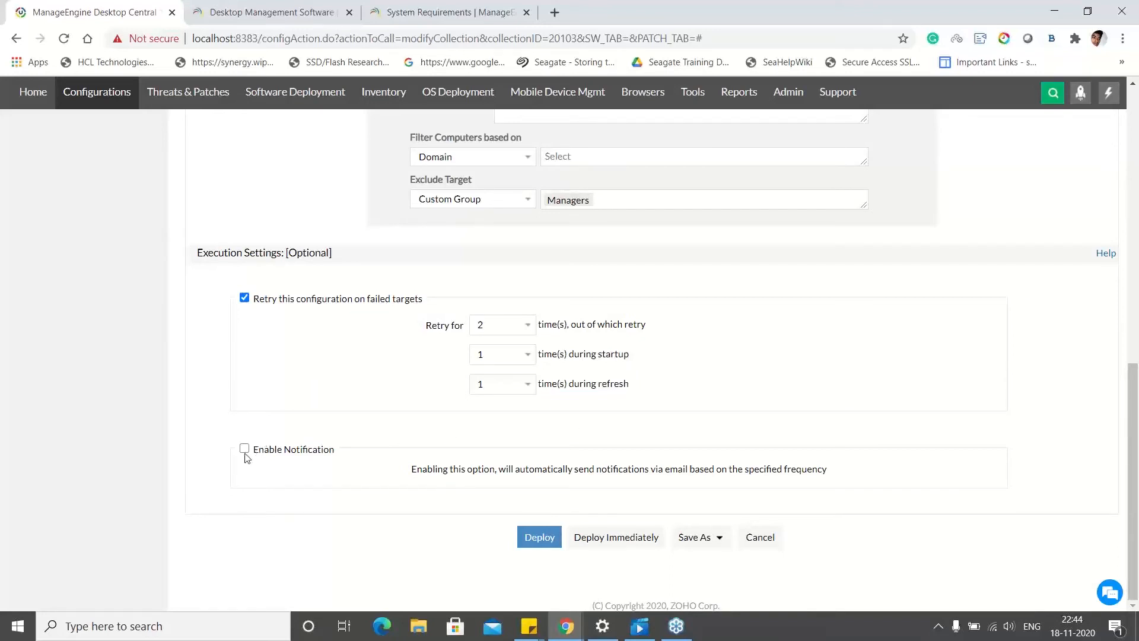
click(244, 449)
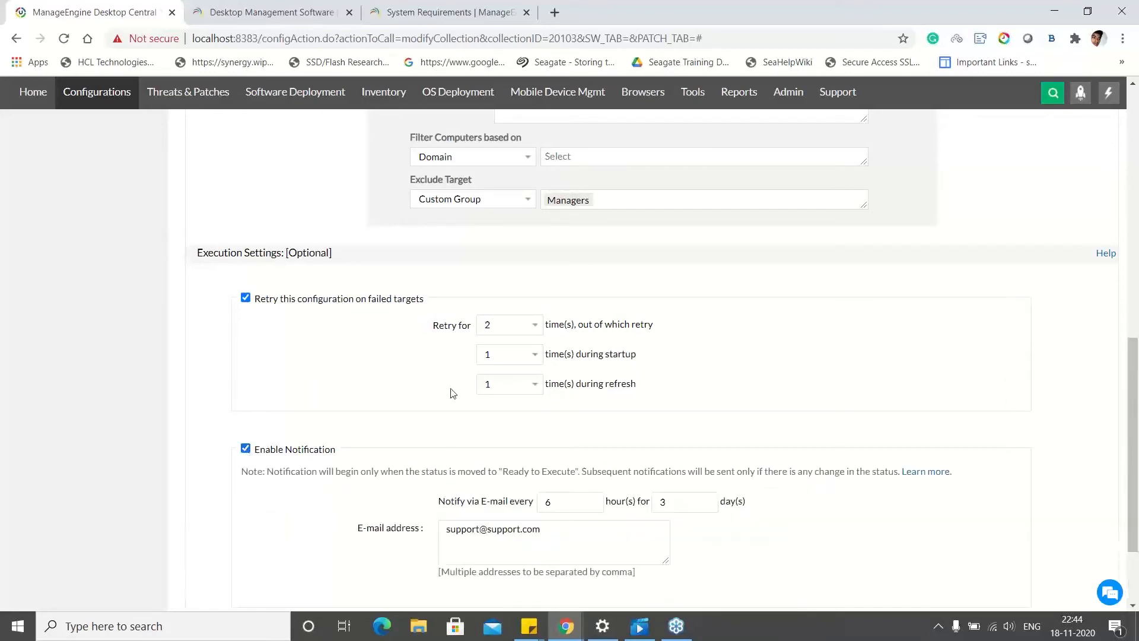
scroll(452, 393, down, 2)
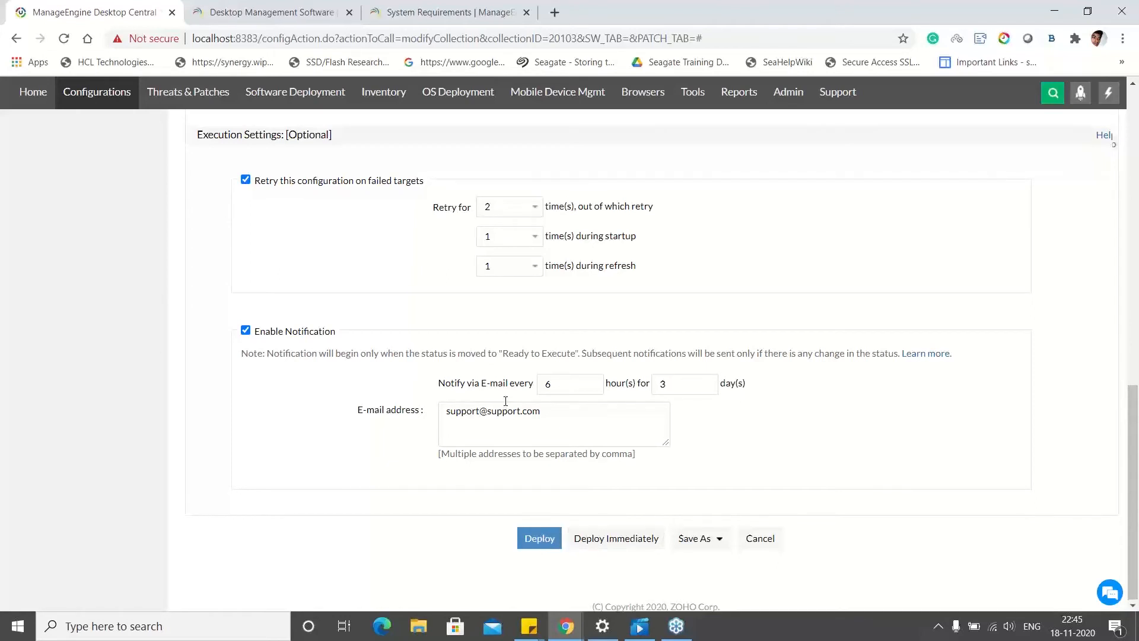
Step: Review the target and execution settings of the USB configuration and deploy it immediately
scroll(506, 401, up, 4)
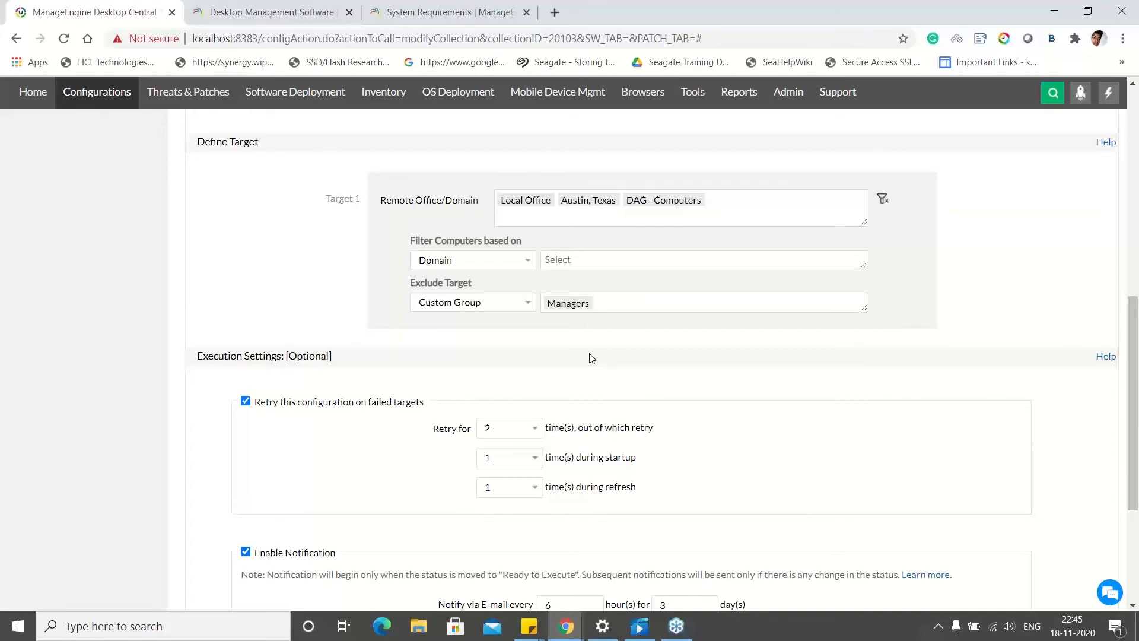
scroll(600, 376, down, 4)
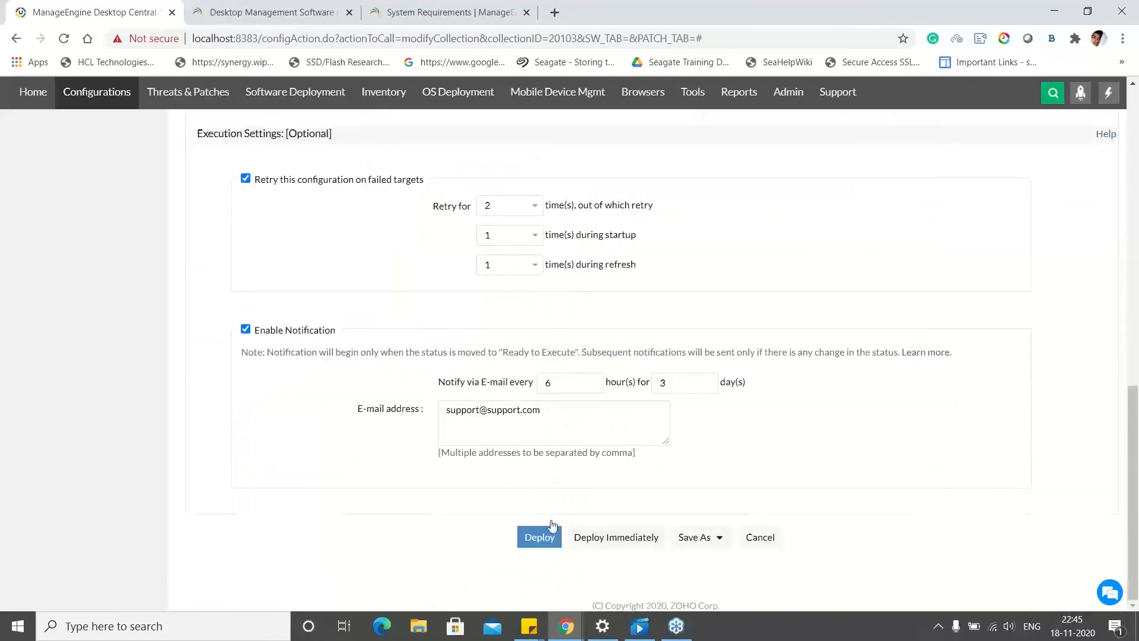
scroll(534, 457, up, 2)
scroll(530, 437, up, 3)
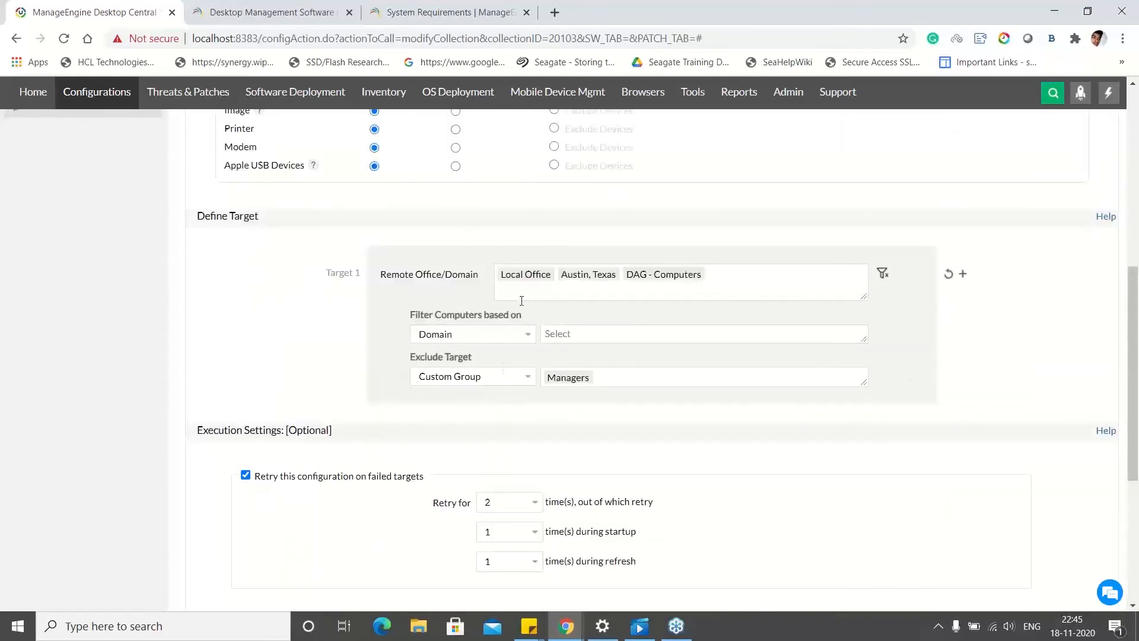
scroll(522, 298, down, 5)
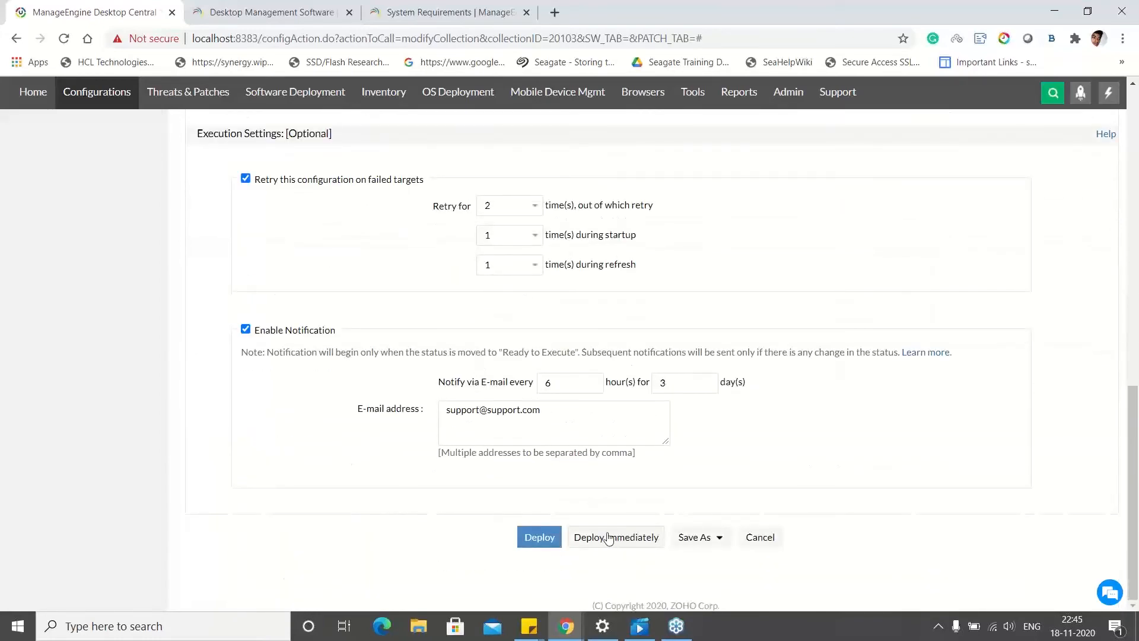
scroll(609, 537, up, 3)
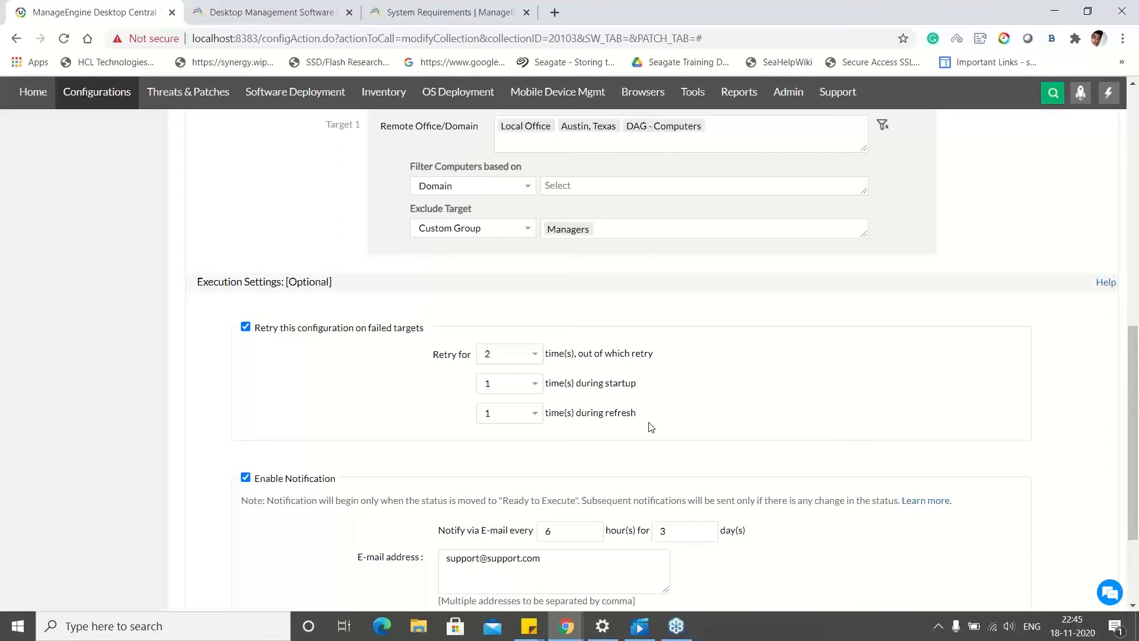
scroll(650, 427, down, 3)
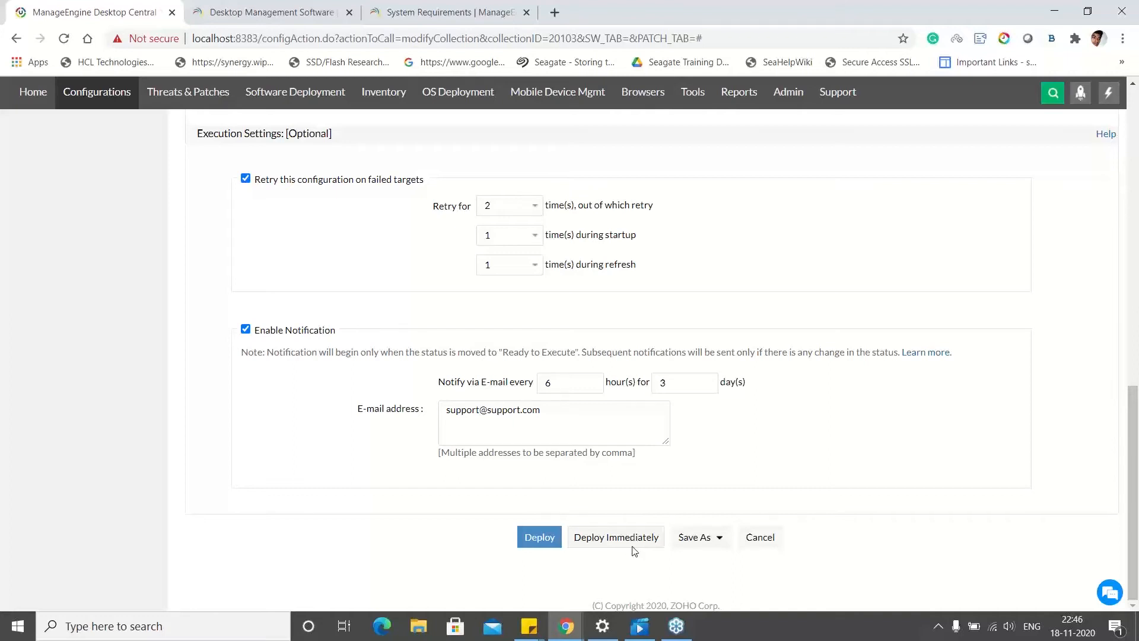
click(632, 544)
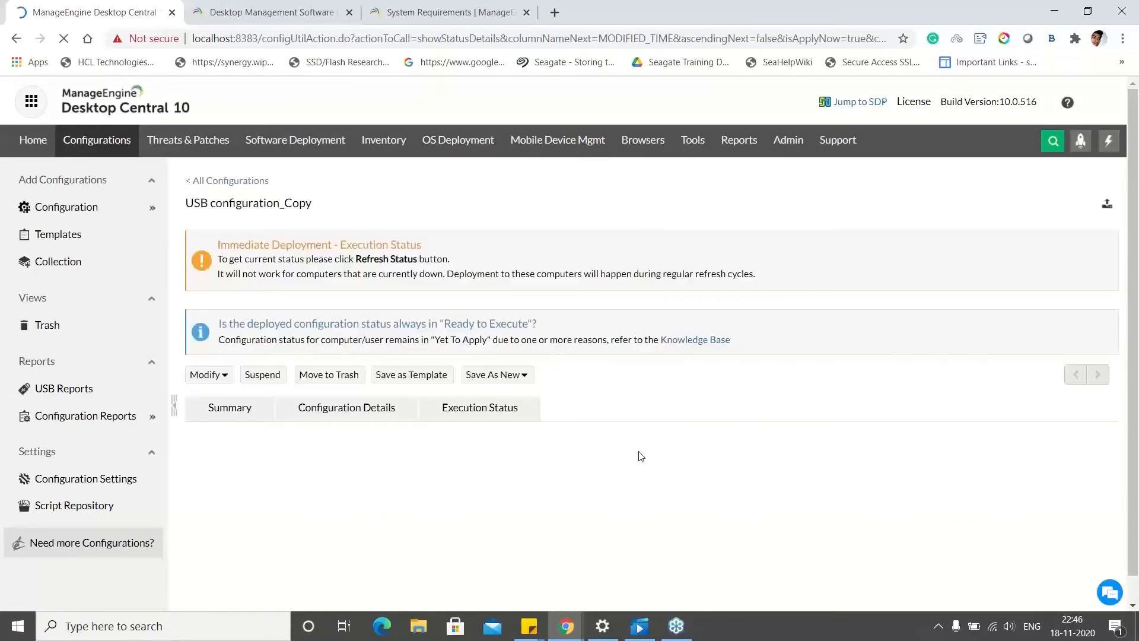
Step: Examine the deployed USB configuration's summary, device configuration details and execution status
scroll(640, 456, down, 2)
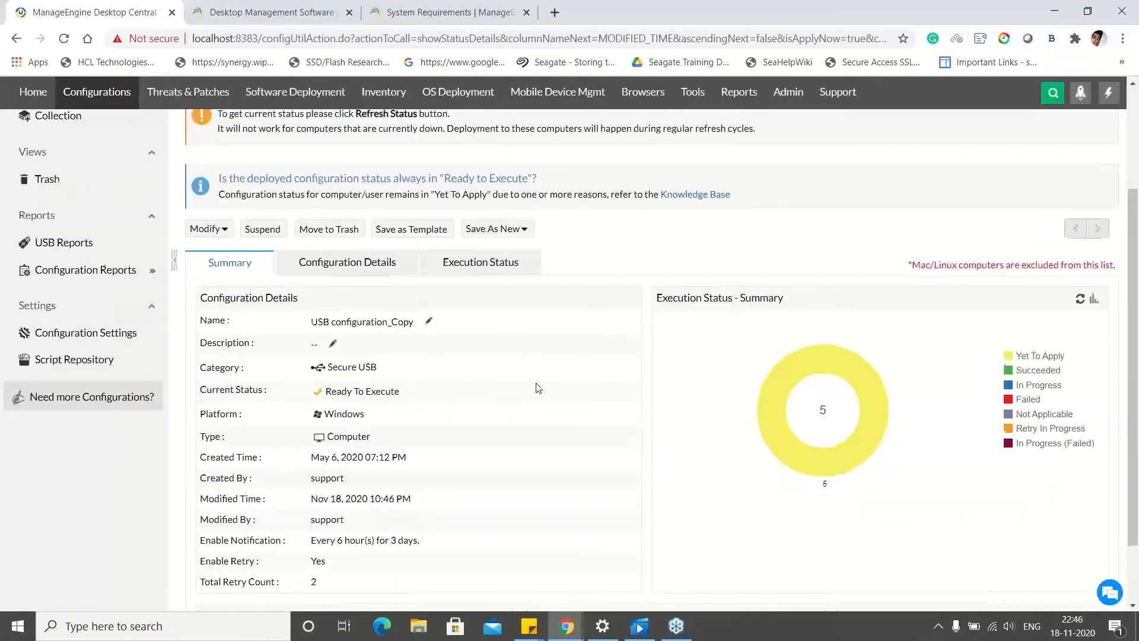
mouse_move(852, 452)
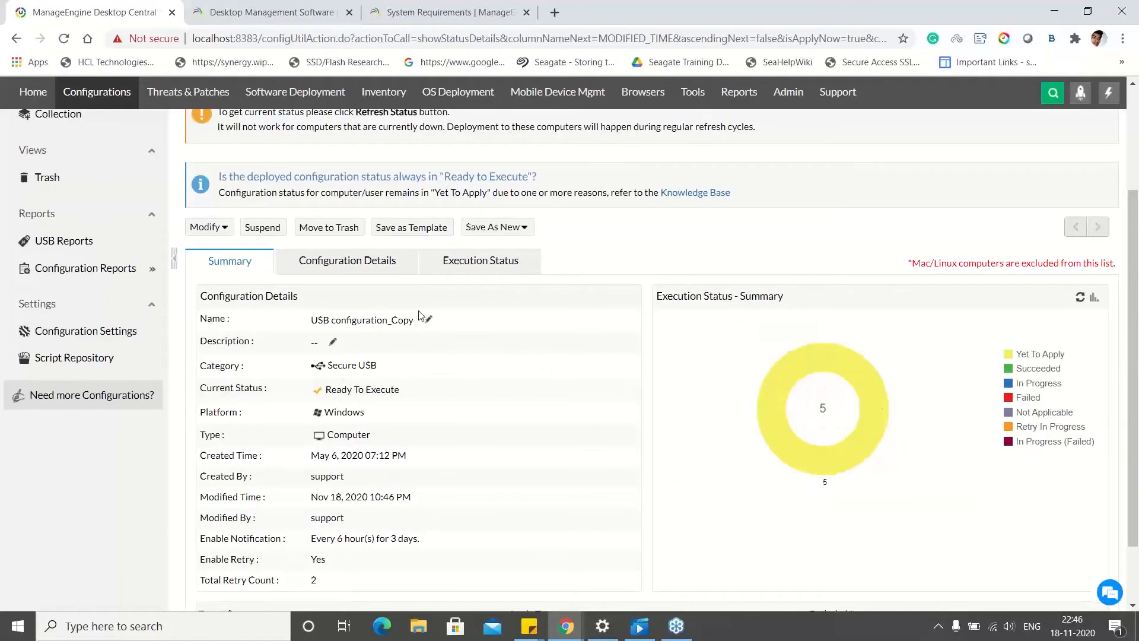
click(402, 268)
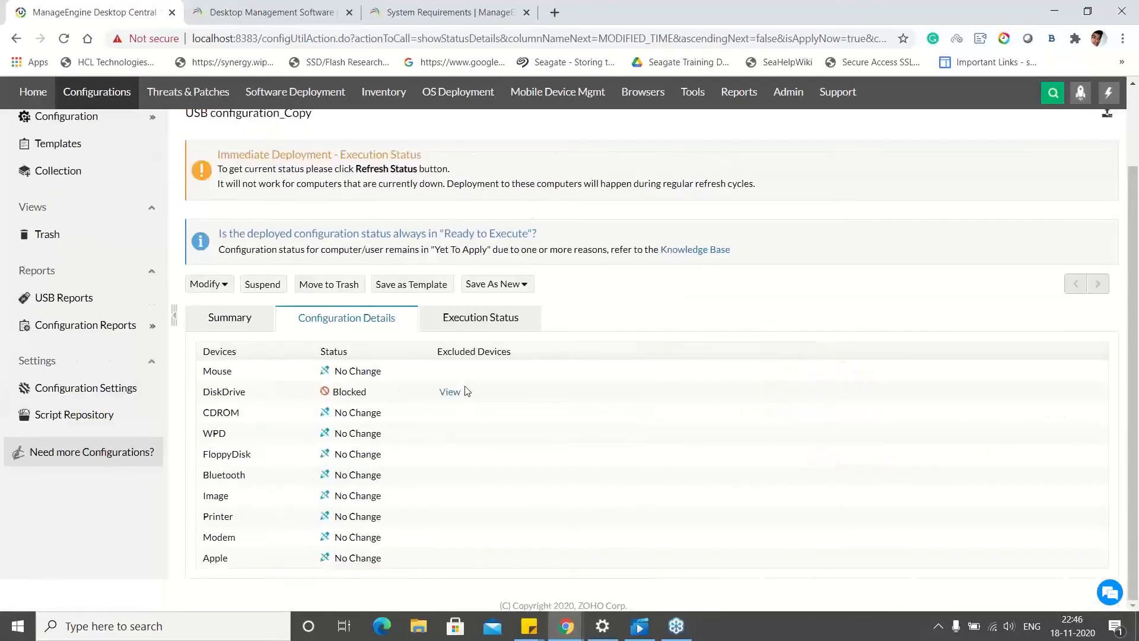
click(480, 317)
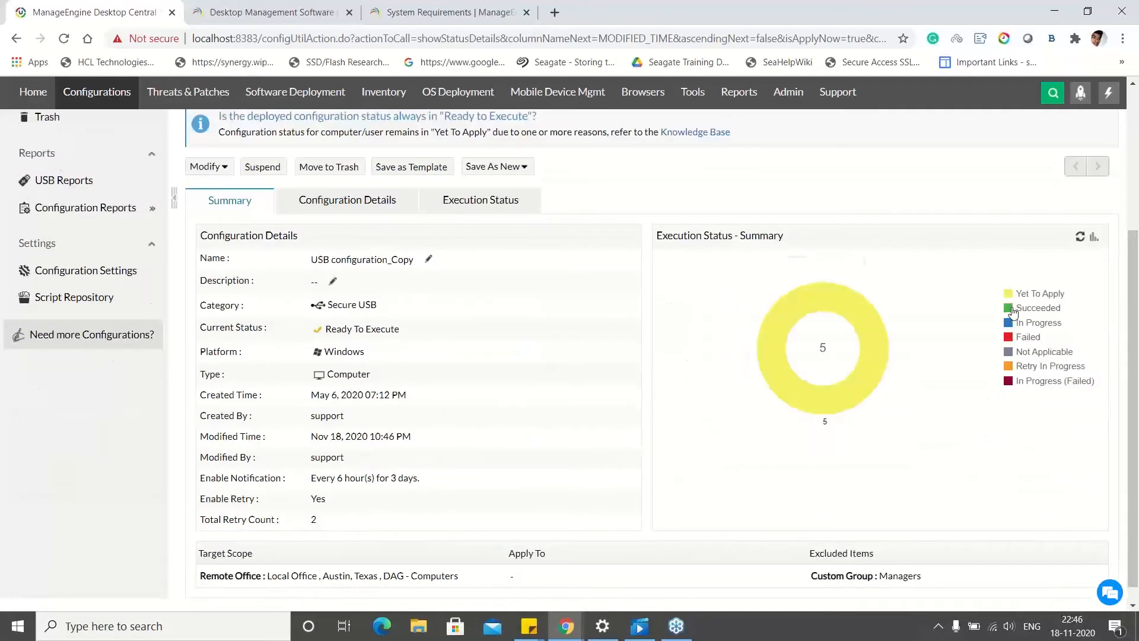
scroll(360, 324, up, 4)
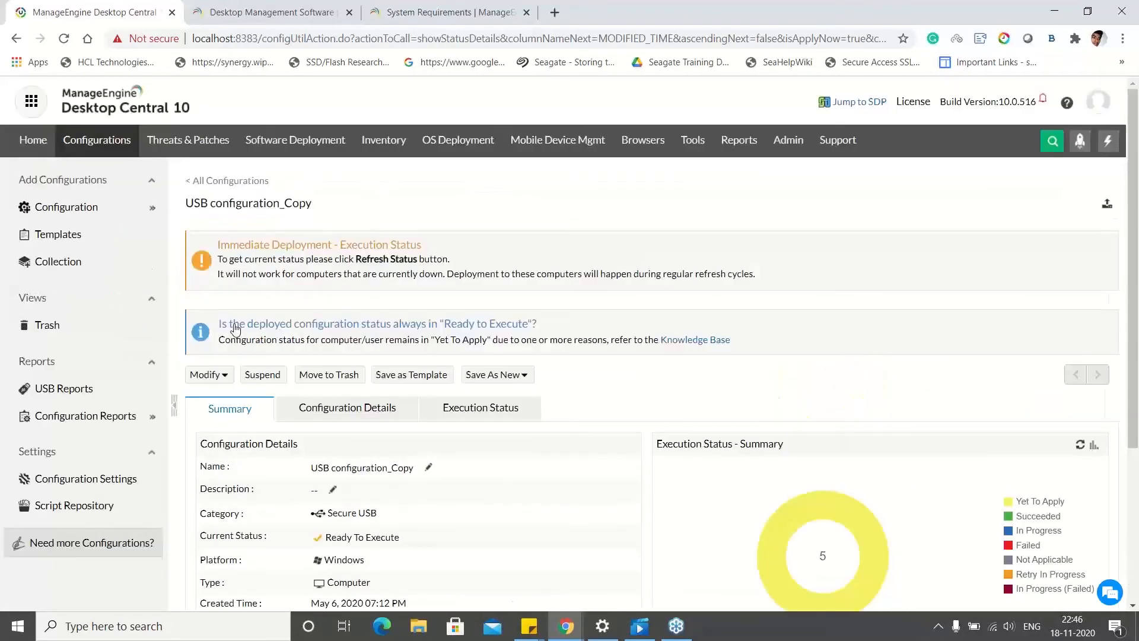
Step: Return to the list of all configurations and display the actions available for USB configuration_Copy
click(114, 152)
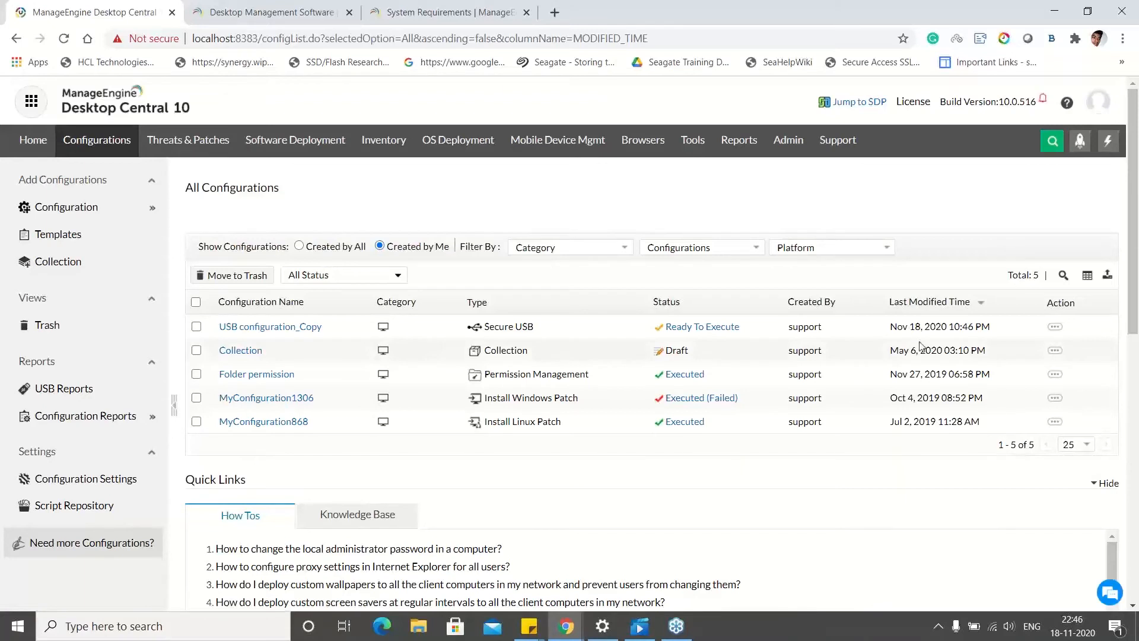
click(1062, 333)
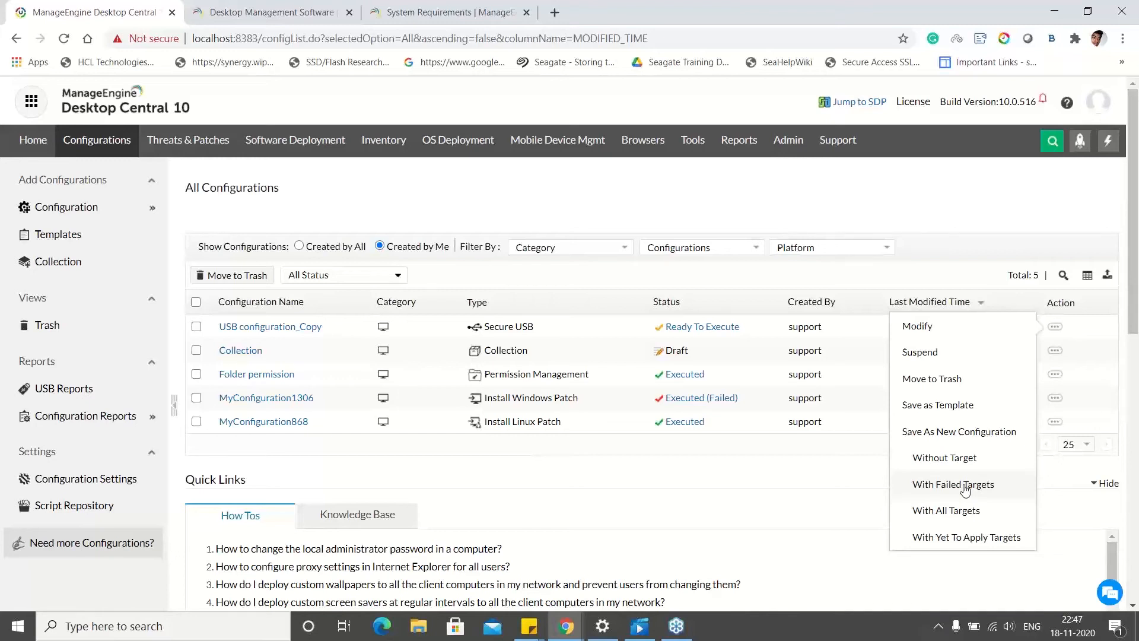
Step: Switch to the Managing Local Users presentation slide and return to Desktop Central in Chrome
key(alt+Tab)
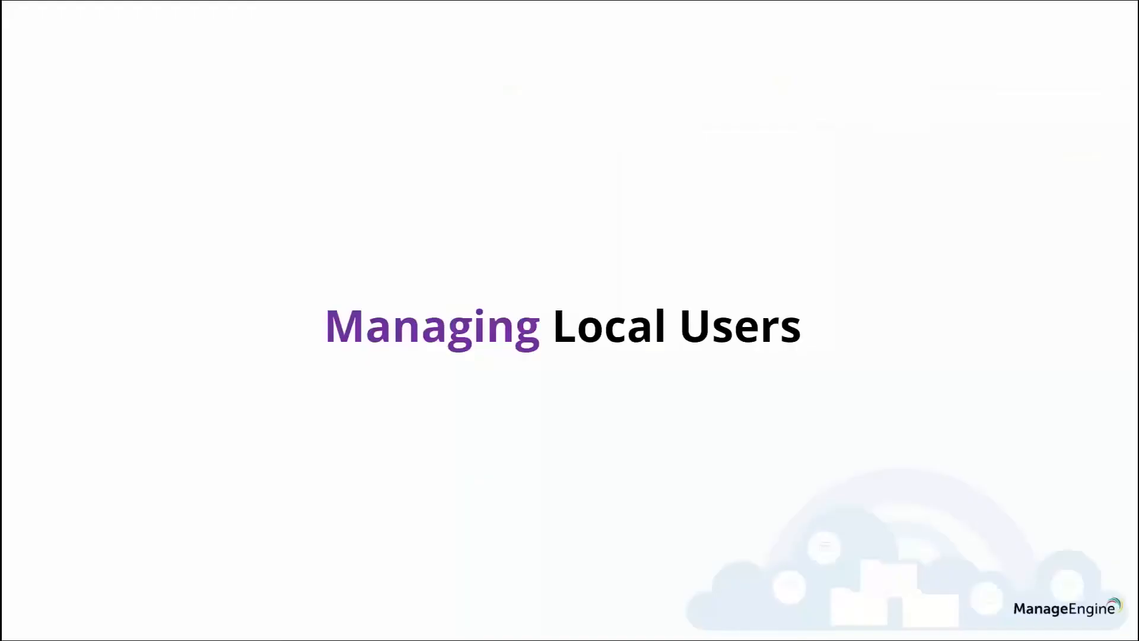
key(alt+Tab)
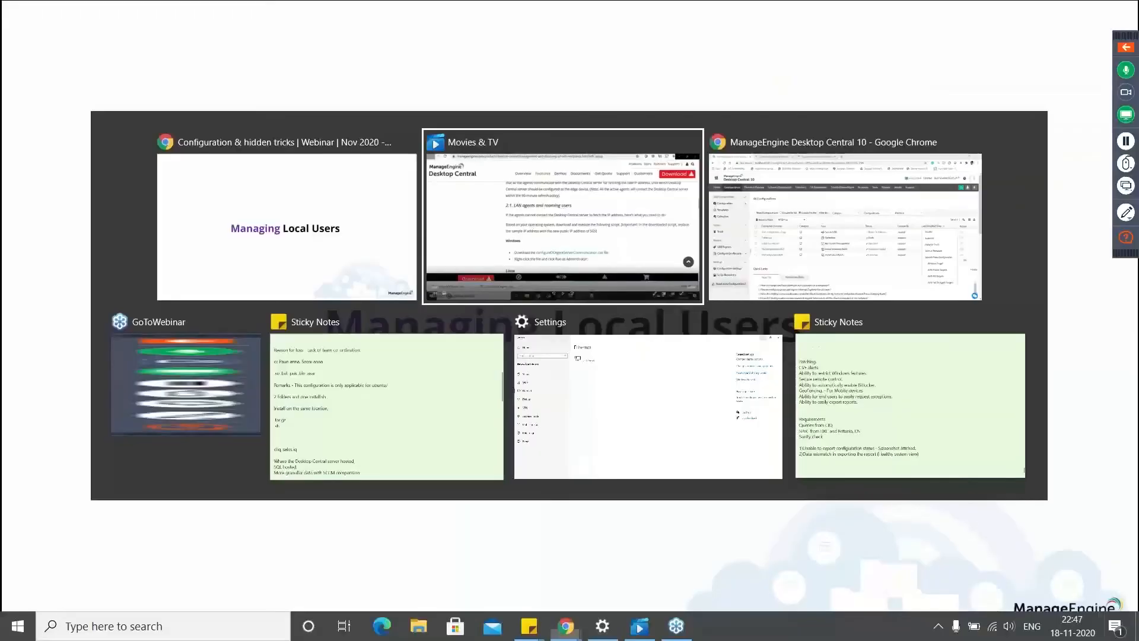
key(Tab)
Step: Start a new Windows User Management configuration of the computer type
click(146, 227)
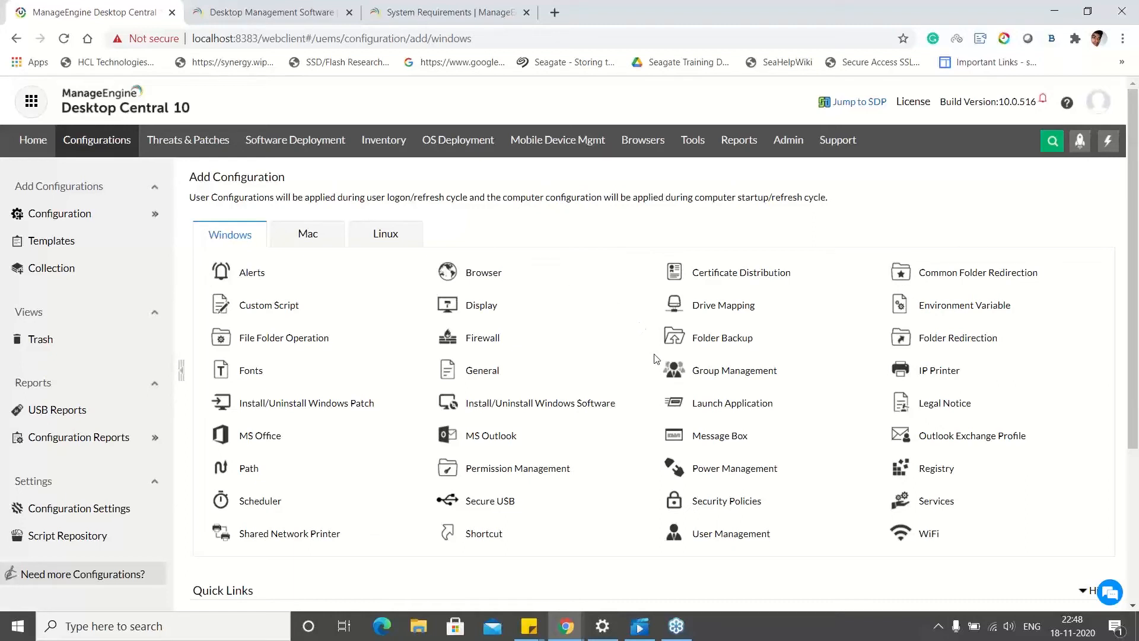
scroll(659, 371, down, 1)
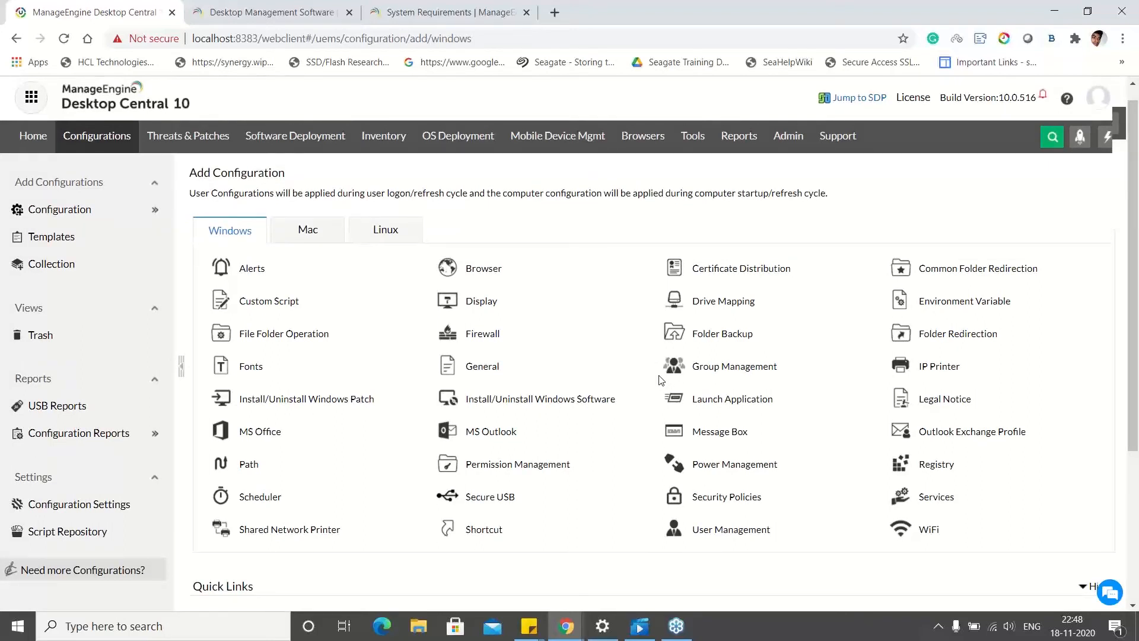
scroll(660, 380, down, 2)
mouse_move(688, 387)
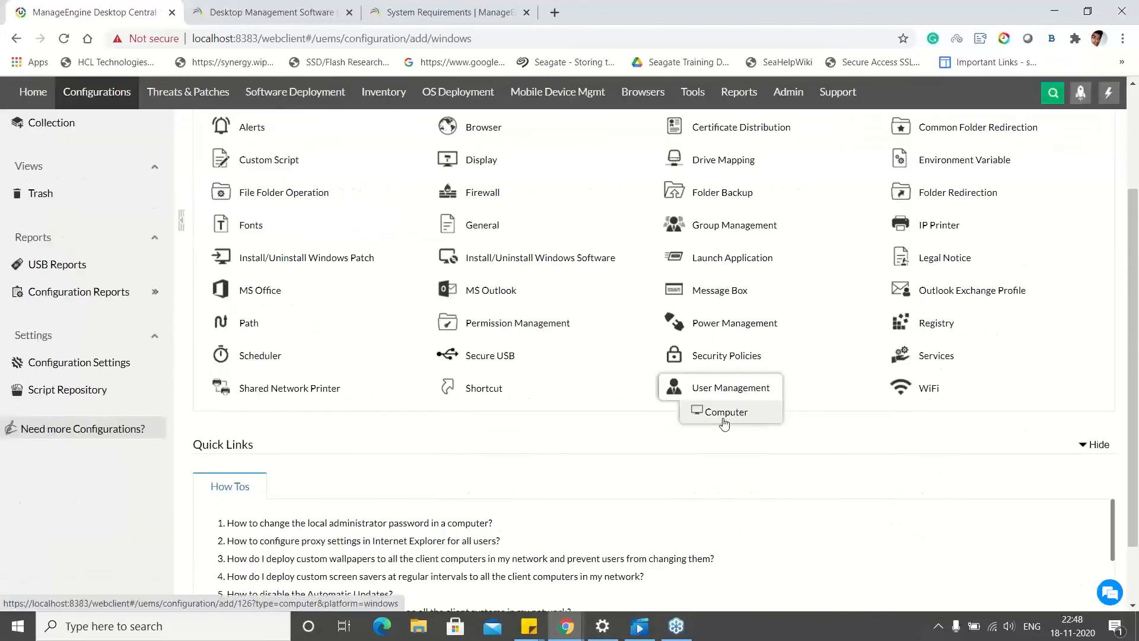
click(724, 412)
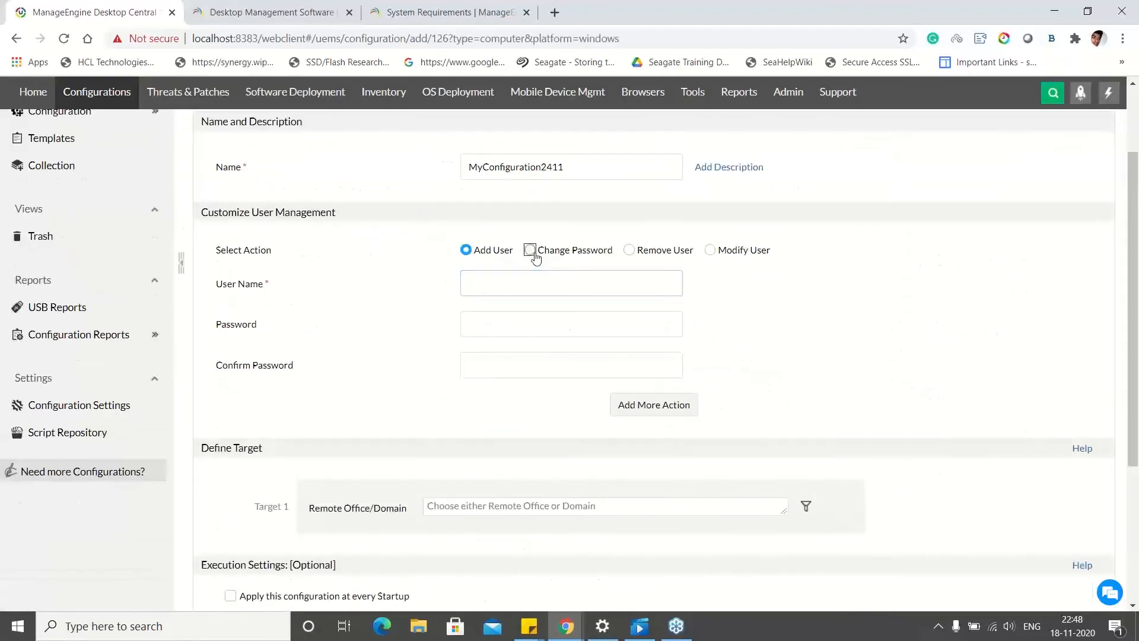
Step: Examine the Change Password, Remove User and Modify User actions, including the Modify User advanced settings and user profile options
click(529, 250)
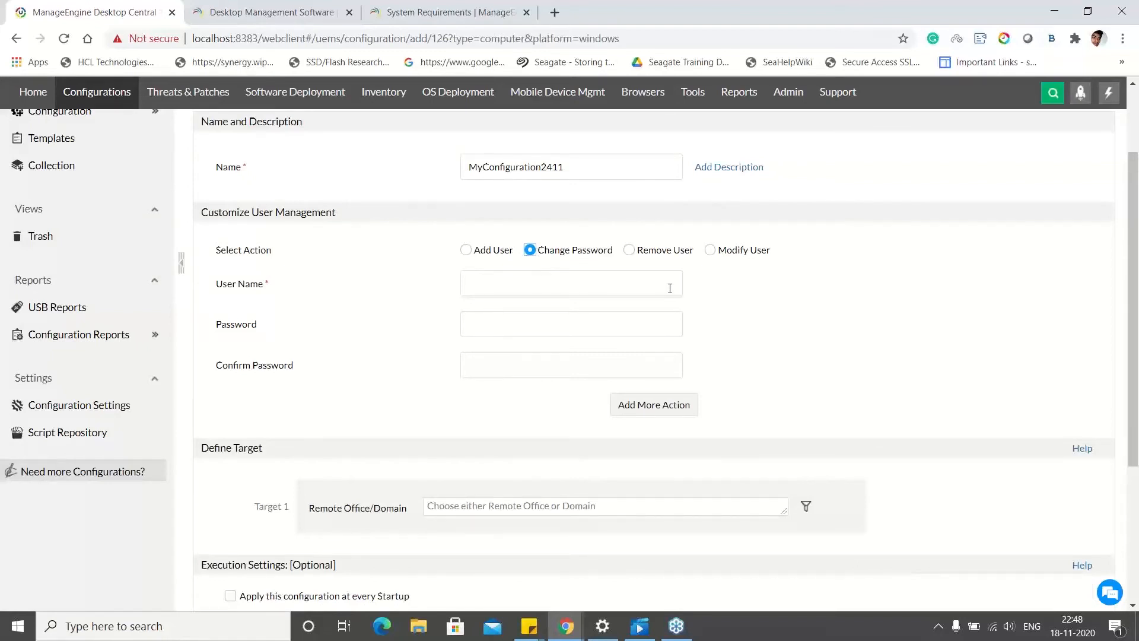
click(648, 253)
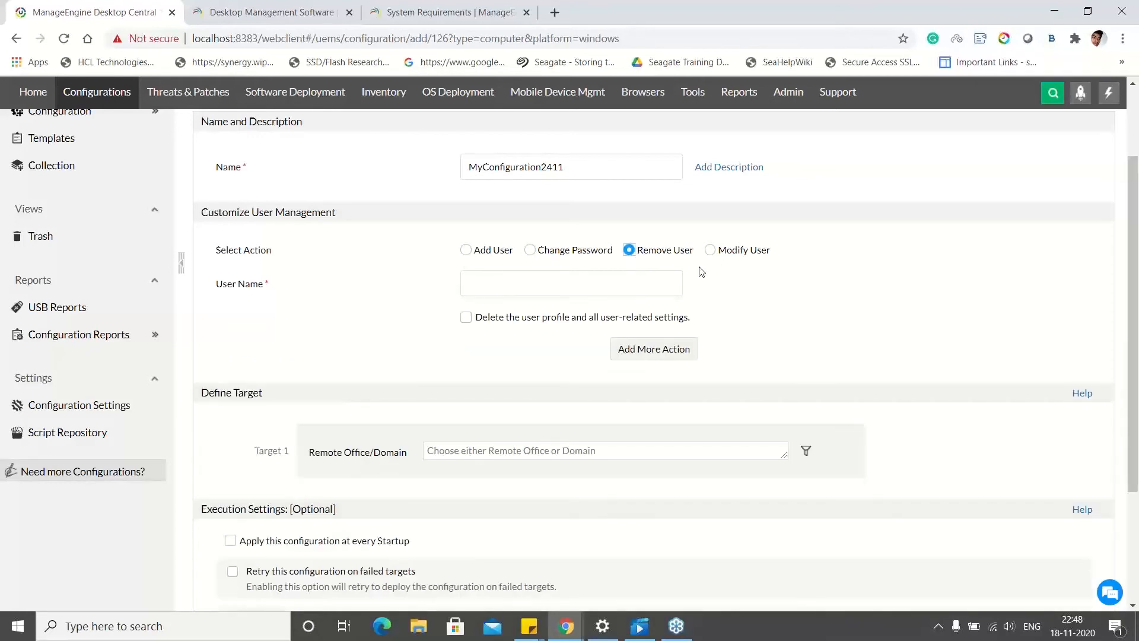
click(710, 250)
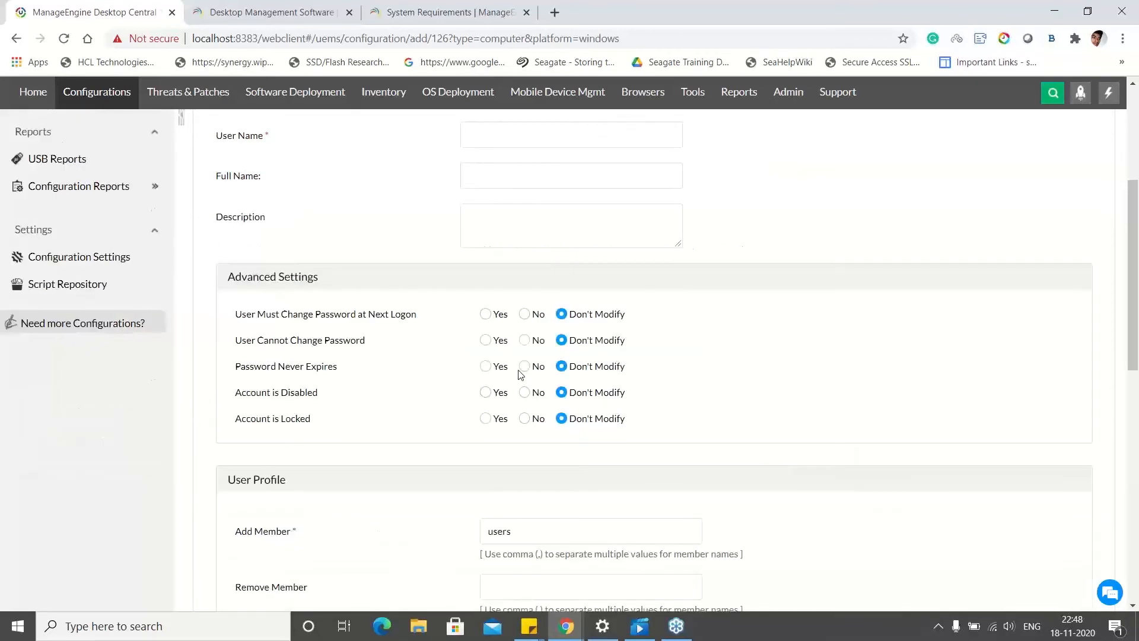
scroll(520, 359, up, 4)
scroll(519, 349, down, 9)
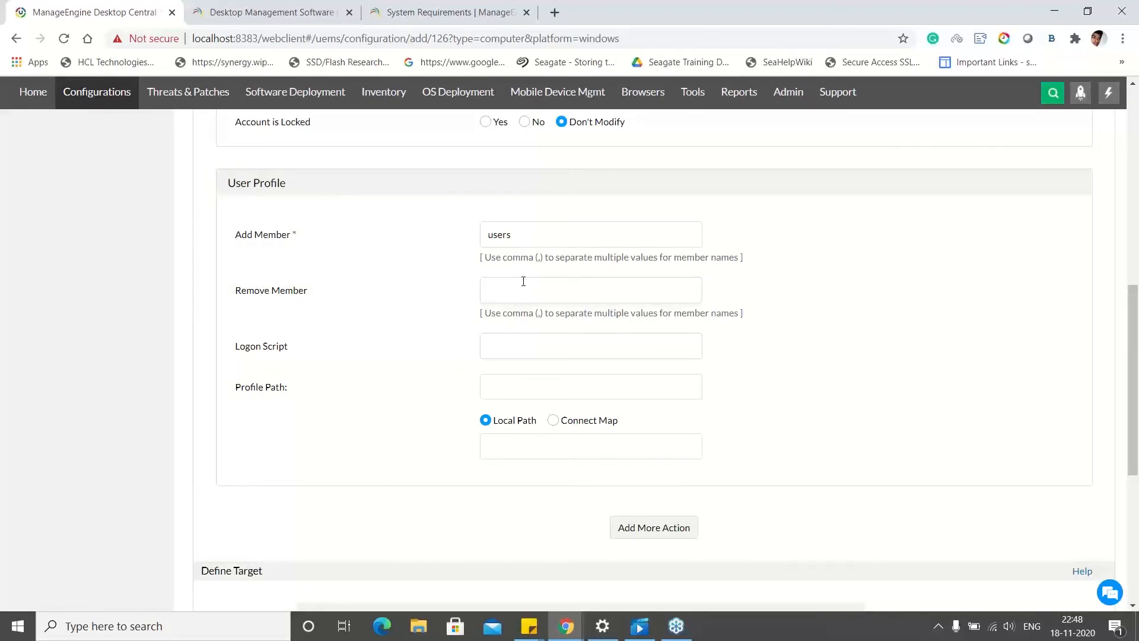
Step: Target the User Management configuration at the workgroup domain with a Computer filter, and leave for the configurations list without deploying
scroll(522, 282, down, 6)
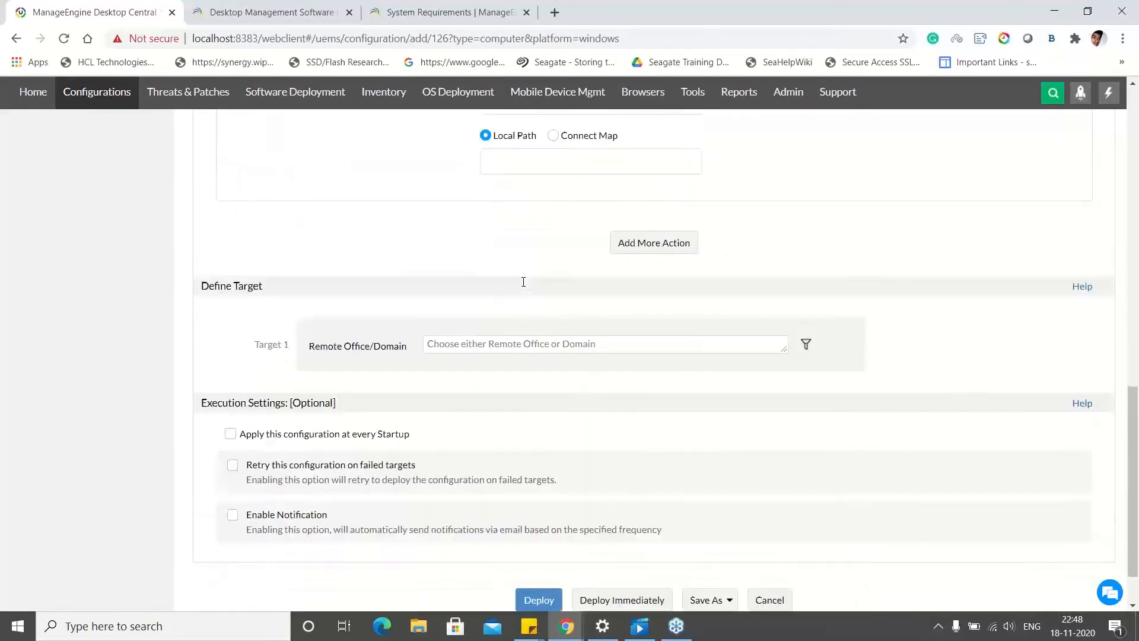
click(507, 282)
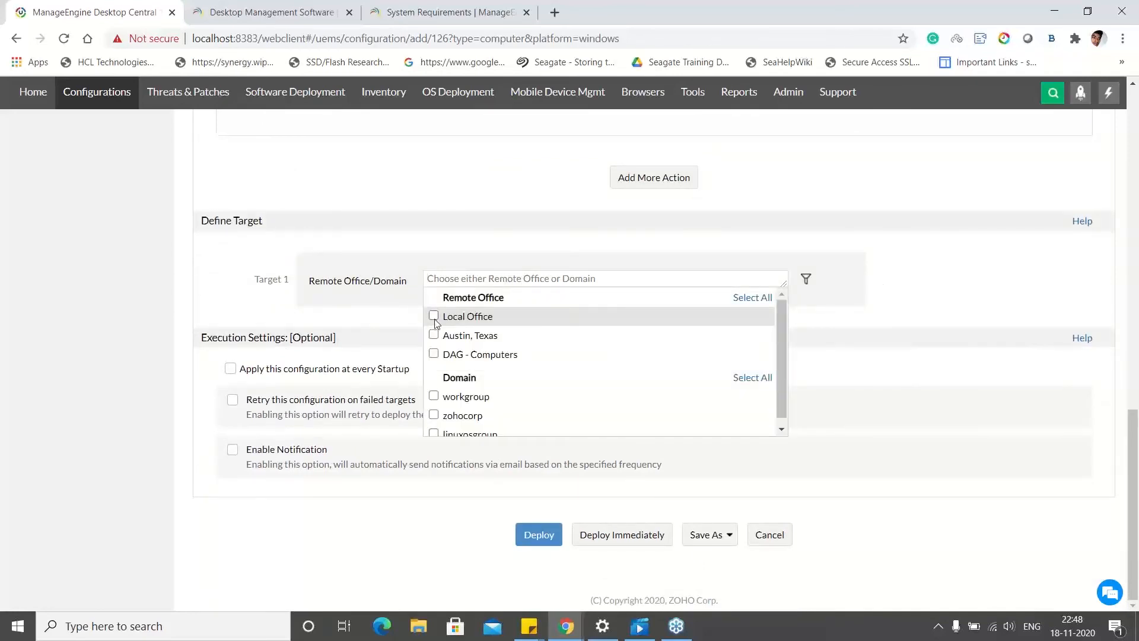
scroll(435, 324, down, 1)
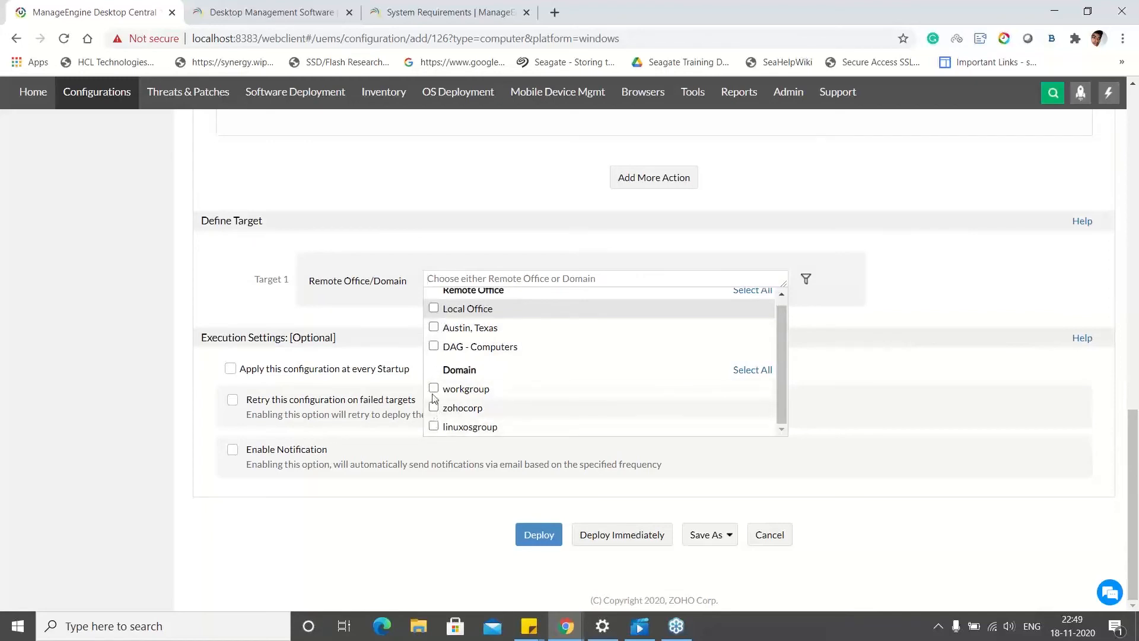
click(434, 394)
click(805, 279)
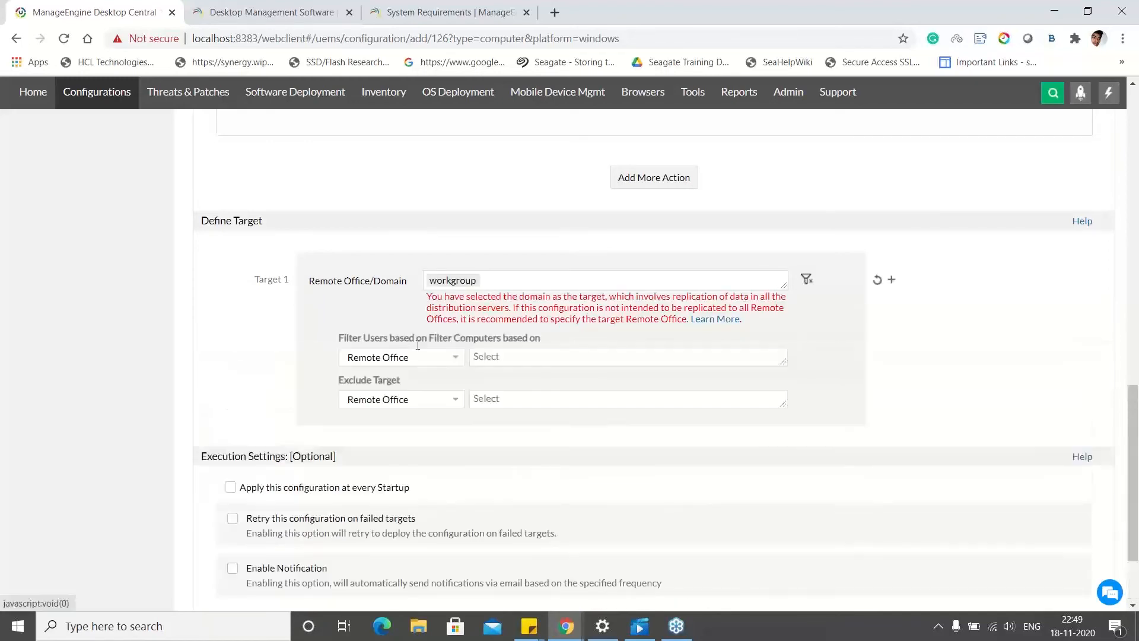
click(391, 358)
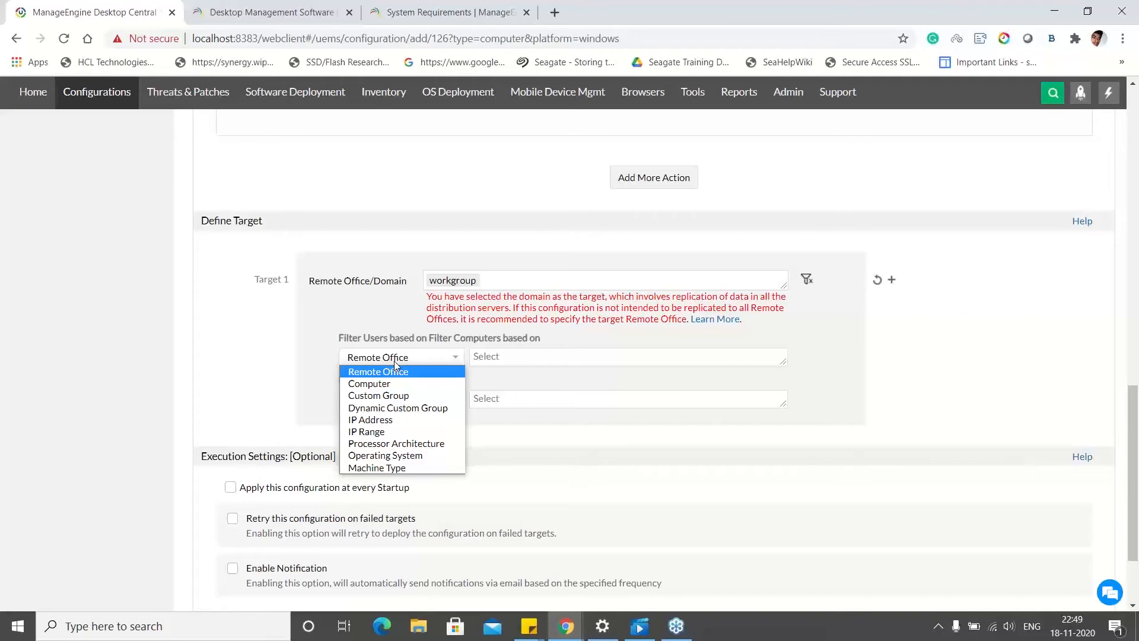
click(374, 383)
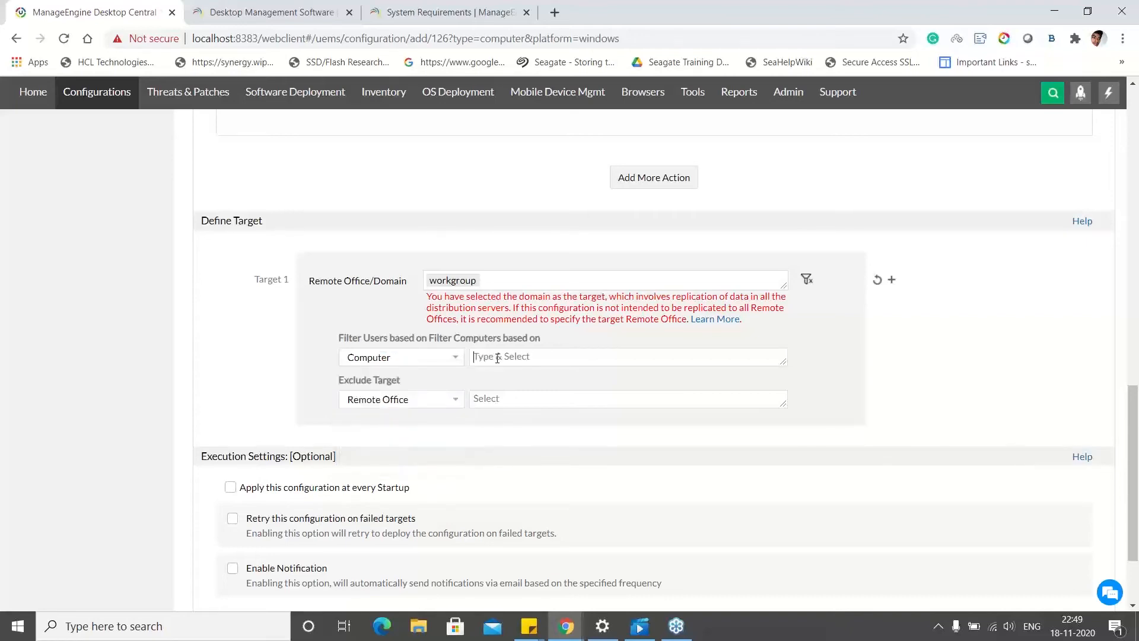
scroll(497, 358, down, 2)
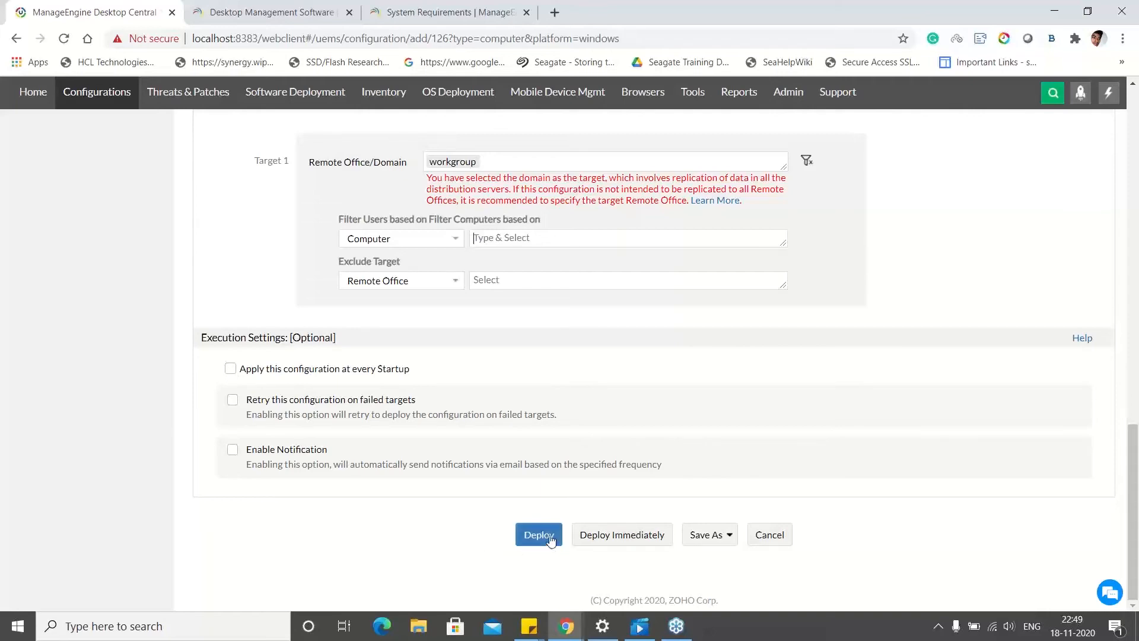
scroll(521, 438, up, 10)
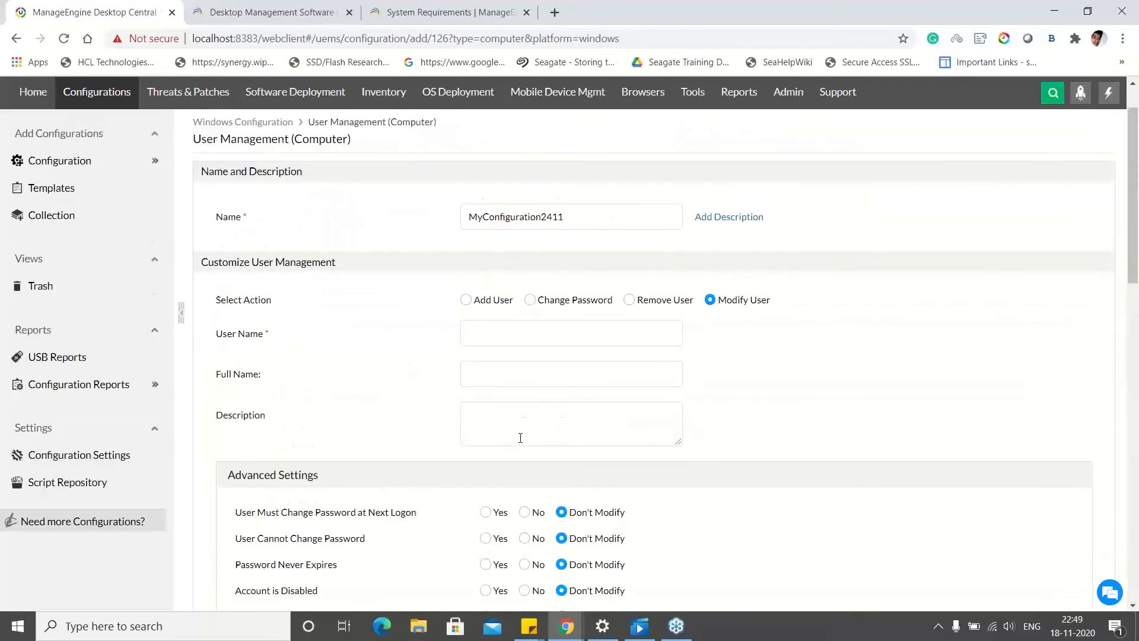
click(120, 108)
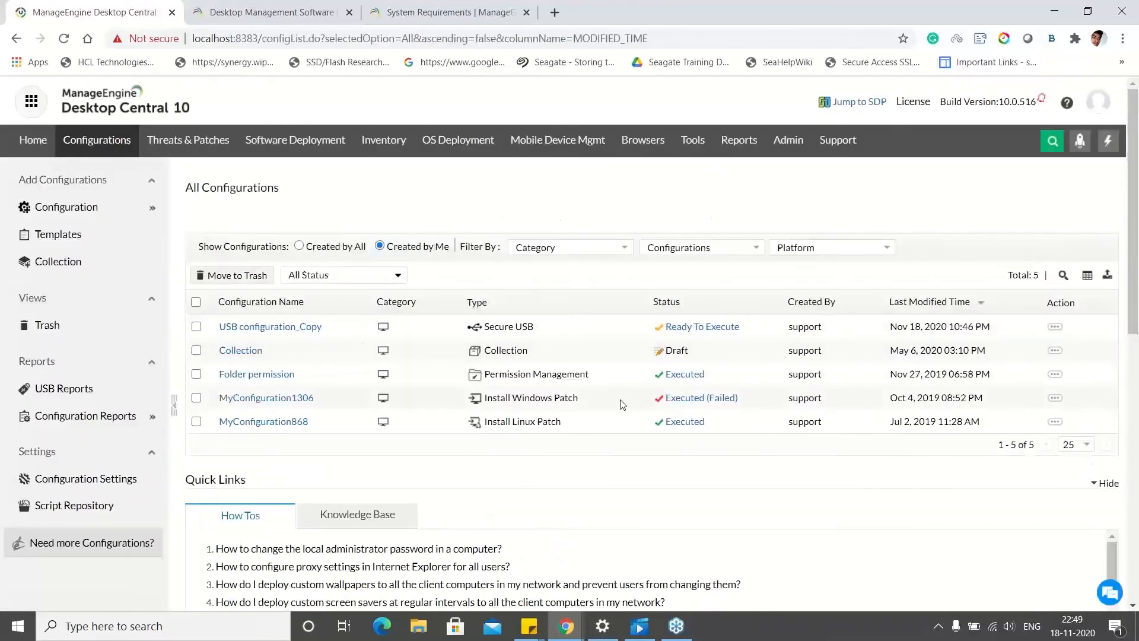
Step: Advance the presentation to the "Baseline configurations as Collections" slide and return to Desktop Central in Chrome
key(alt+Tab)
key(alt+Tab)
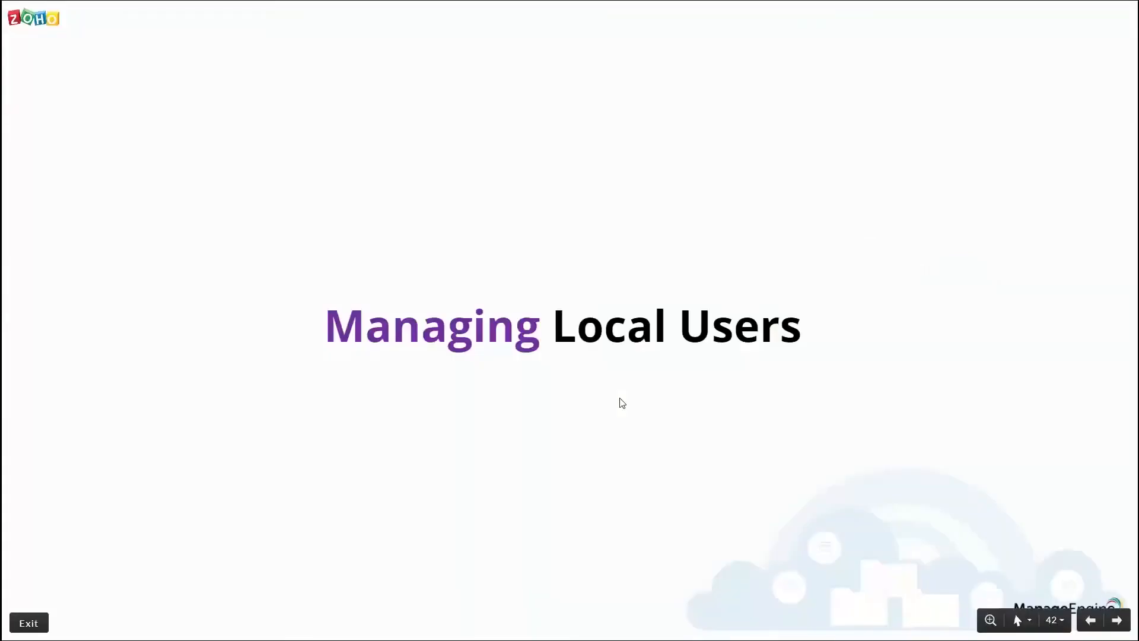
key(Right)
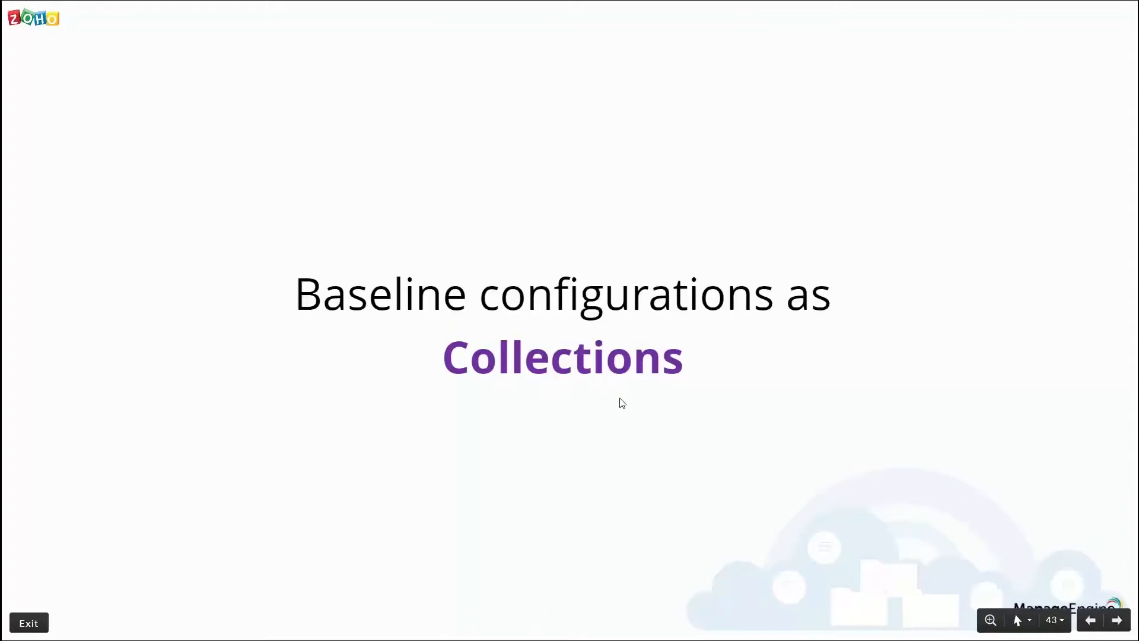
key(alt+Tab)
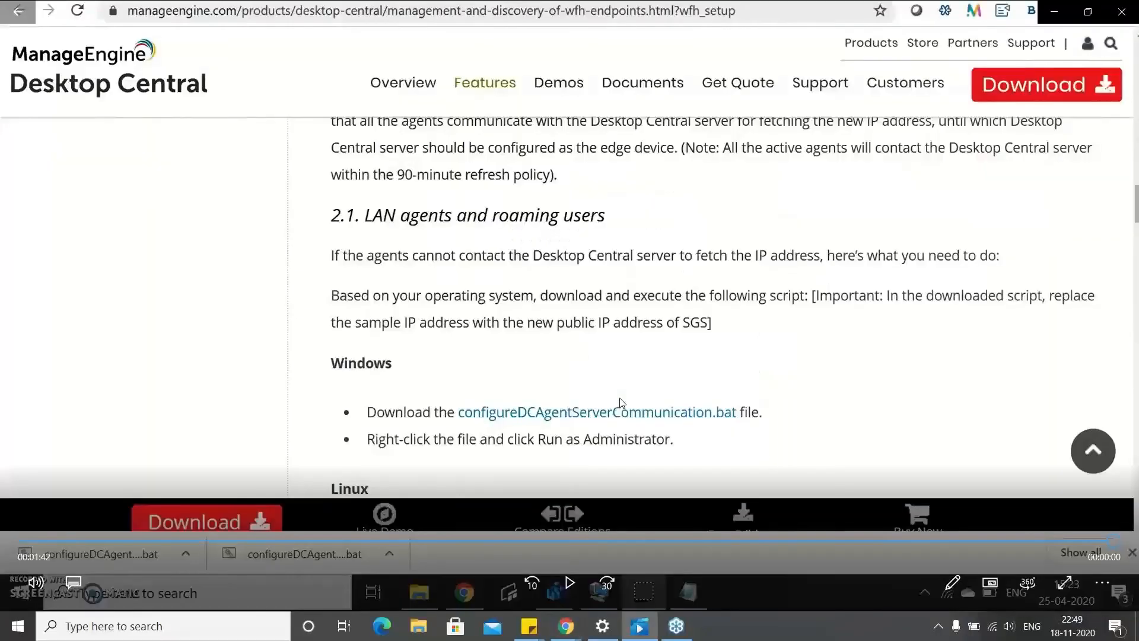
key(alt+Tab)
key(alt+Tab)
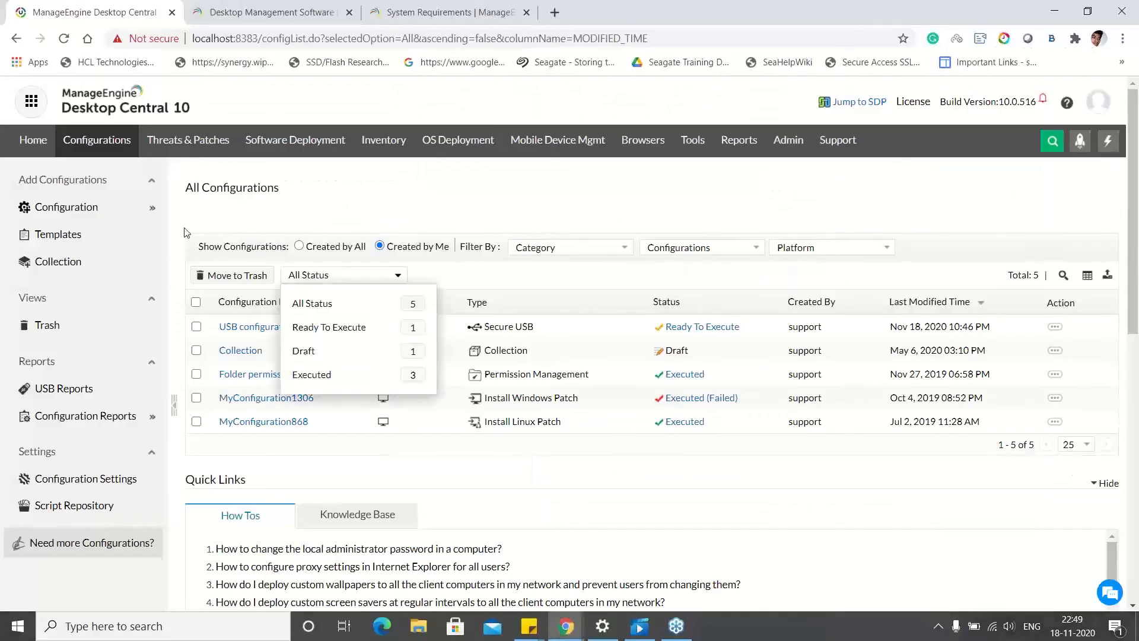
Step: Start a new collection of the computer type
mouse_move(138, 210)
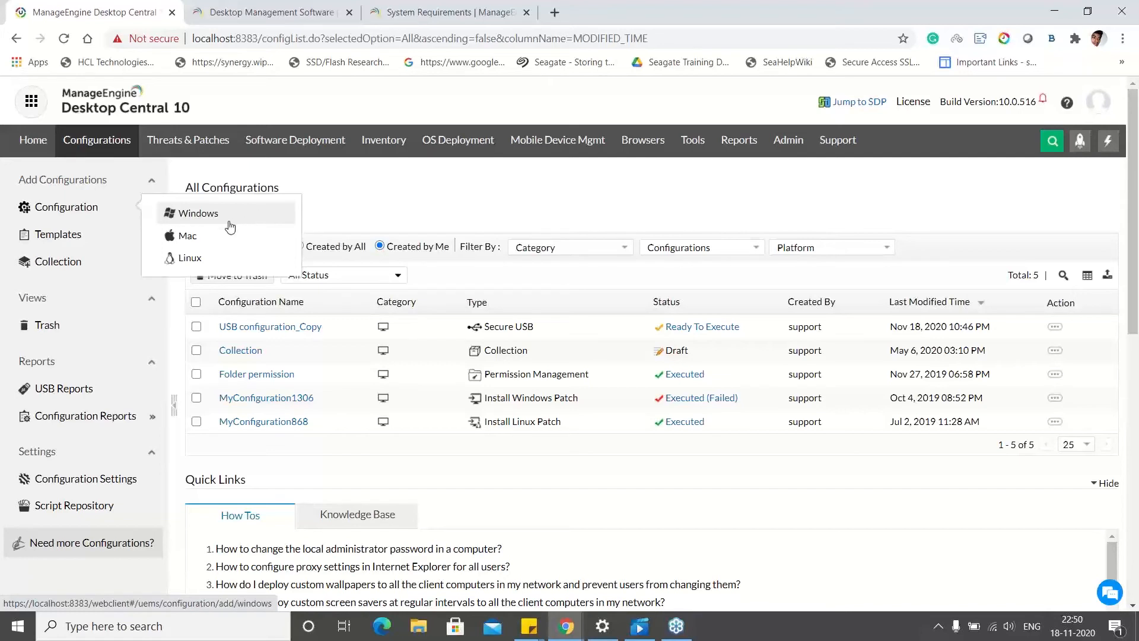
click(77, 268)
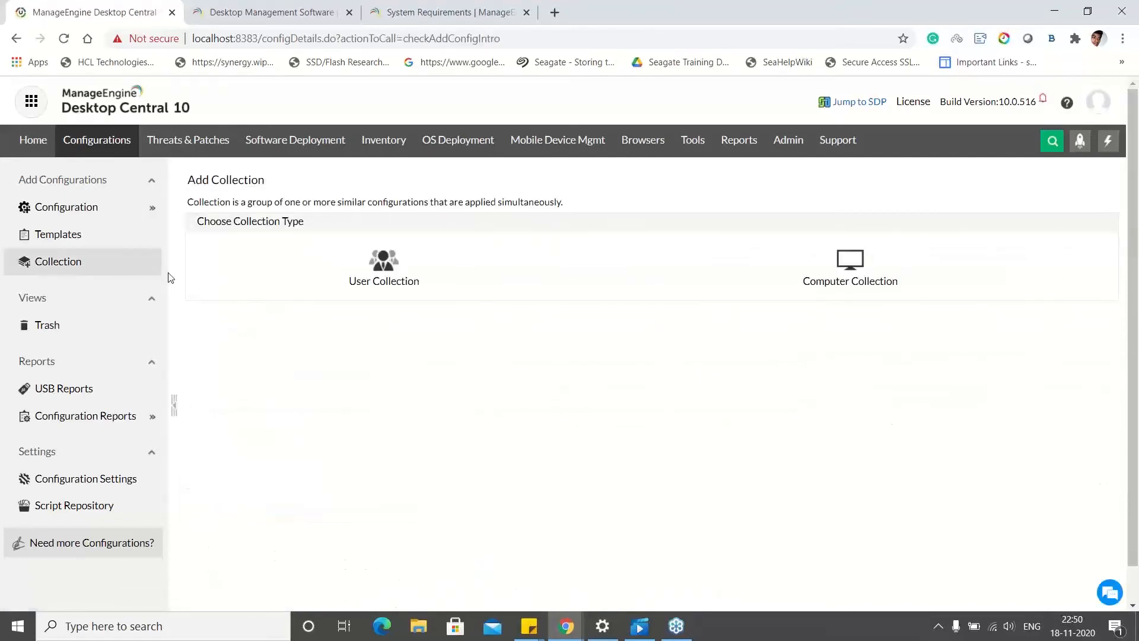
click(830, 282)
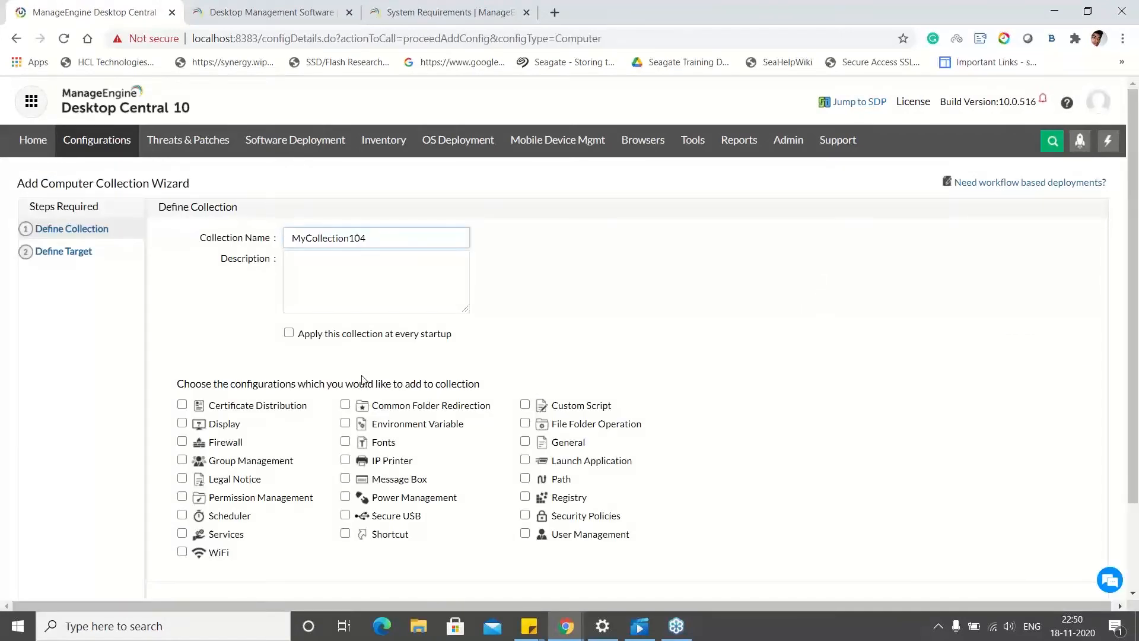
Step: Include the Display, Firewall, Legal Notice and Secure USB configurations in the new computer collection
scroll(362, 375, down, 1)
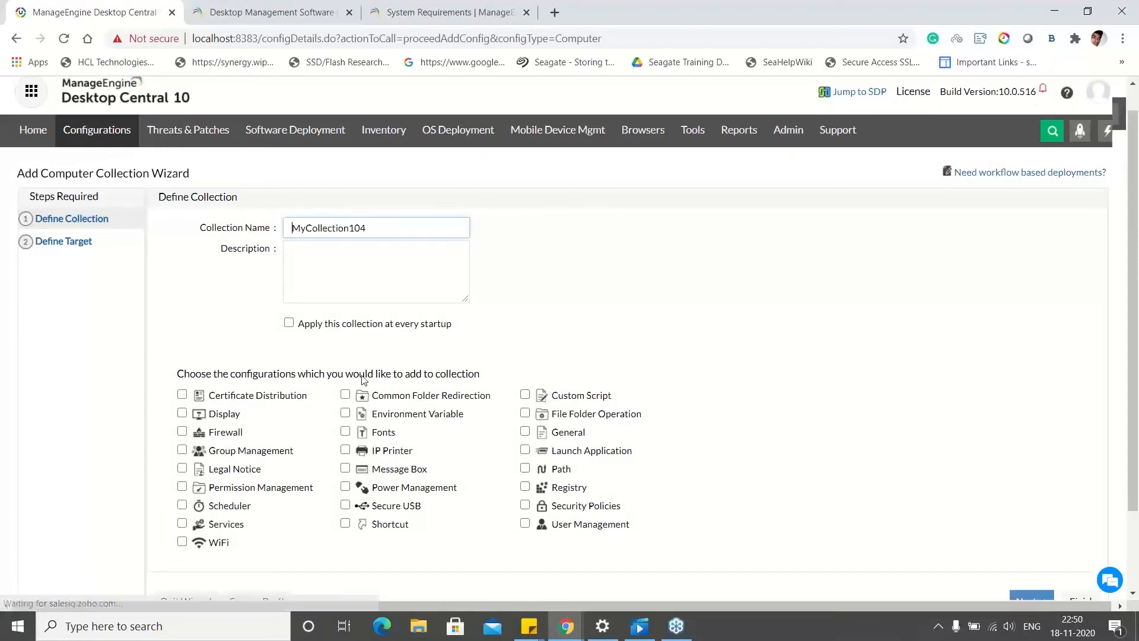
click(183, 423)
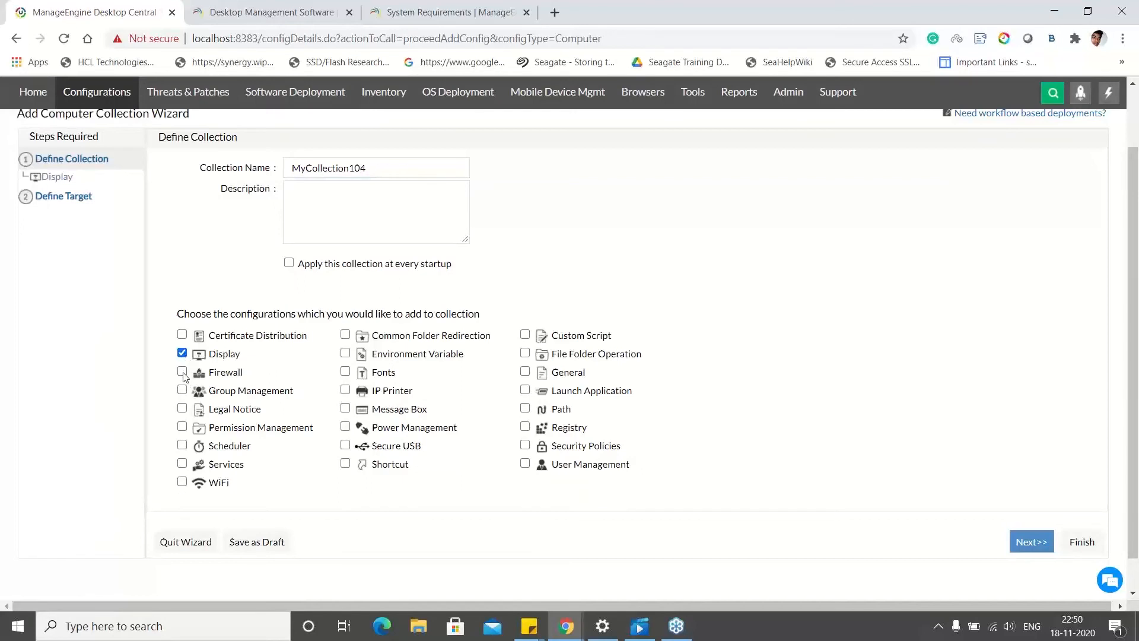
click(182, 373)
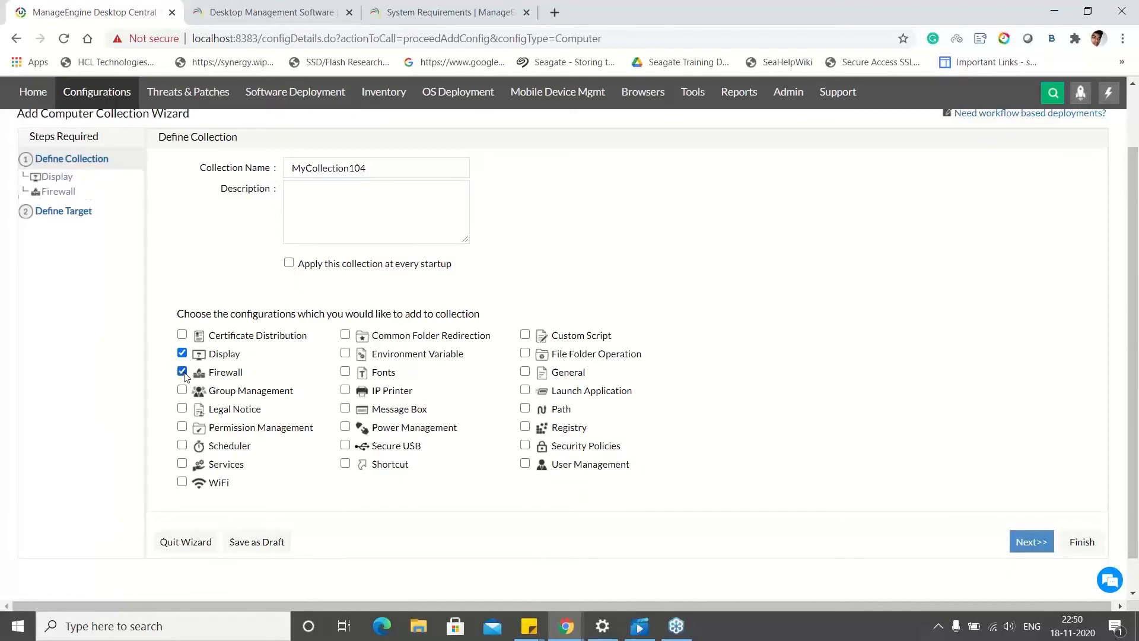
click(182, 408)
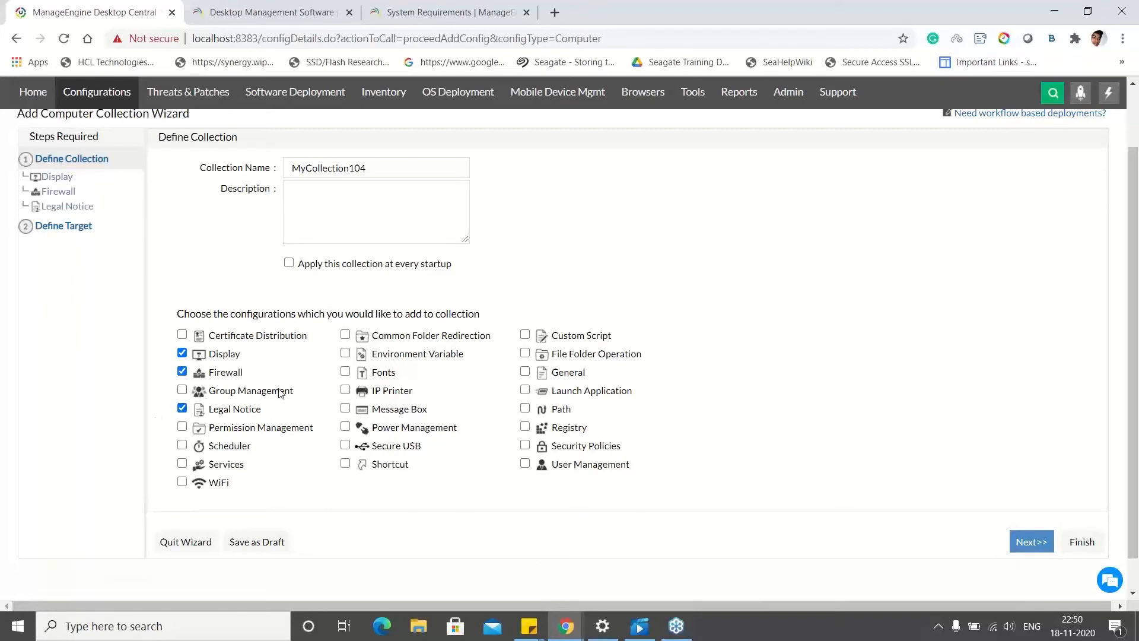
click(345, 445)
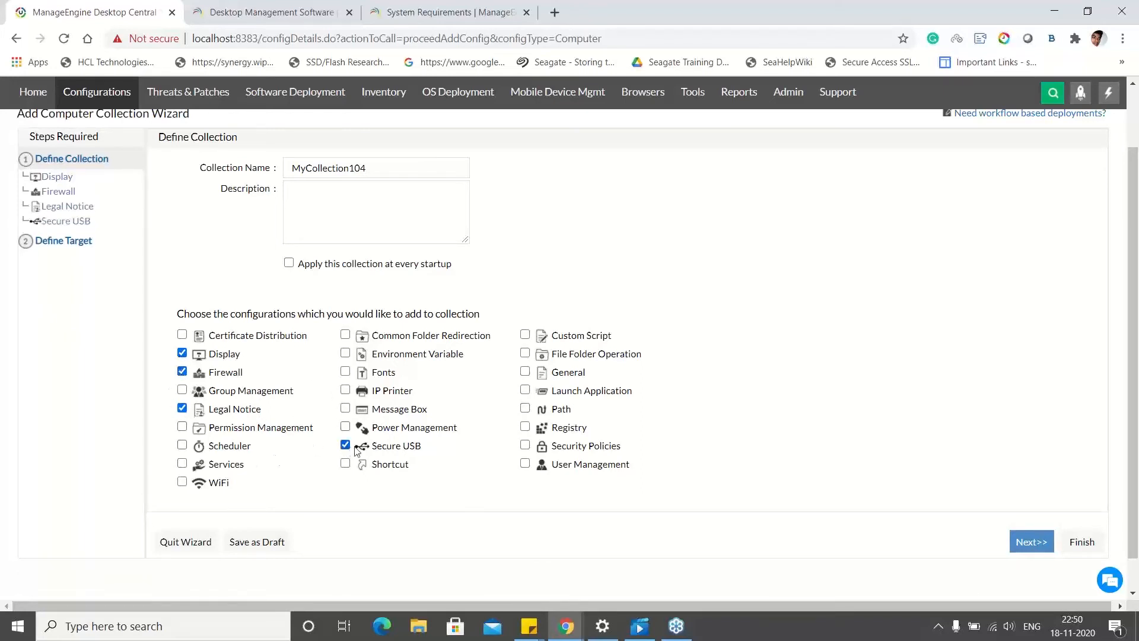
Step: Return to the list of all configurations and open the draft named Collection for modification
scroll(348, 446, up, 1)
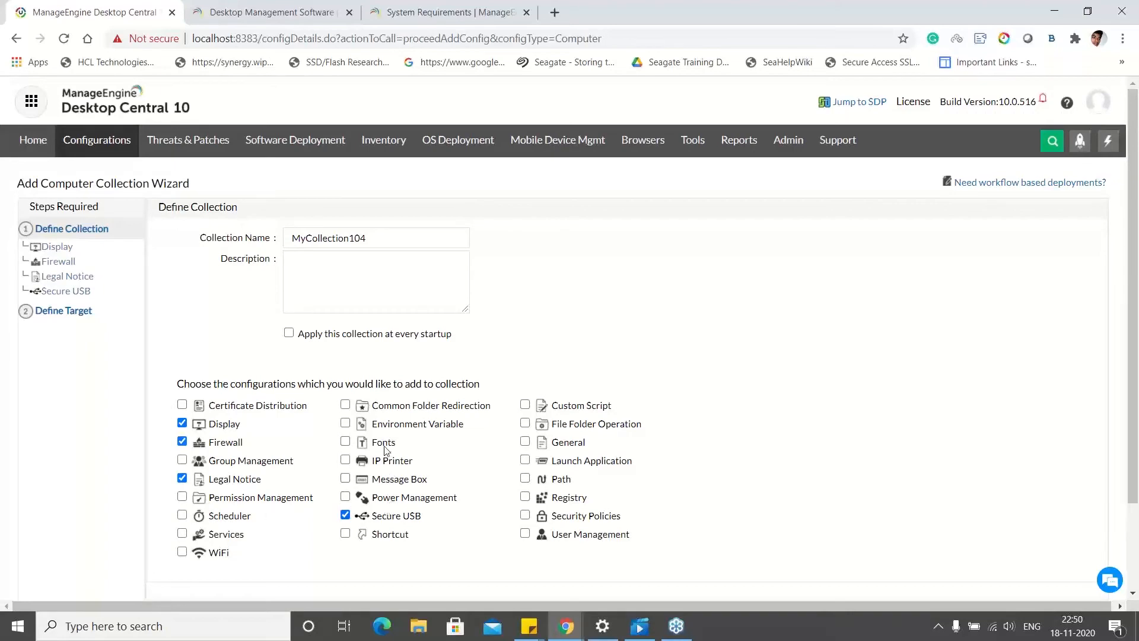
click(101, 149)
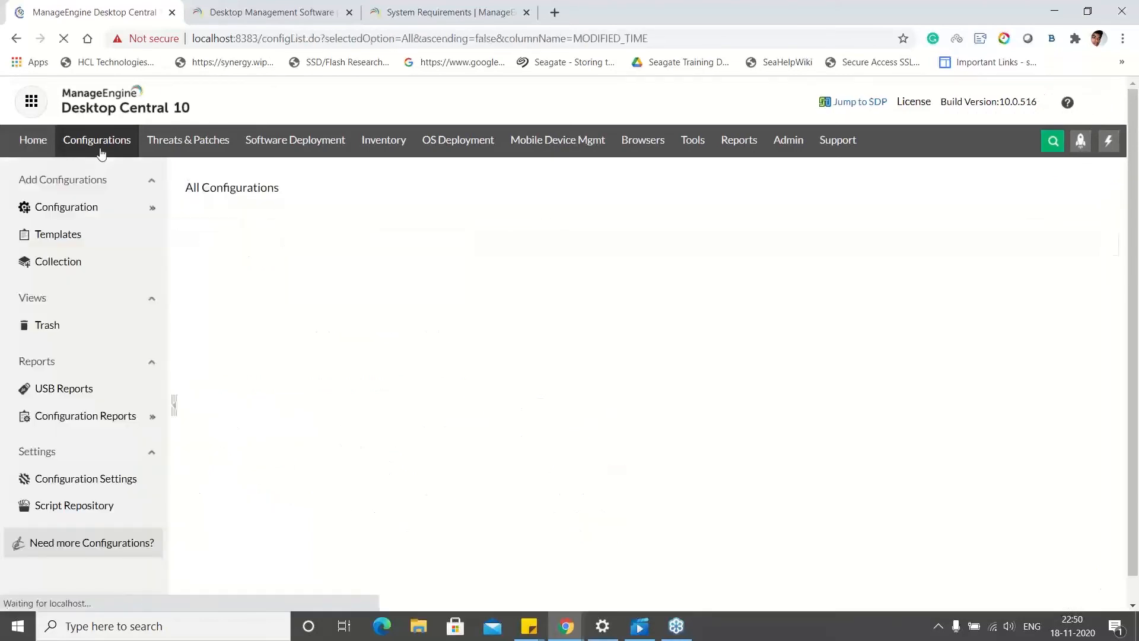
click(1055, 351)
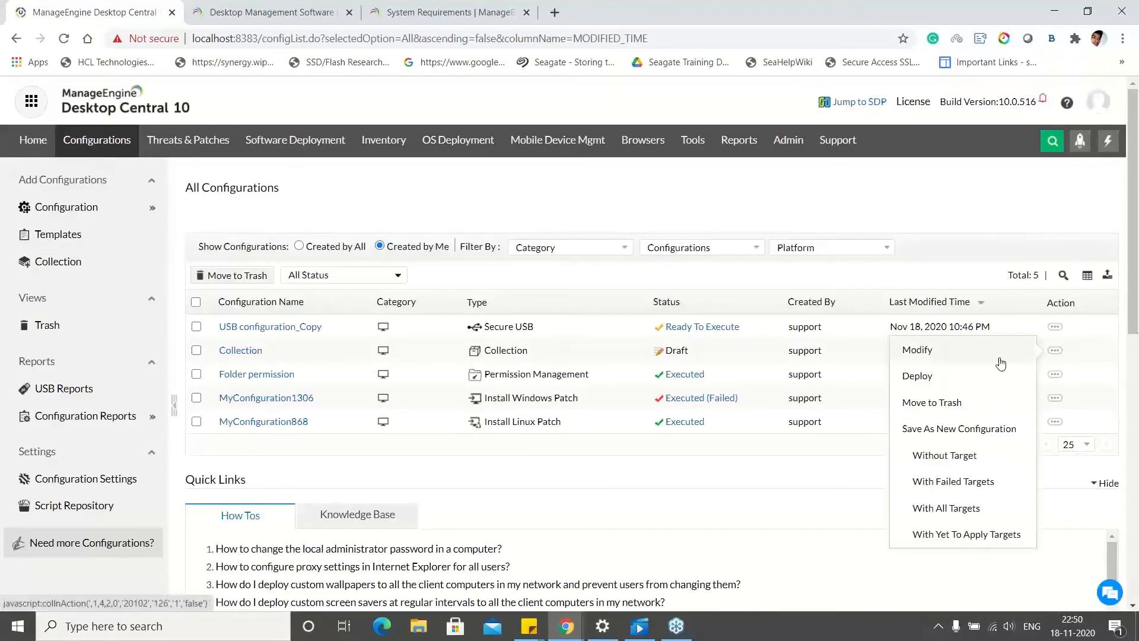
click(984, 356)
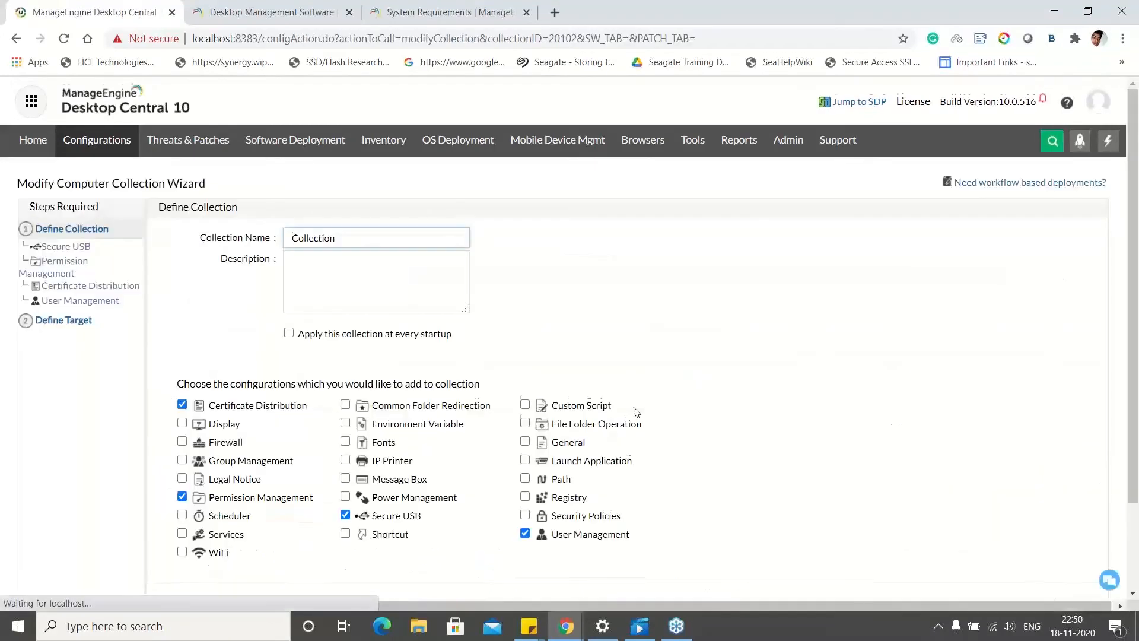
Step: Examine the collection's selected configurations, going through Secure USB, Permission Management, Certificate Distribution and User Management to the target definition
scroll(636, 412, down, 3)
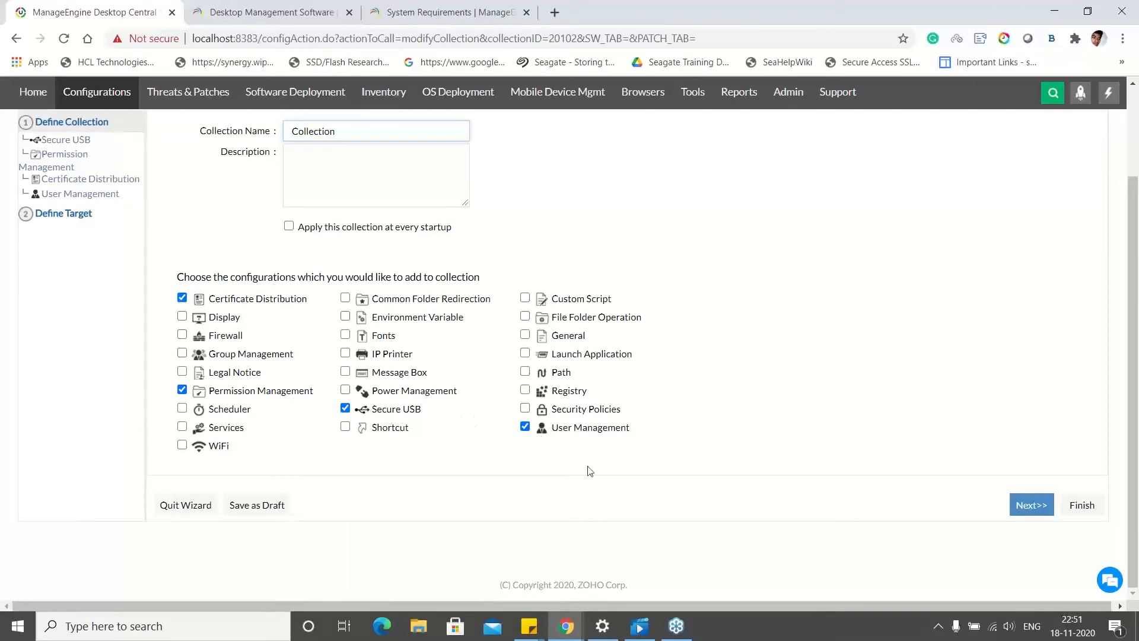
click(1039, 514)
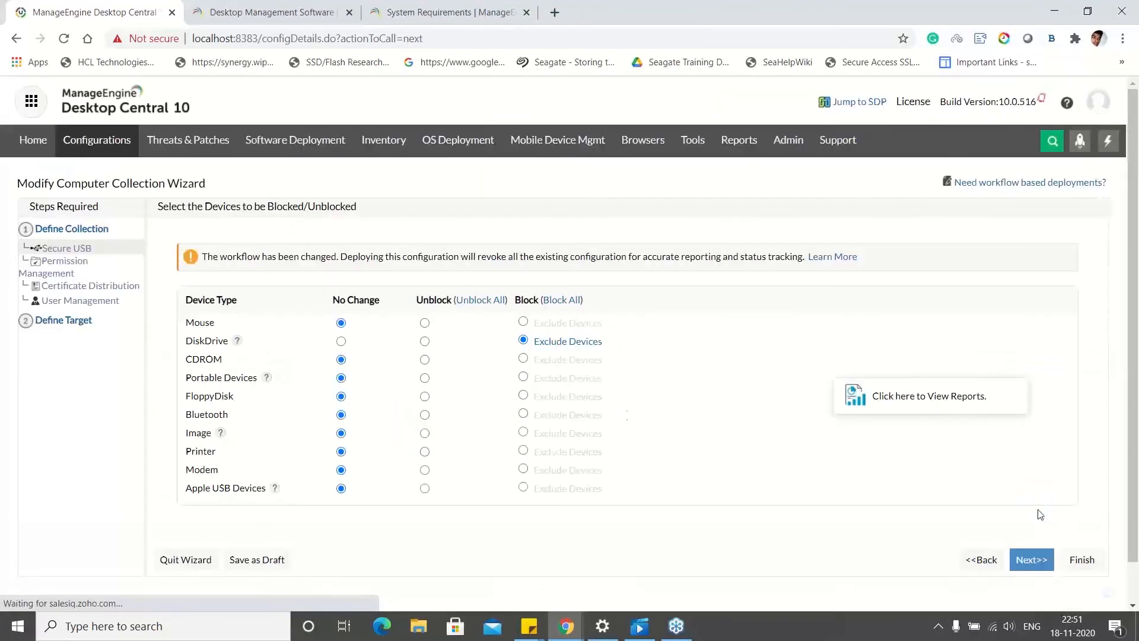
scroll(538, 334, down, 1)
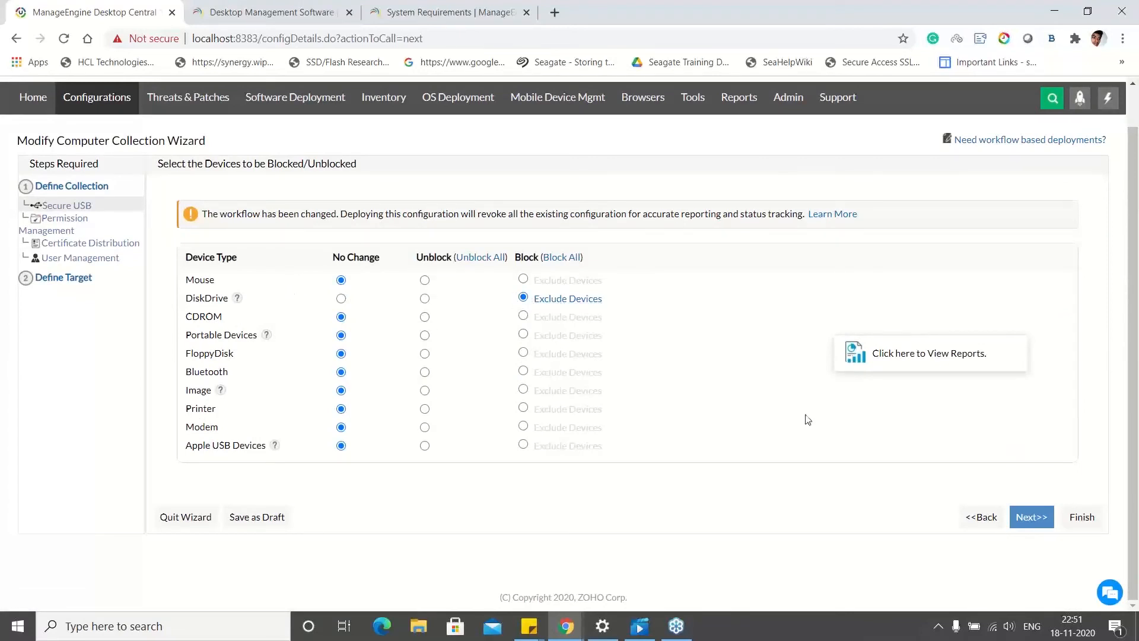
click(1028, 521)
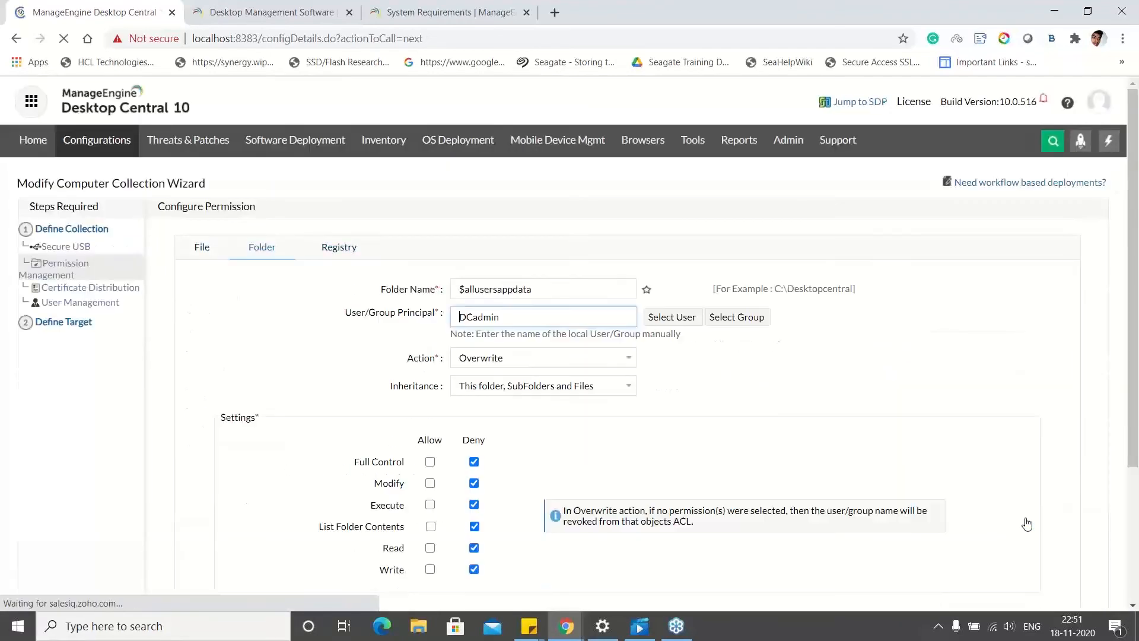
scroll(636, 361, down, 3)
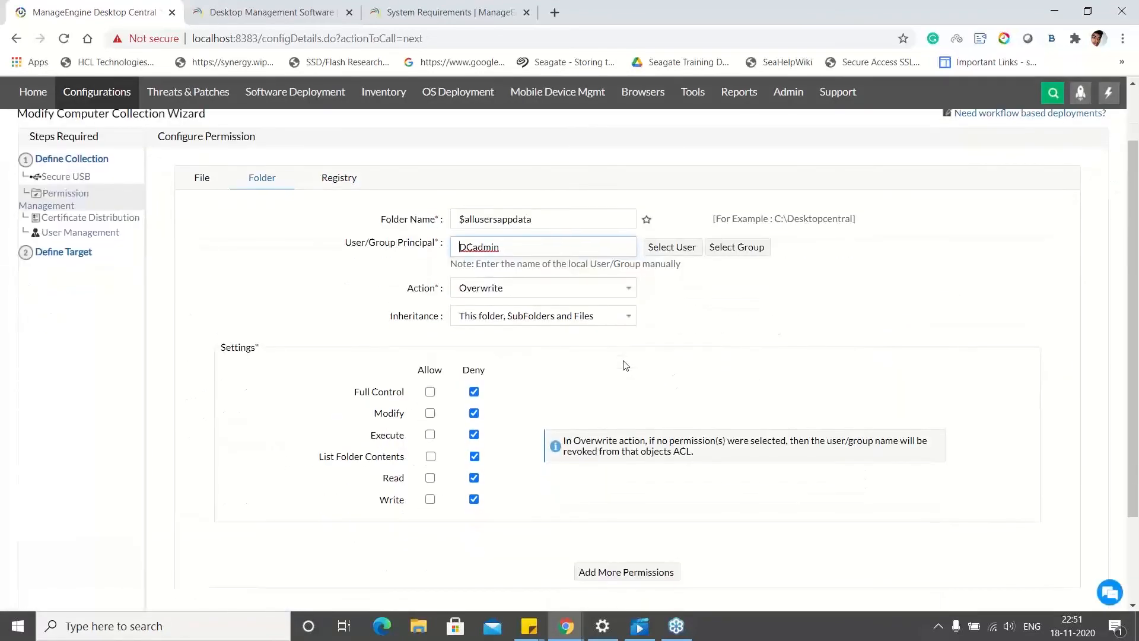
scroll(533, 341, up, 3)
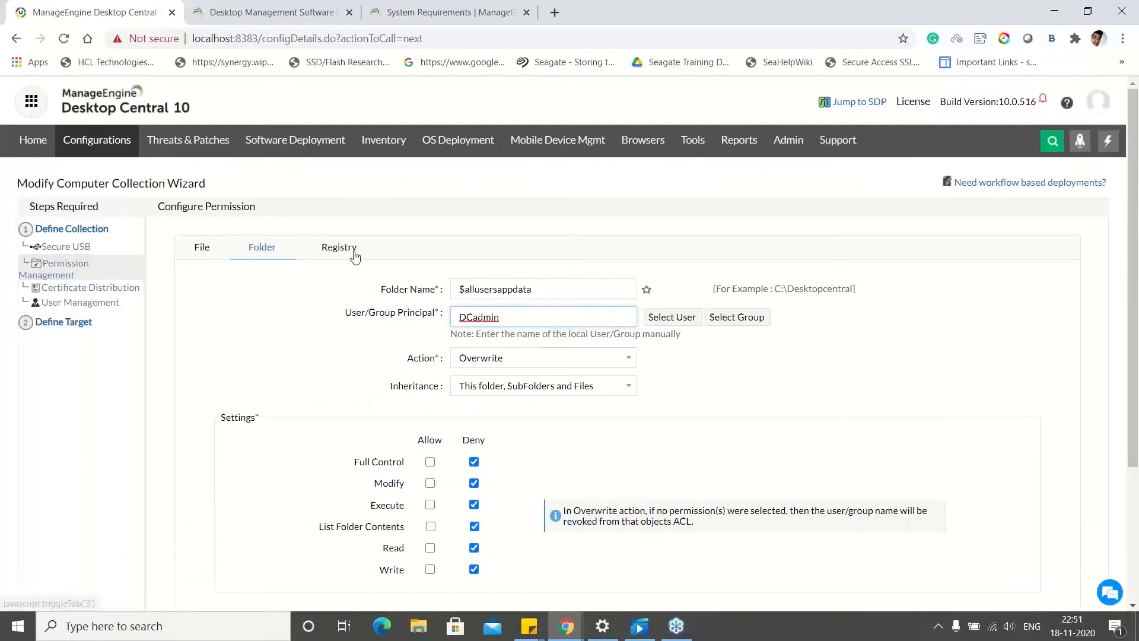
scroll(1007, 570, down, 3)
click(1015, 565)
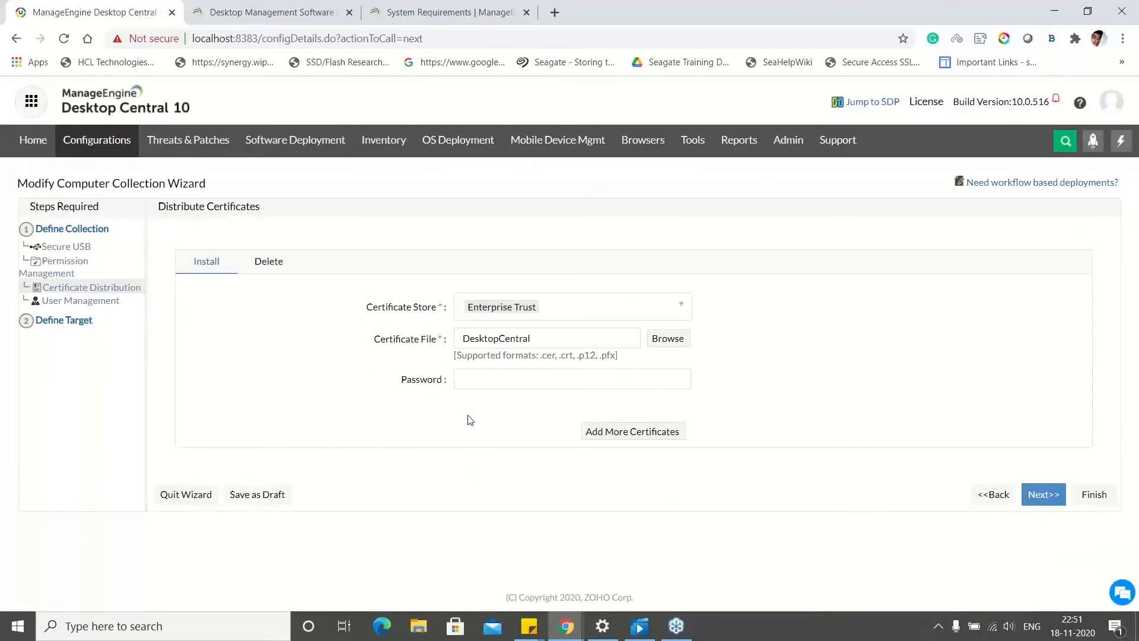
click(1057, 500)
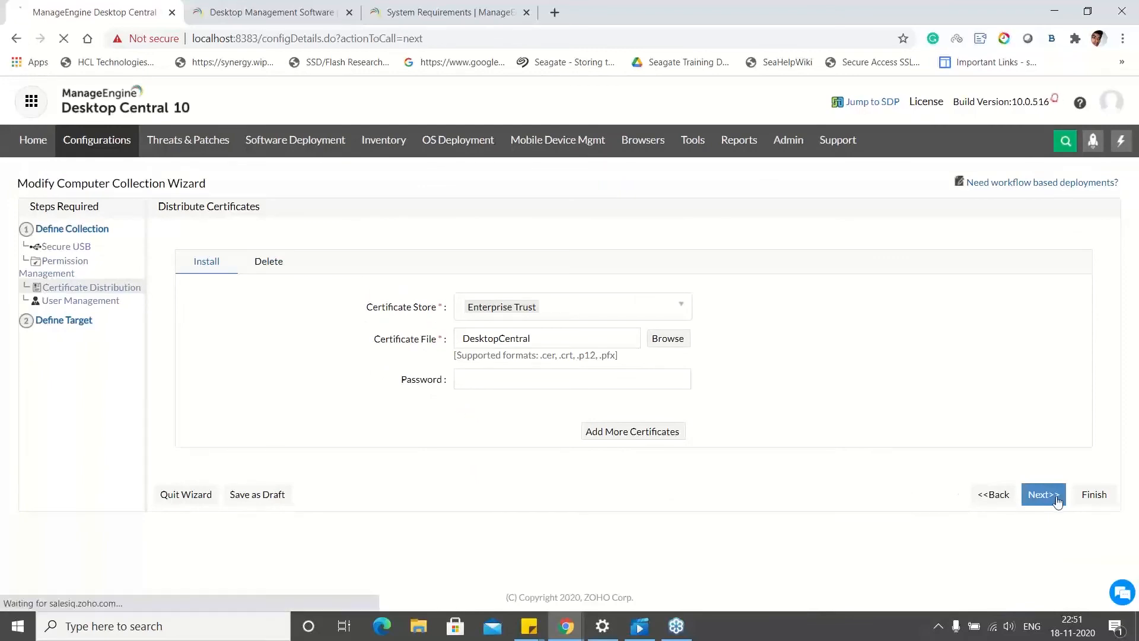
scroll(968, 511, down, 6)
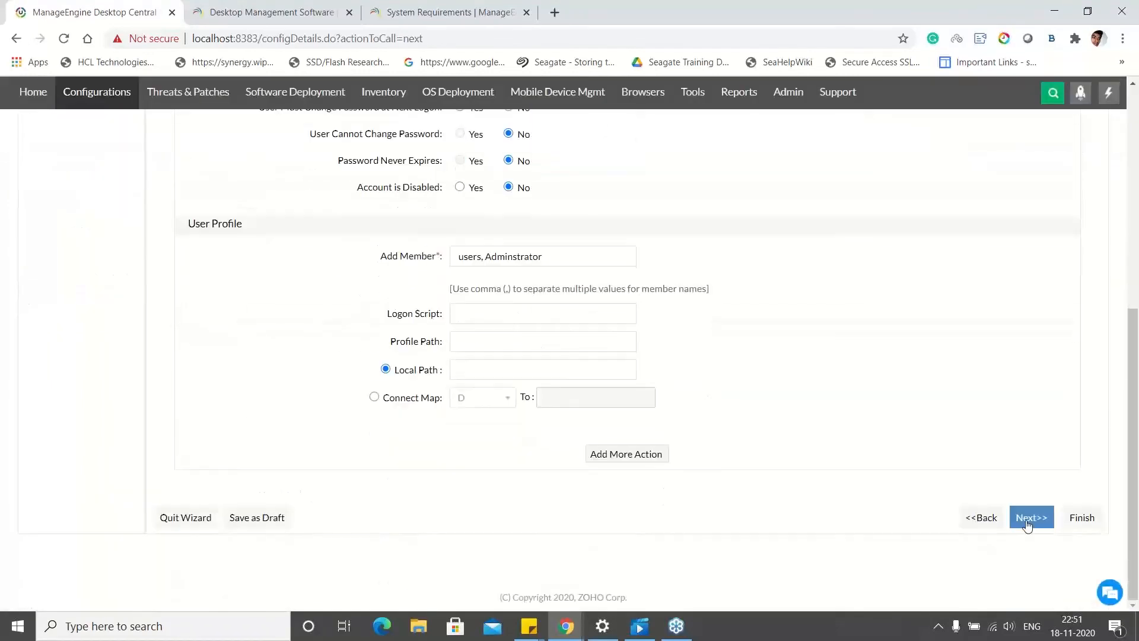
click(1026, 519)
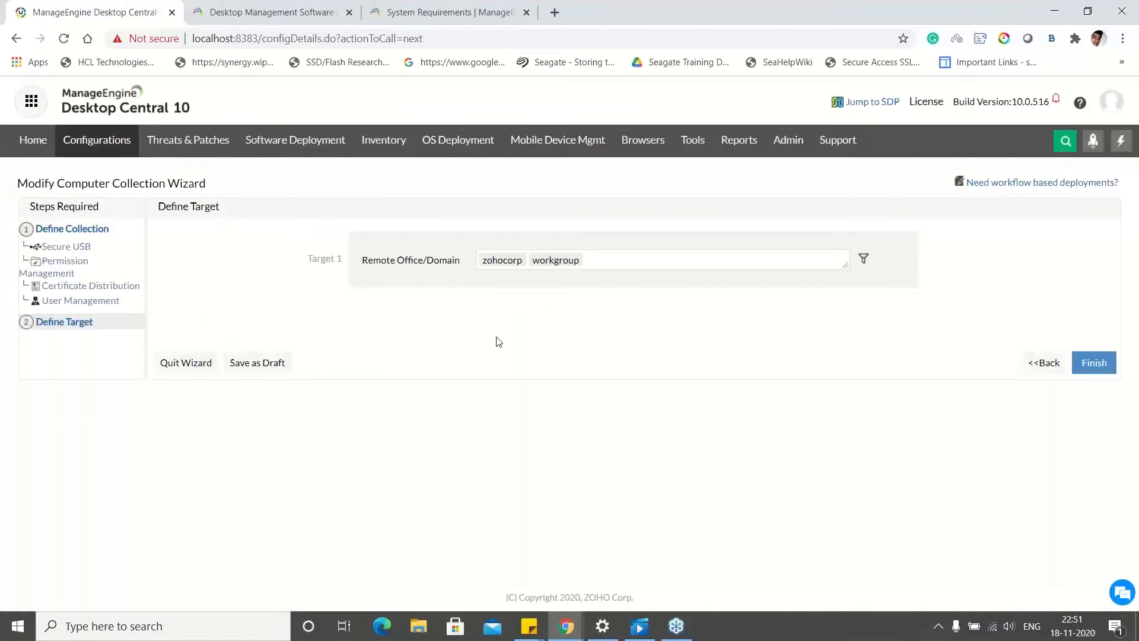
Step: Switch to the webinar presentation and advance to the slide on configuring templates to secure desktops
key(alt+Tab)
key(alt+Tab)
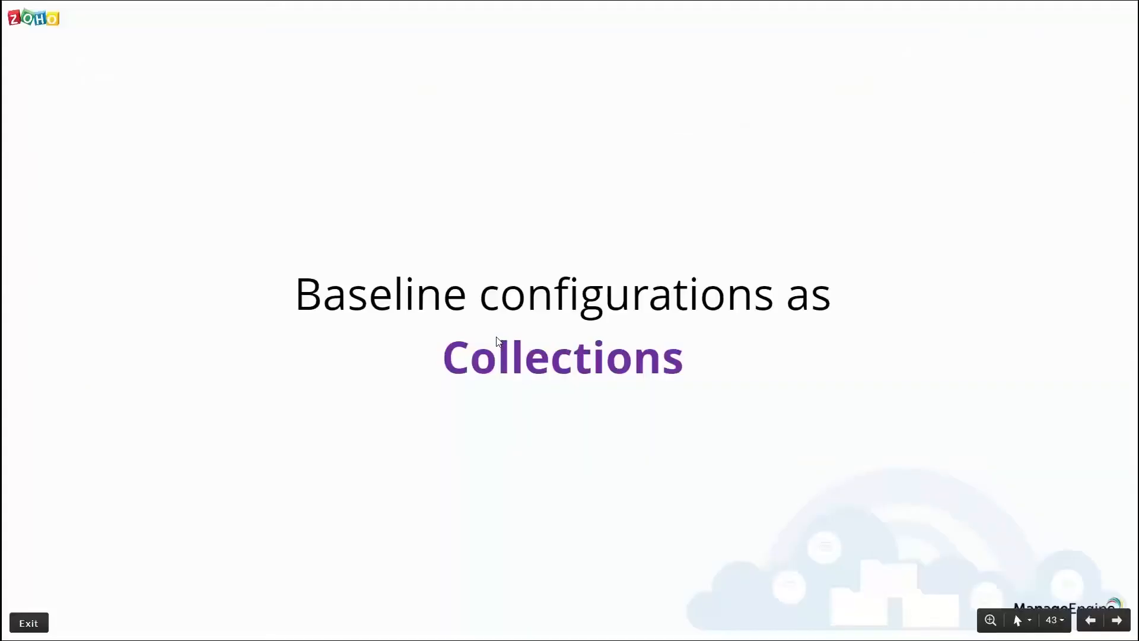
key(Right)
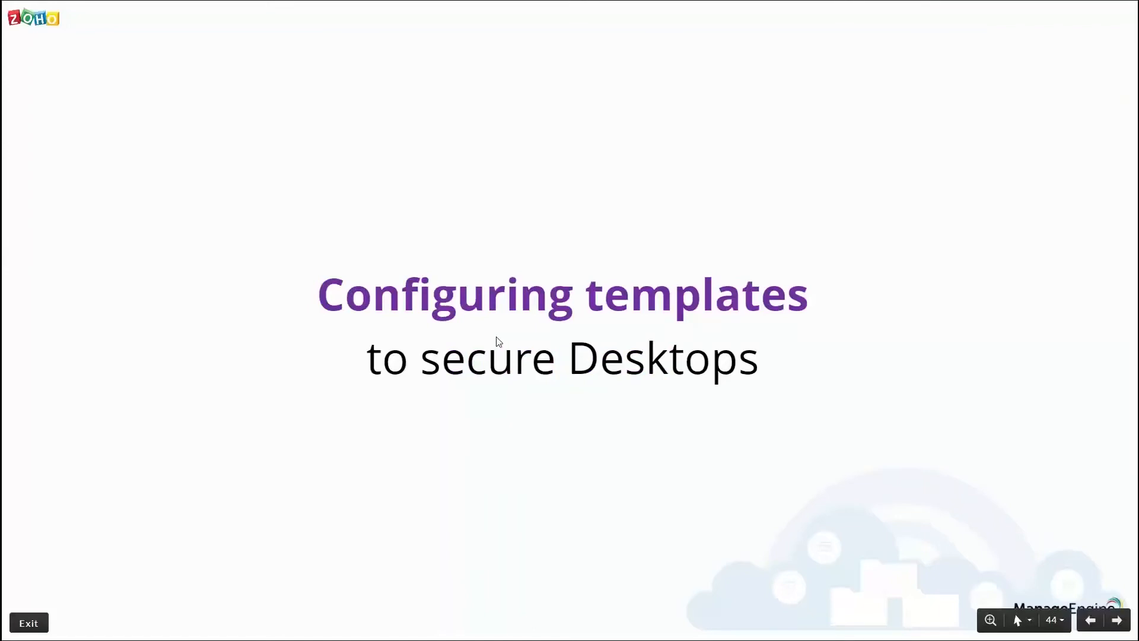
Step: Switch back to Desktop Central, compare the predefined and user-defined configuration templates, and select the user-defined template MyConfiguration1025
key(alt+Tab)
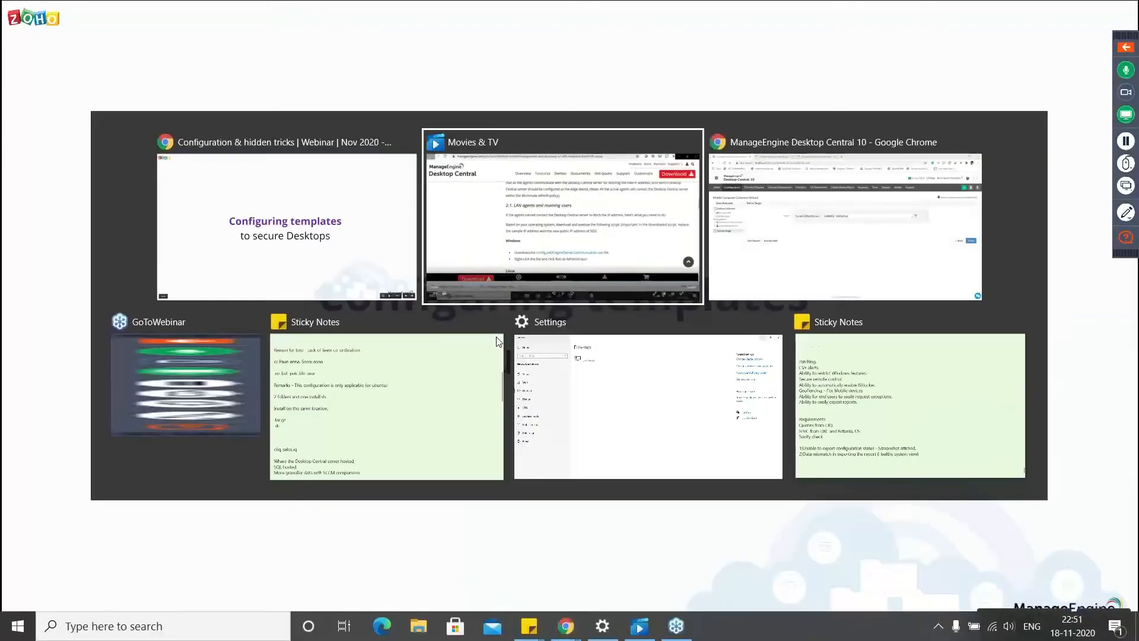
key(alt+Tab)
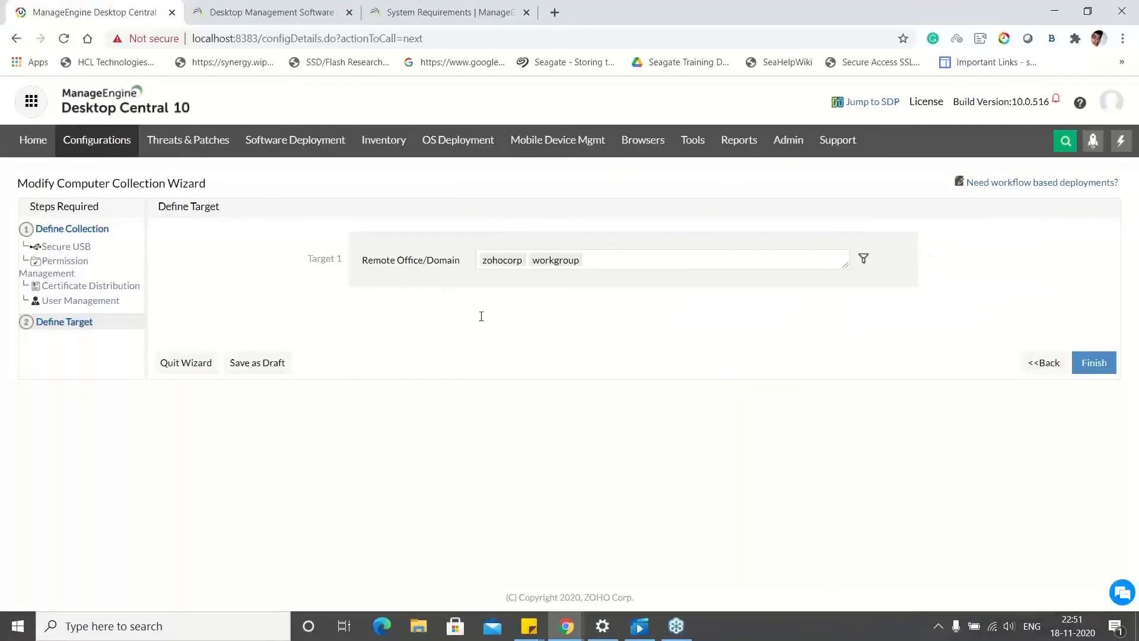
click(111, 146)
click(58, 233)
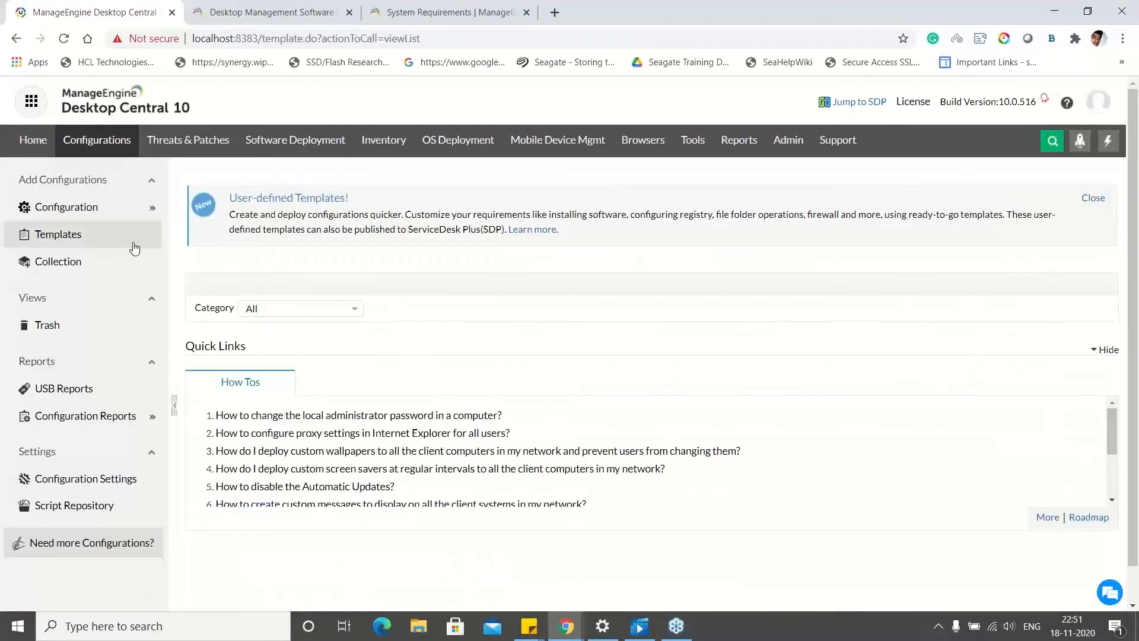
click(339, 284)
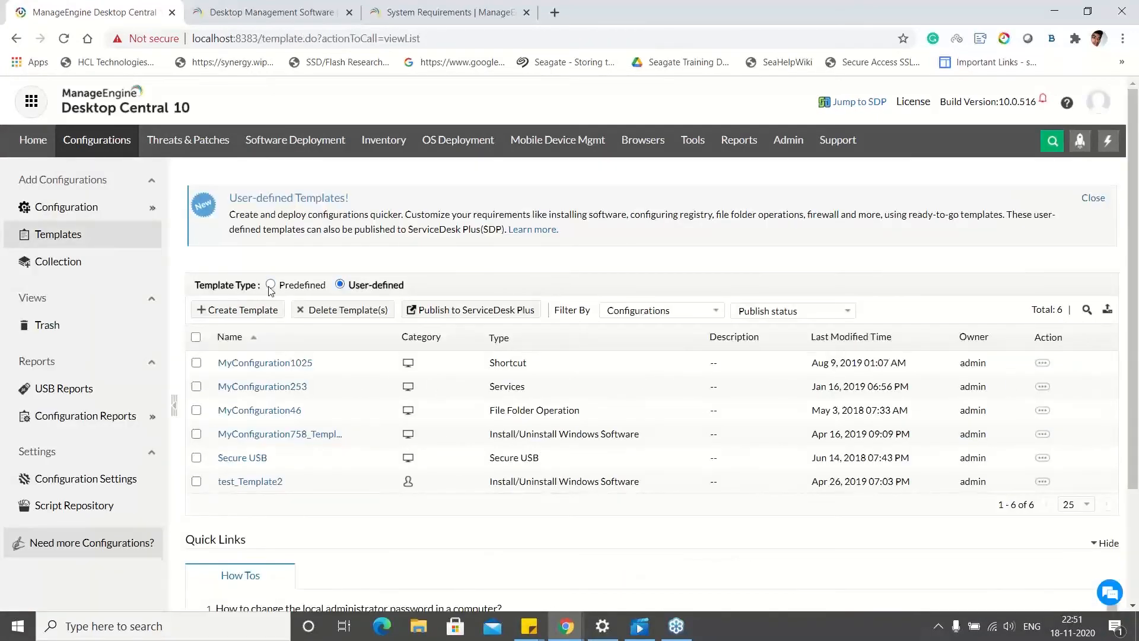
click(271, 284)
click(339, 284)
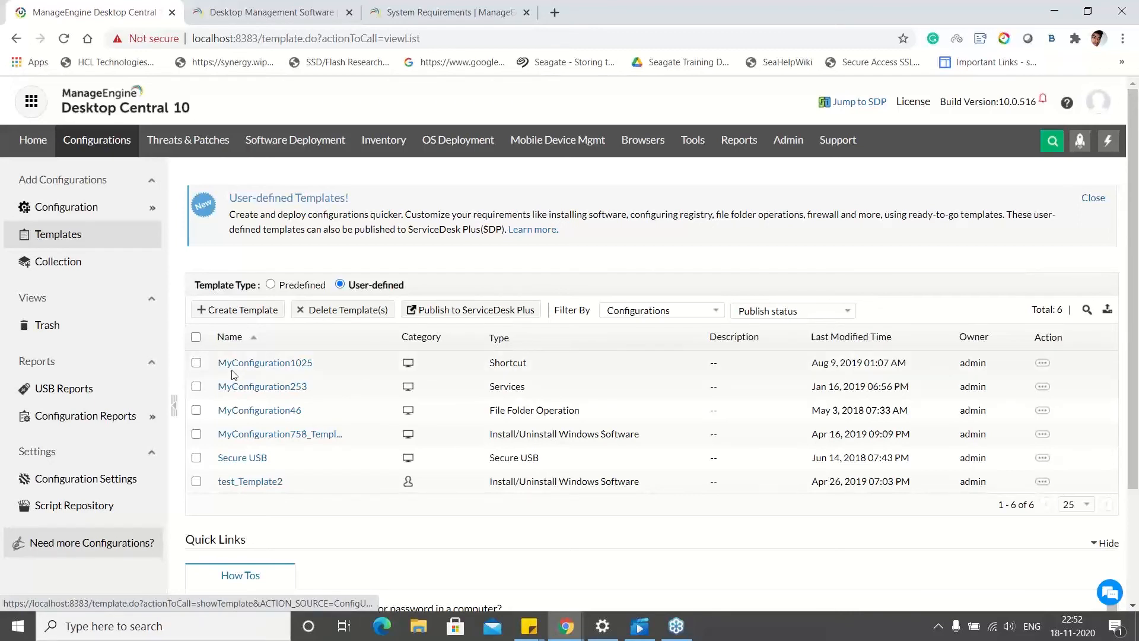
click(196, 363)
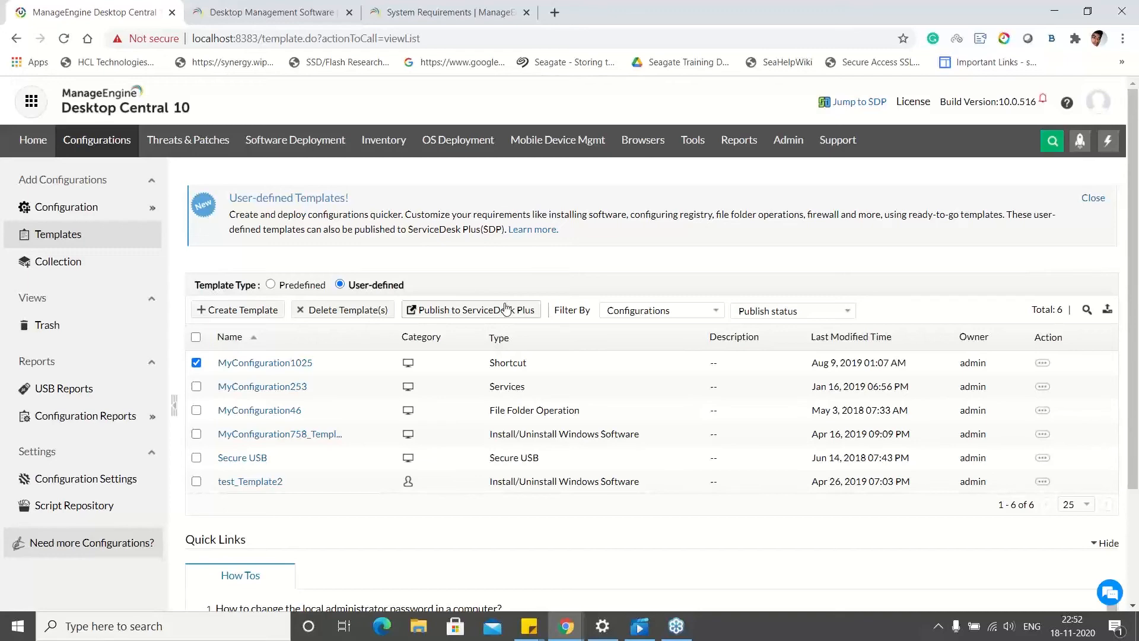
Step: Review the predefined Auto-Locking PCs template and create a configuration from it
click(270, 285)
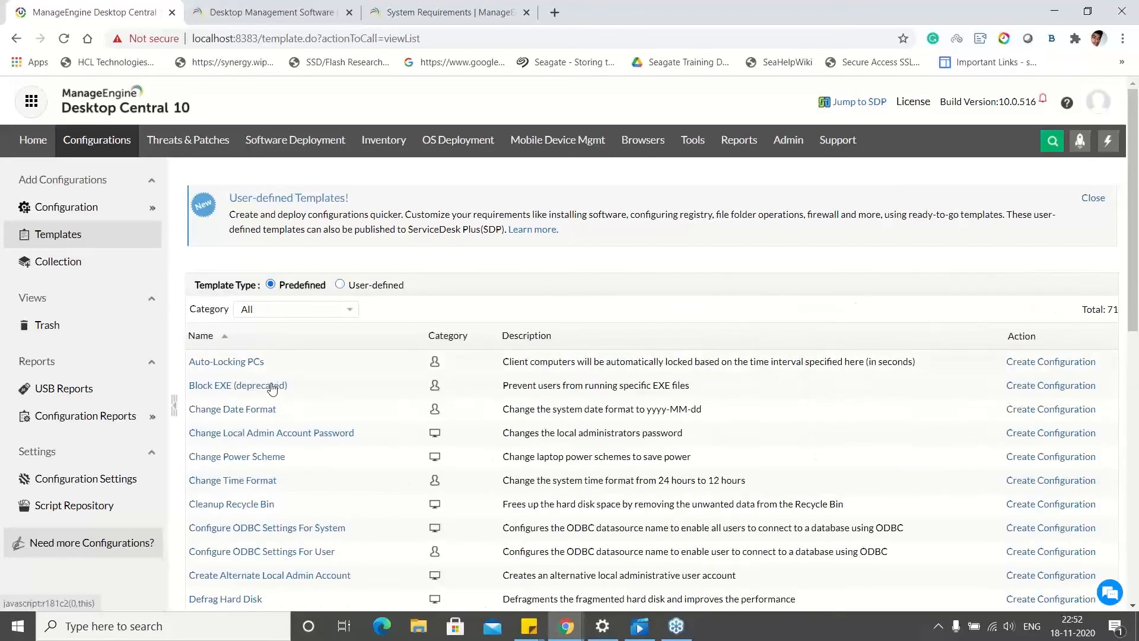
click(257, 363)
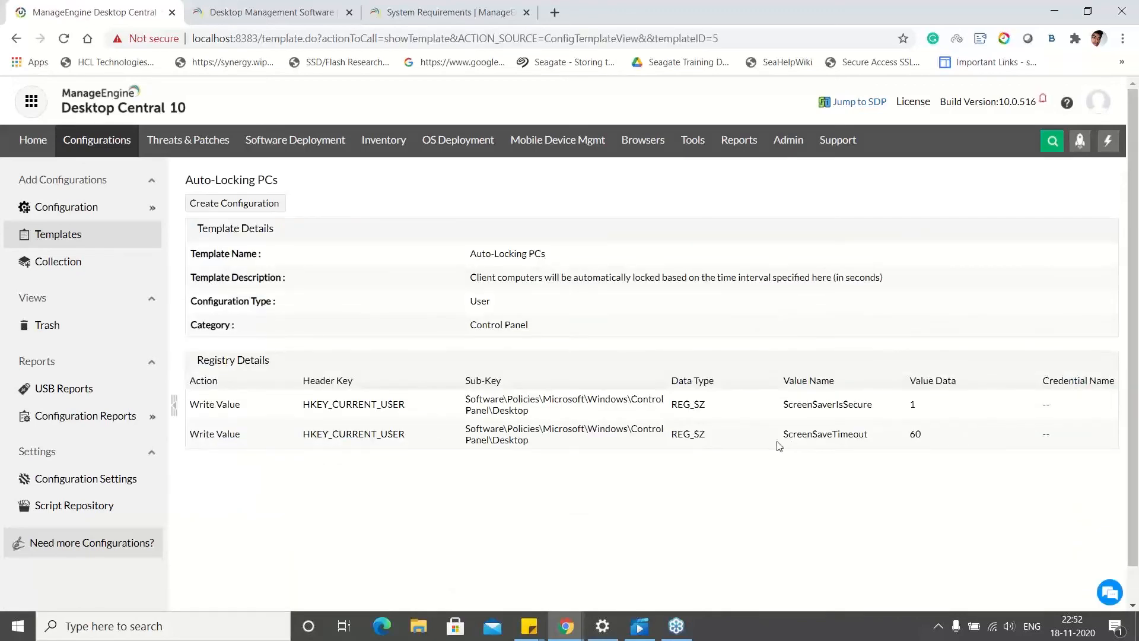
scroll(704, 431, down, 1)
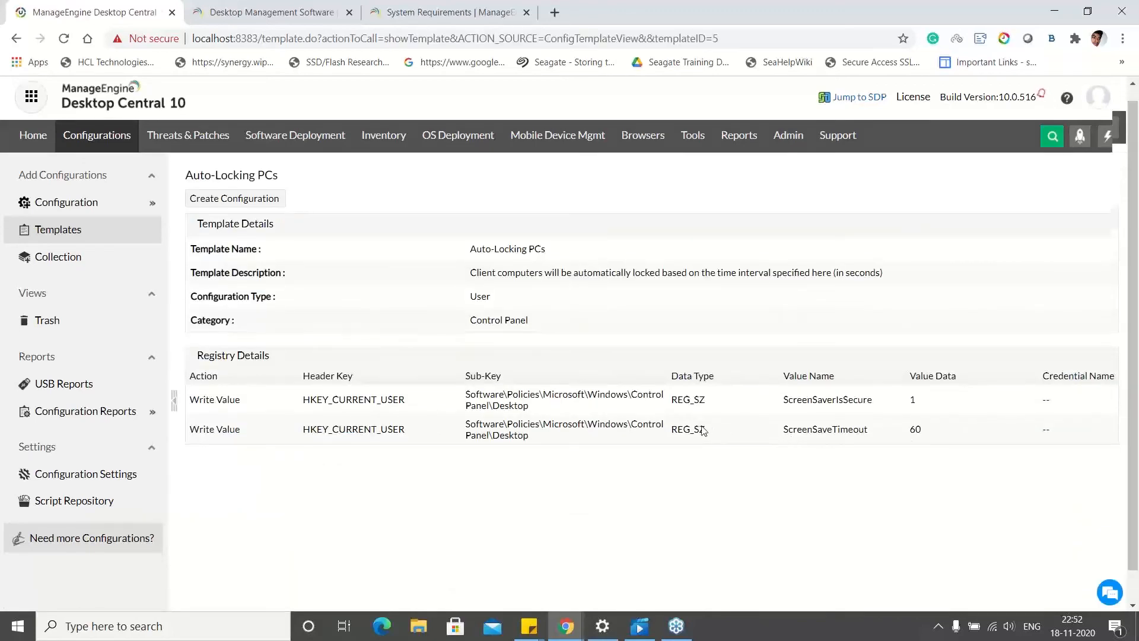
scroll(704, 430, up, 1)
click(253, 208)
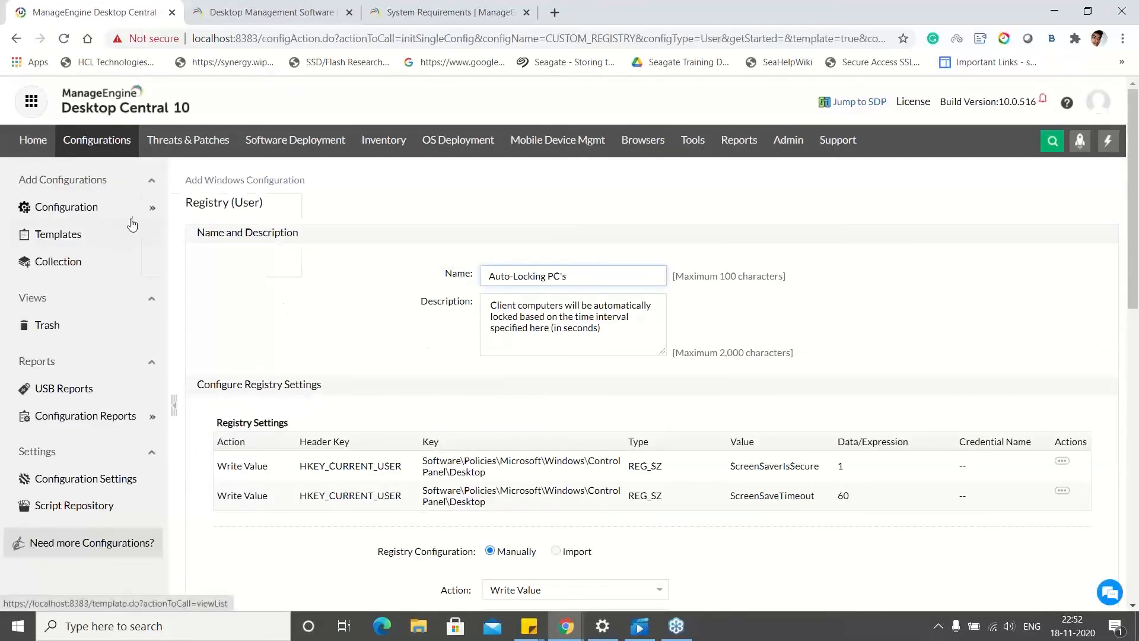
Step: Switch to the presentation, advance to the Scenarios & Solutions slide, and move on past Scenario 5
mouse_move(130, 217)
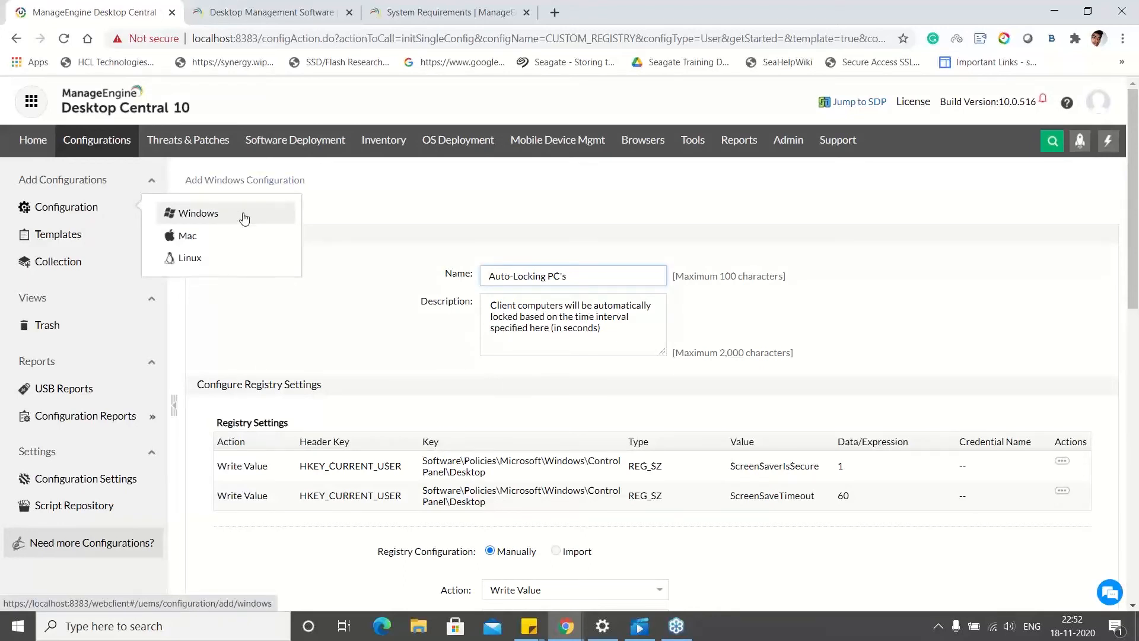
key(alt+Tab)
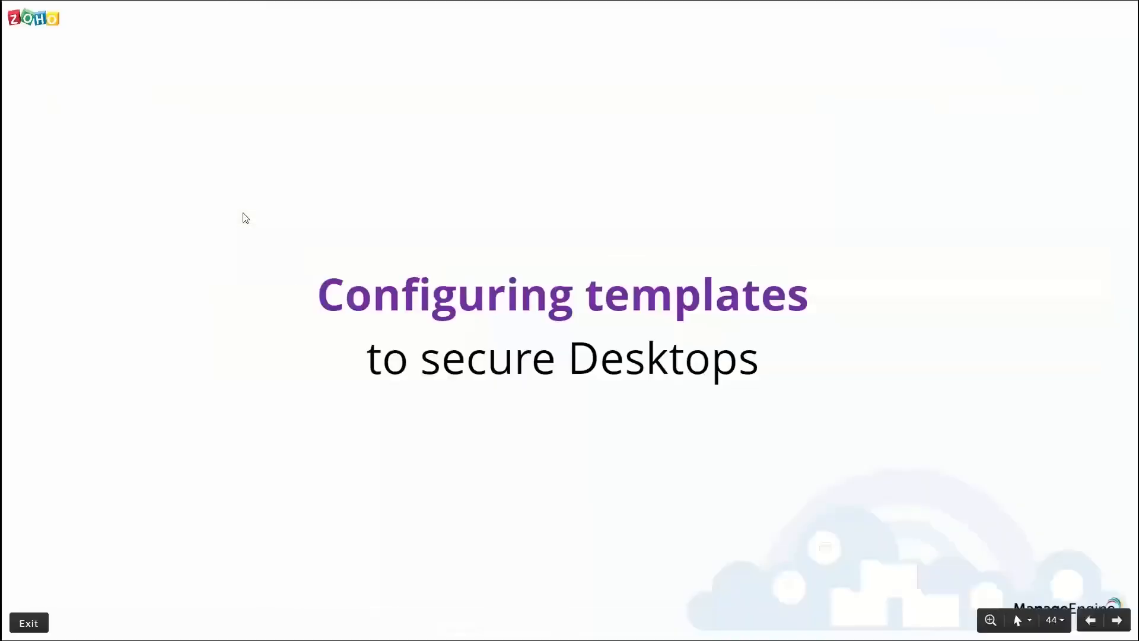
key(Right)
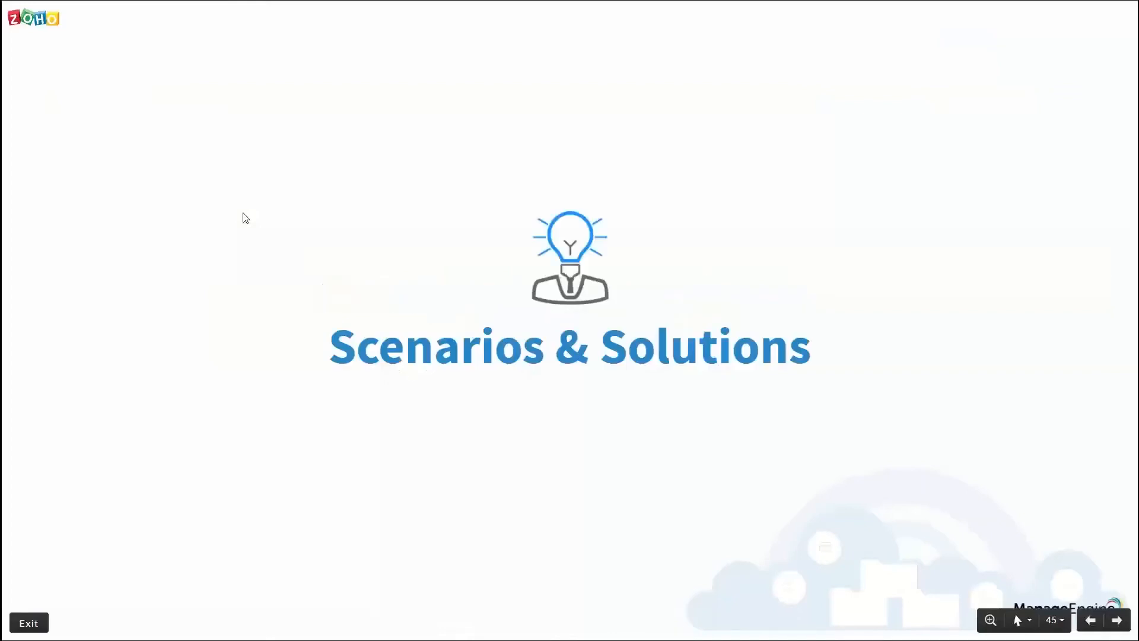
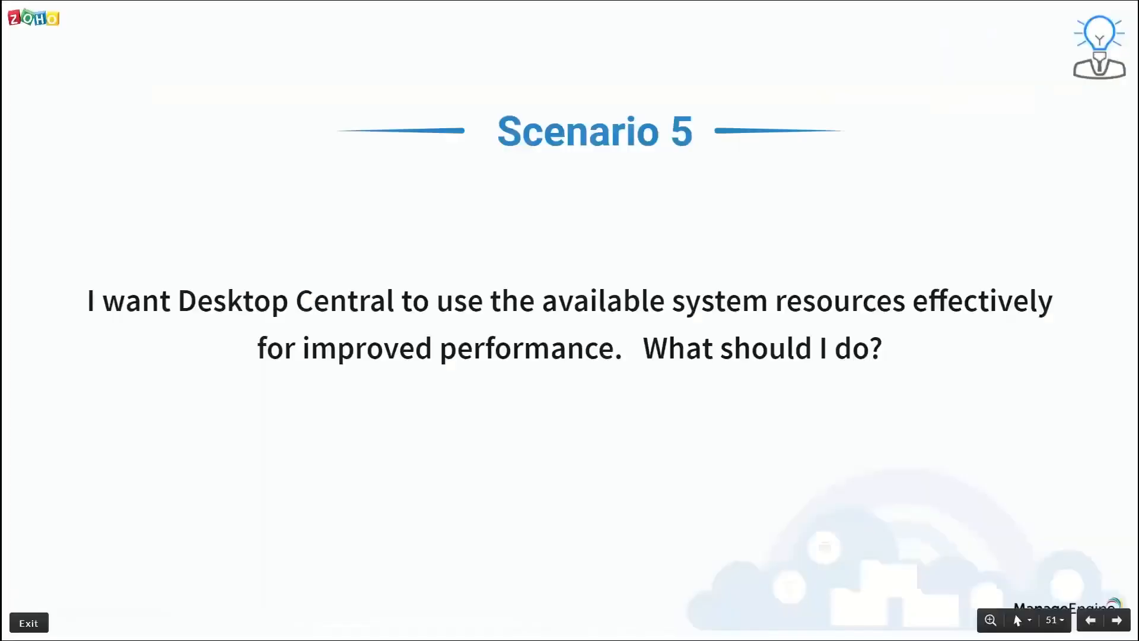
key(Right)
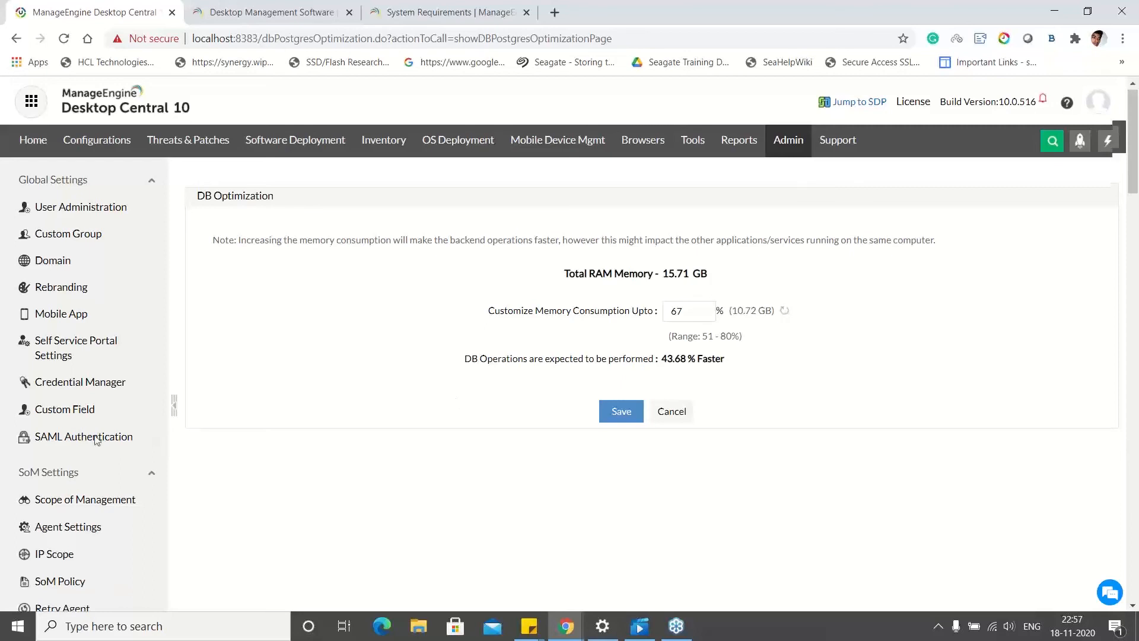
Step: Open the Script Repository in Desktop Central's configurations and view the available script templates
scroll(92, 492, down, 6)
scroll(95, 492, up, 6)
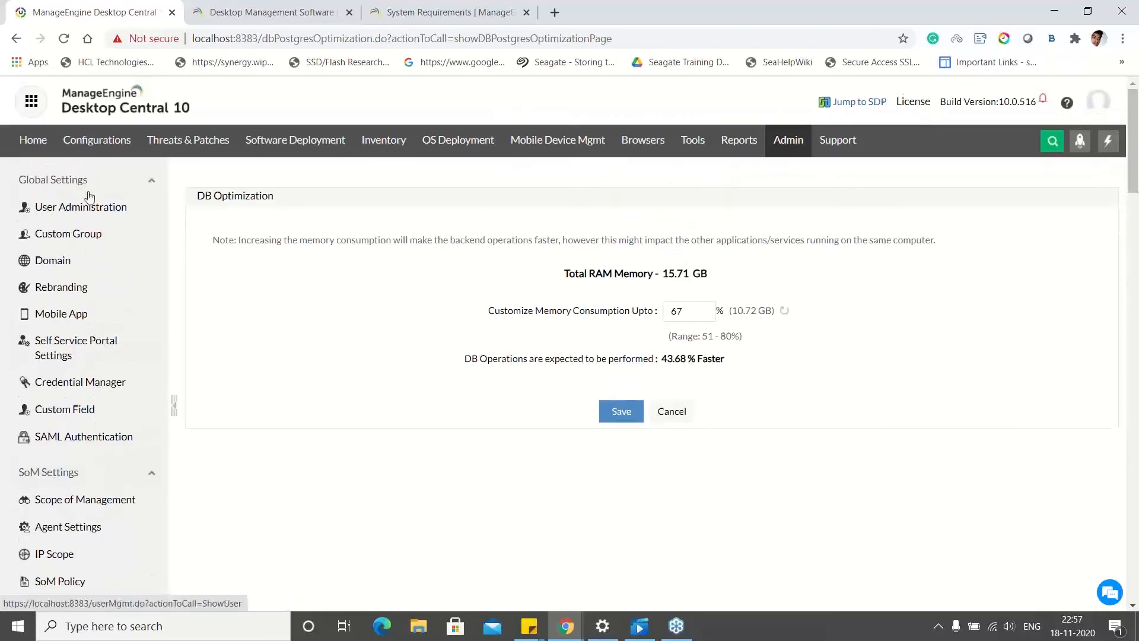
click(108, 142)
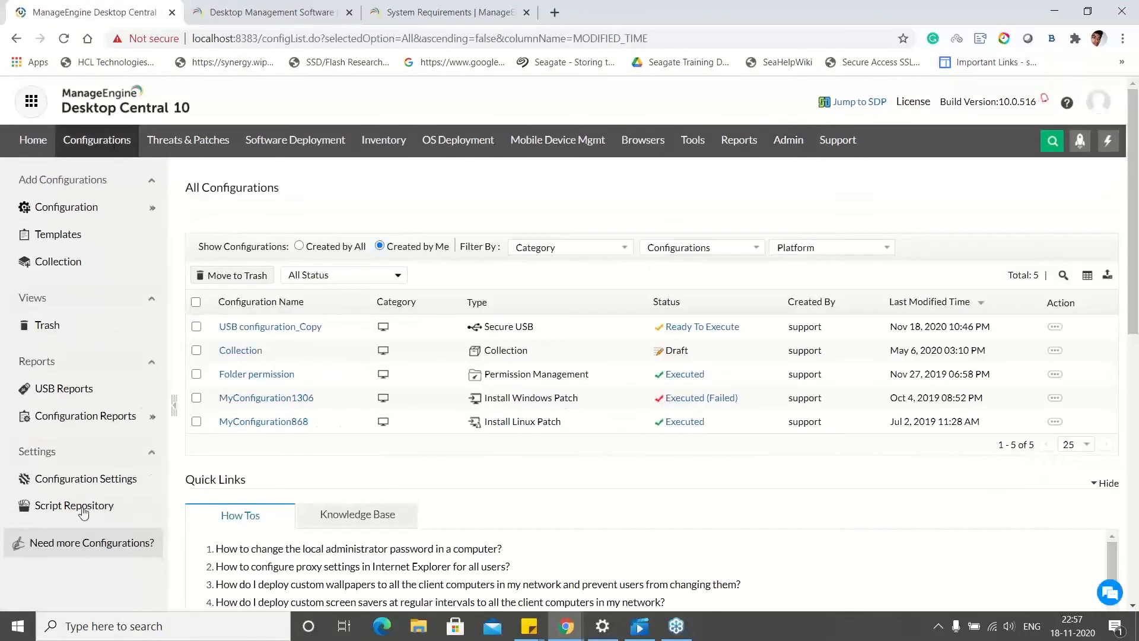
click(83, 509)
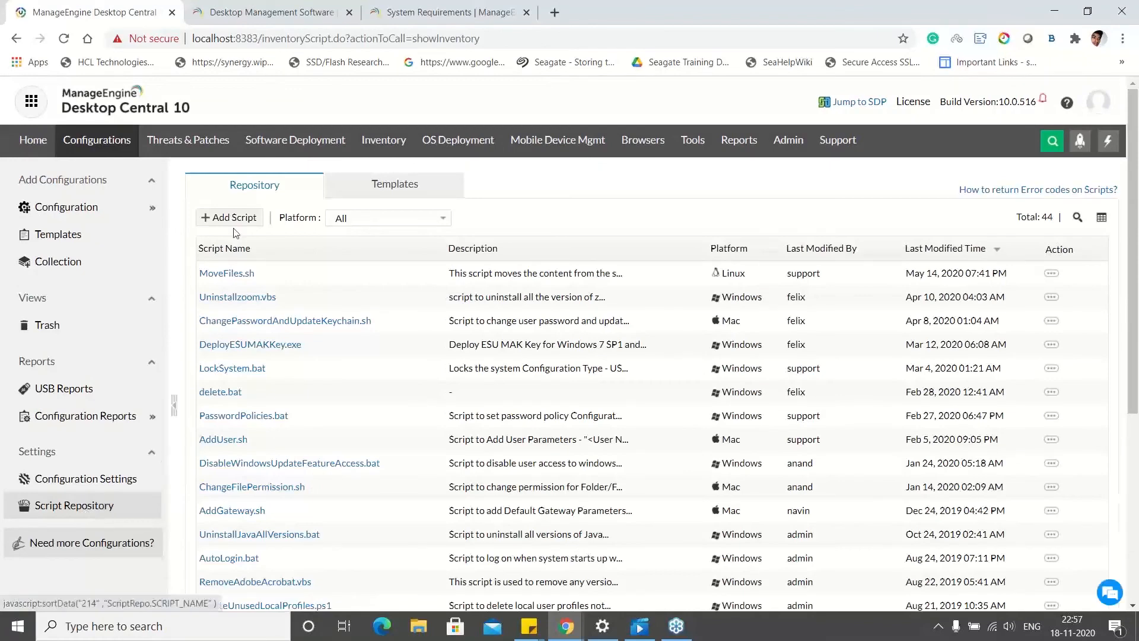
click(368, 196)
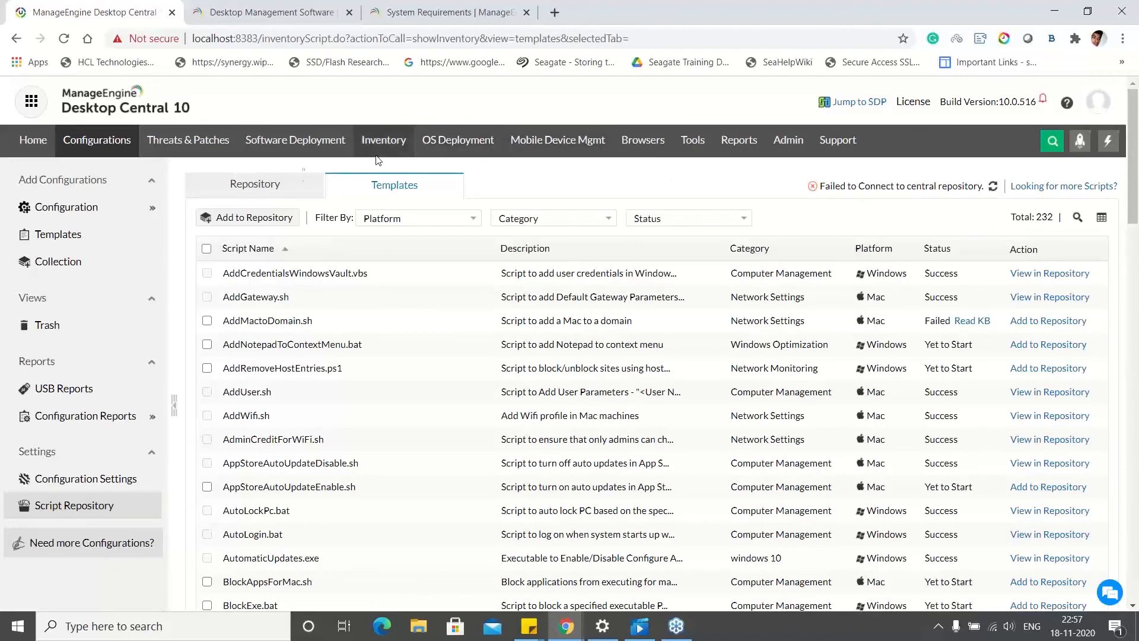
Step: Return to the repository's own script list and start adding a script to check the supported script types
click(304, 177)
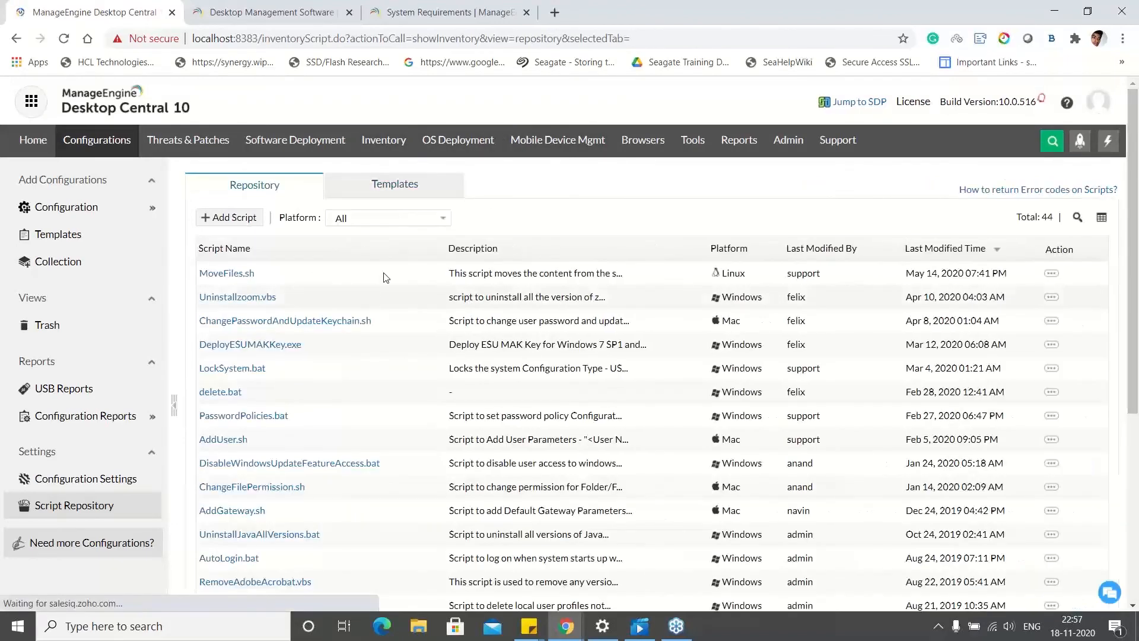
click(246, 218)
mouse_move(453, 250)
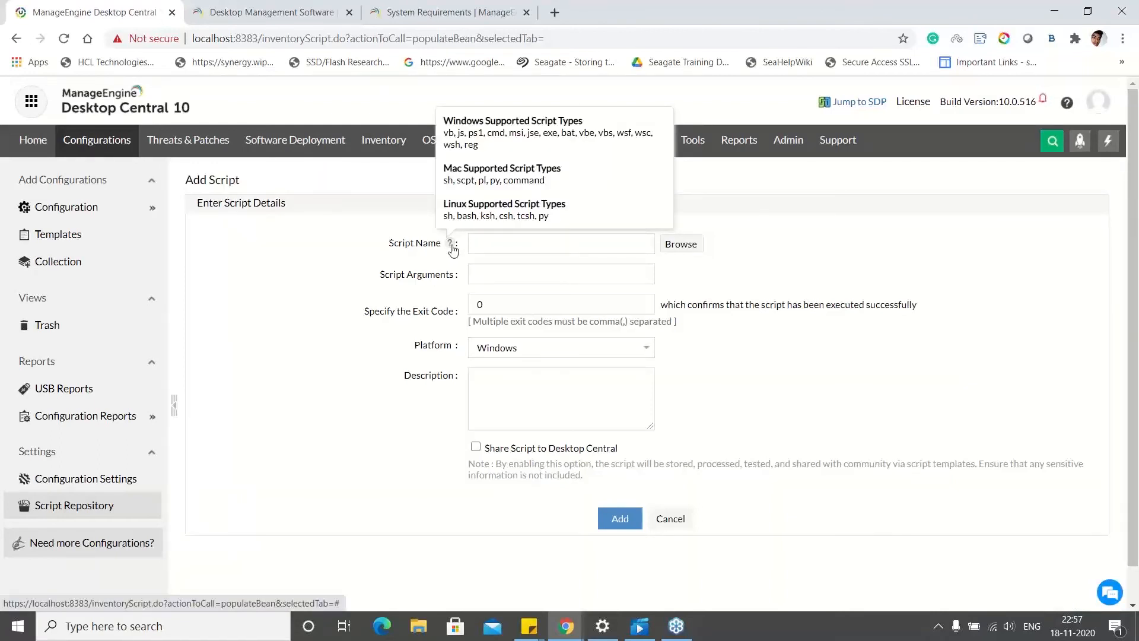
Step: Start a Windows Custom Script configuration for computers and choose AutoLockPc.bat from the repository as its script
mouse_move(117, 216)
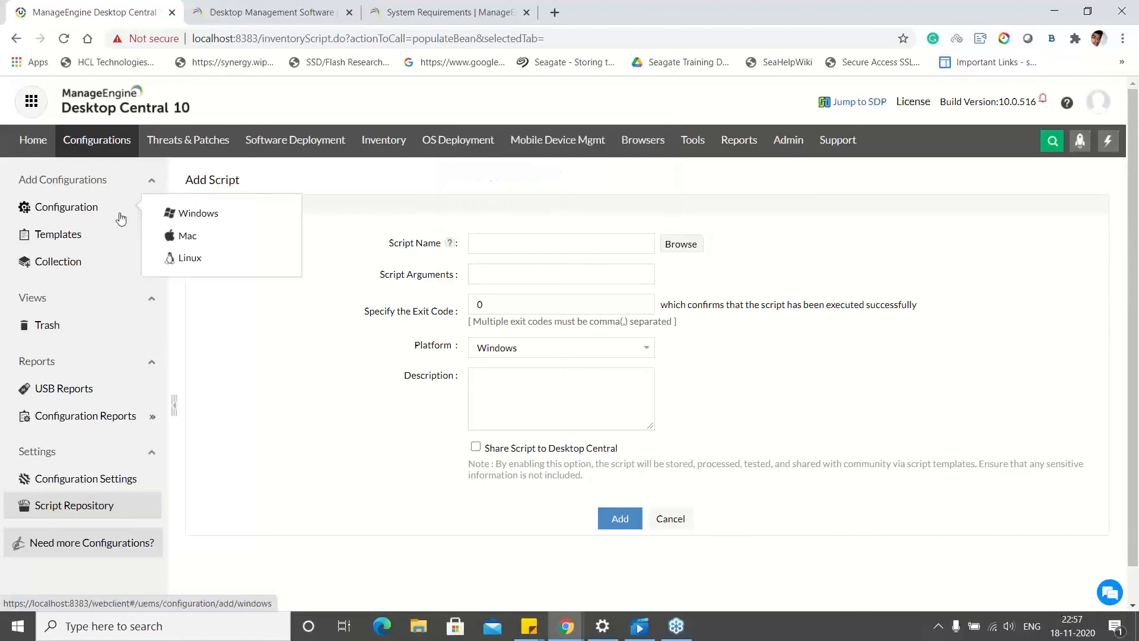
click(202, 214)
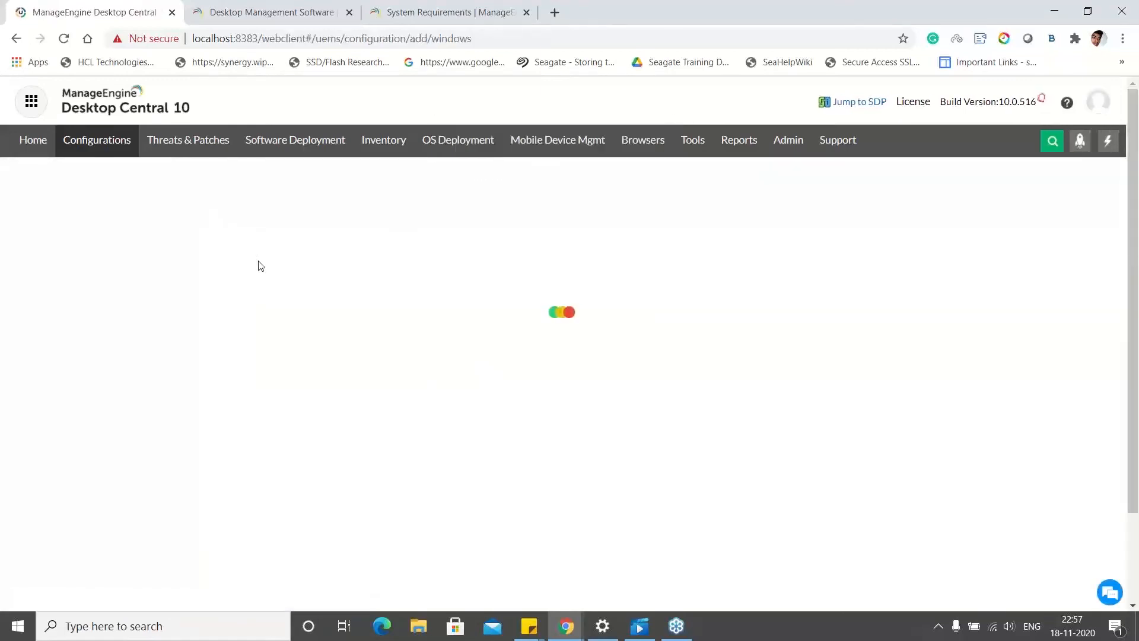
click(300, 307)
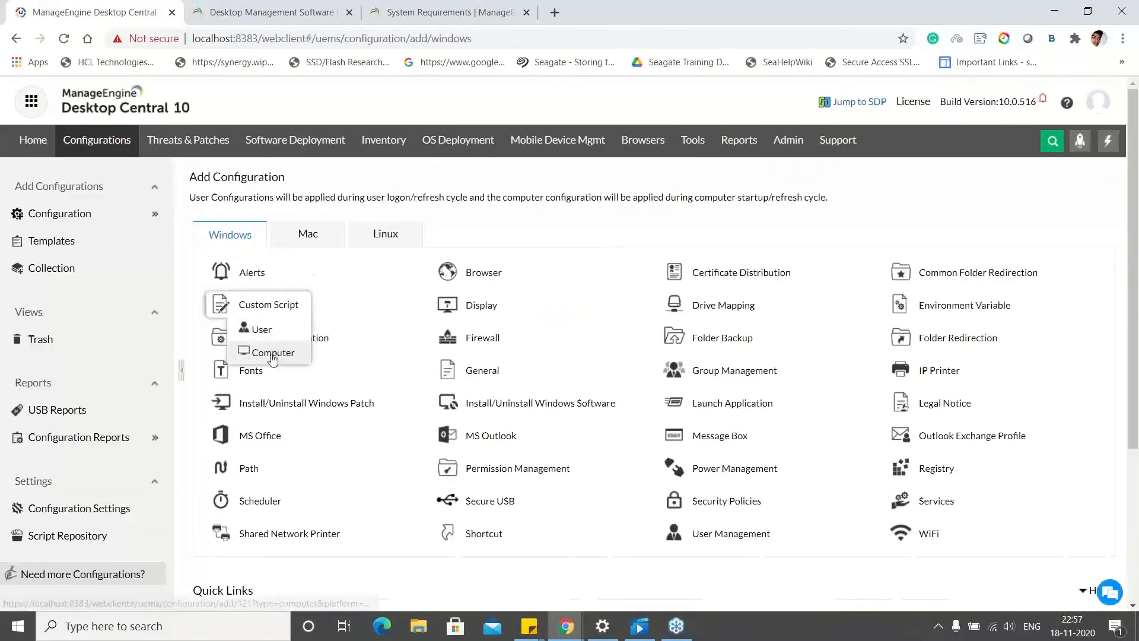
click(269, 350)
scroll(424, 373, down, 1)
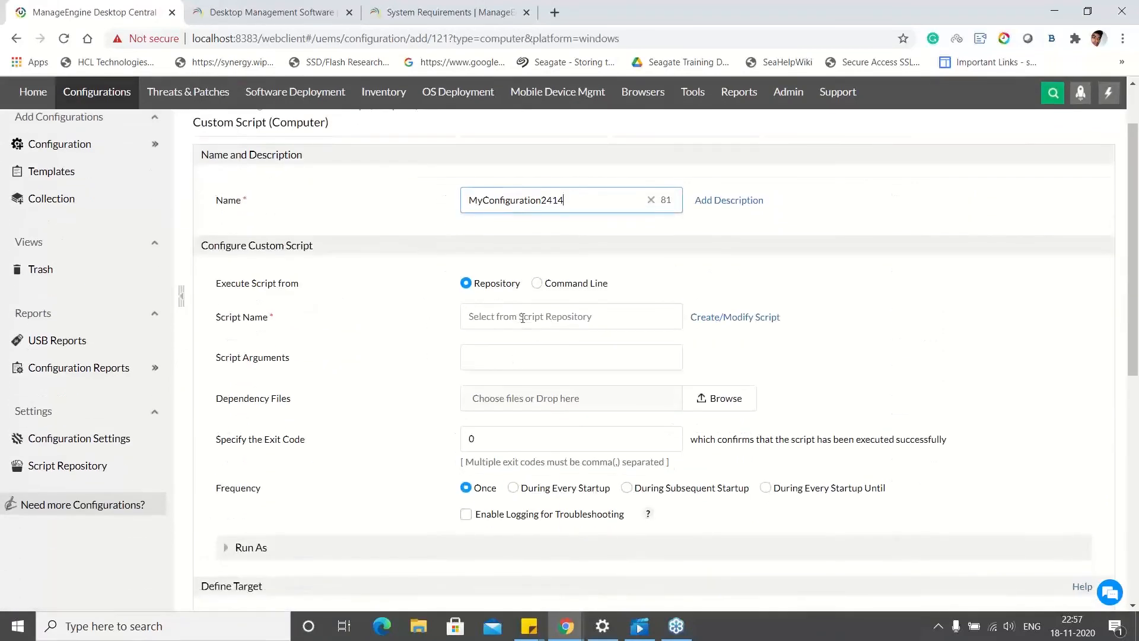
click(507, 317)
click(508, 371)
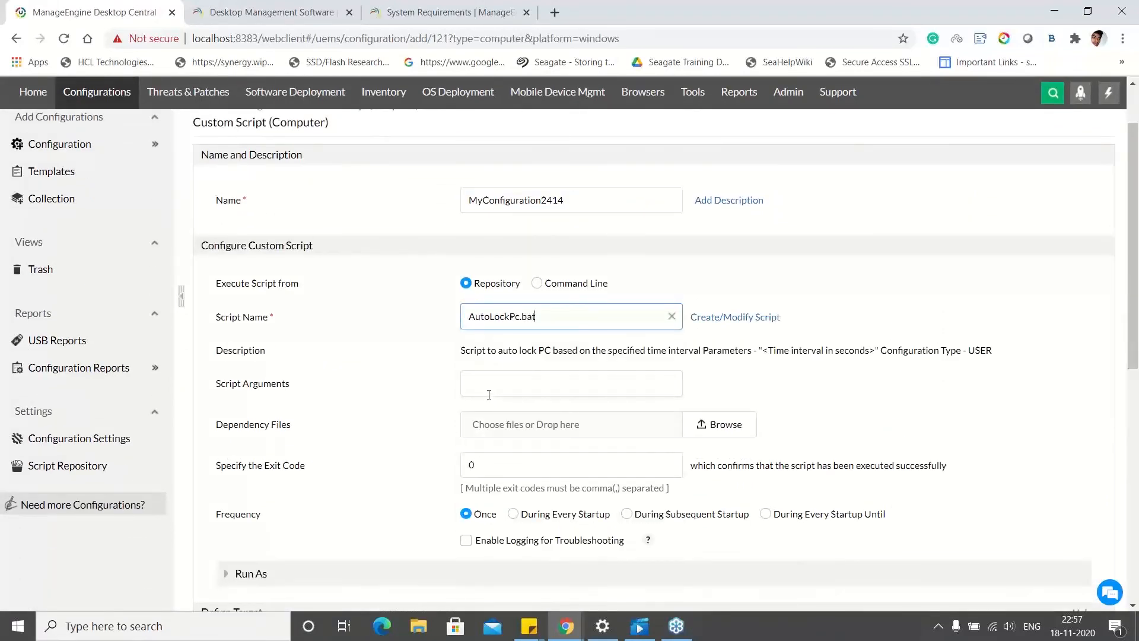
Step: Try the During Every Startup Until frequency for the script and set it back to Once
click(495, 385)
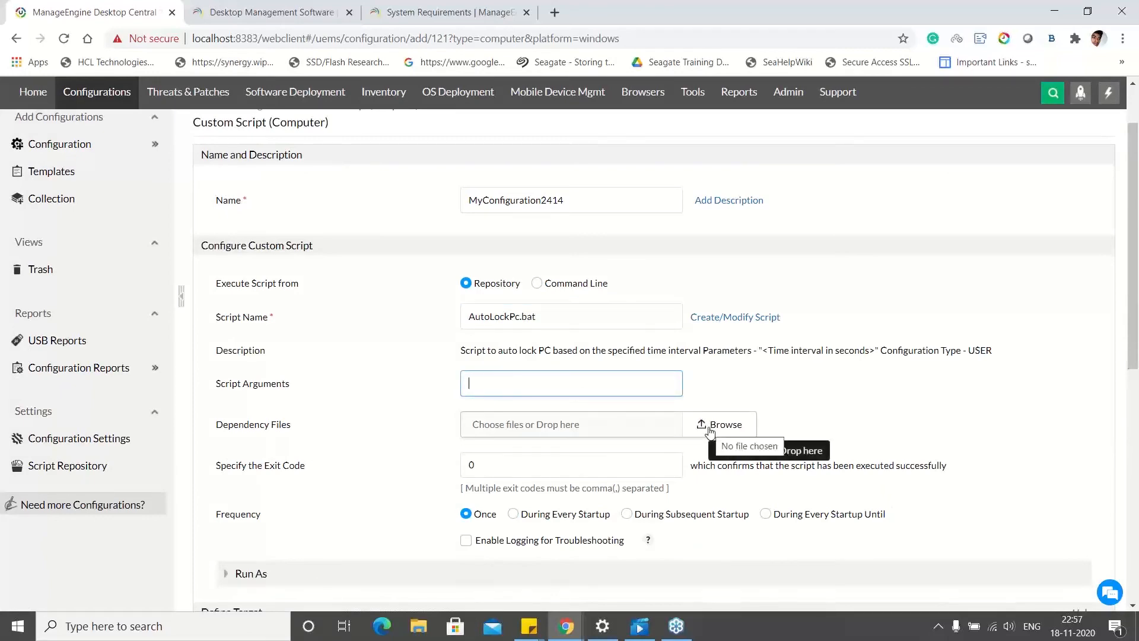
scroll(706, 416, down, 2)
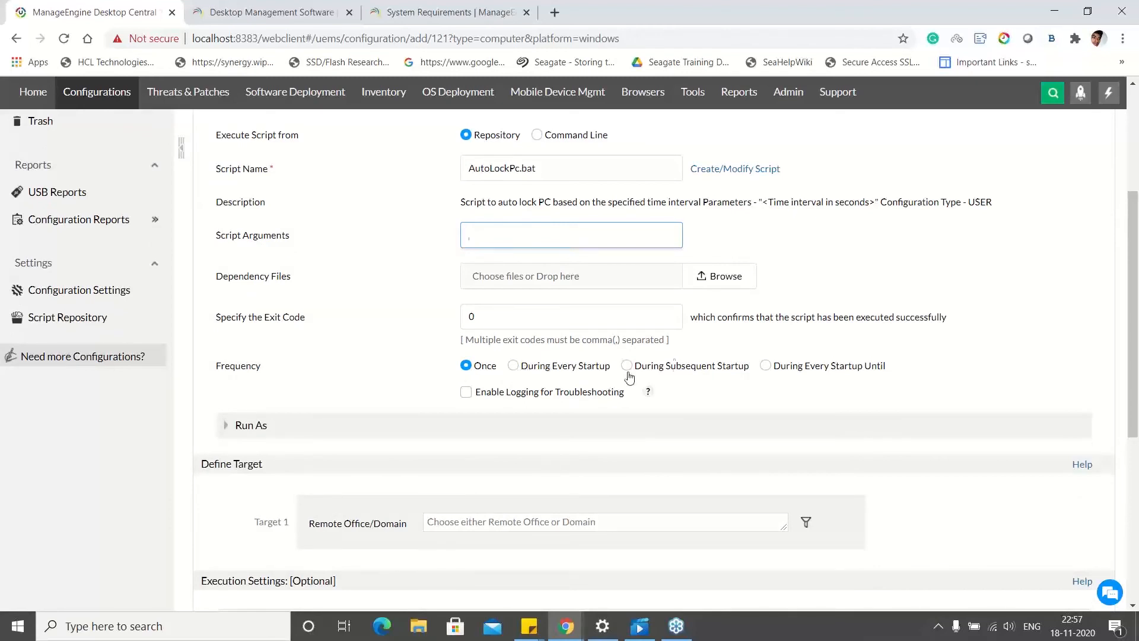
click(765, 366)
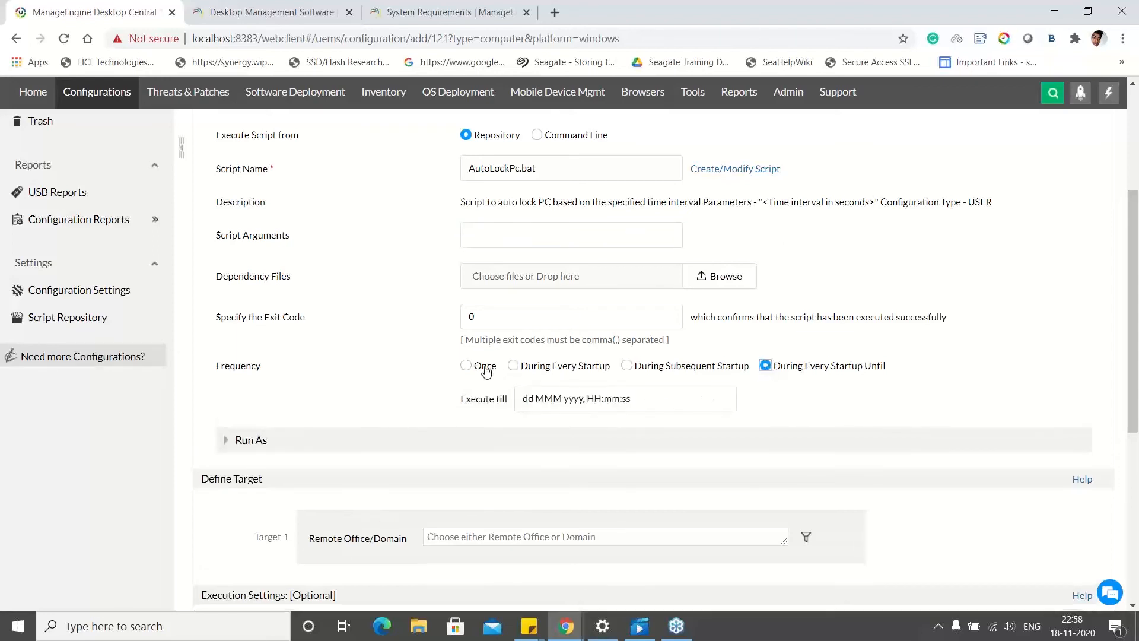
click(485, 367)
Step: Set the script to execute with the Run As User option and open the domain credential choices
click(226, 425)
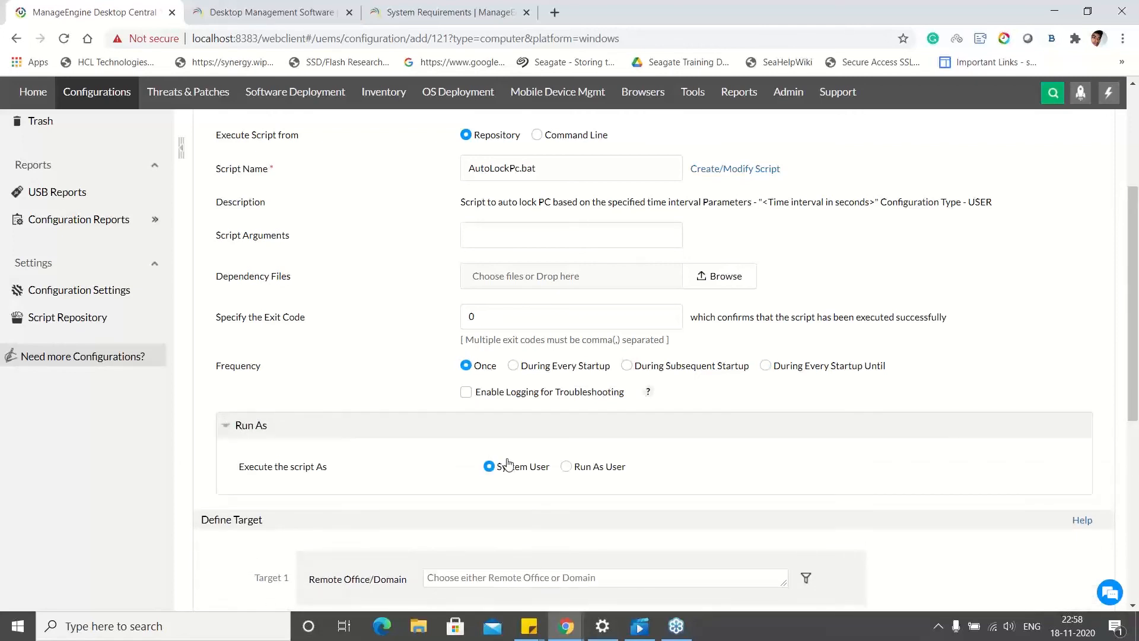
click(565, 466)
scroll(660, 454, down, 1)
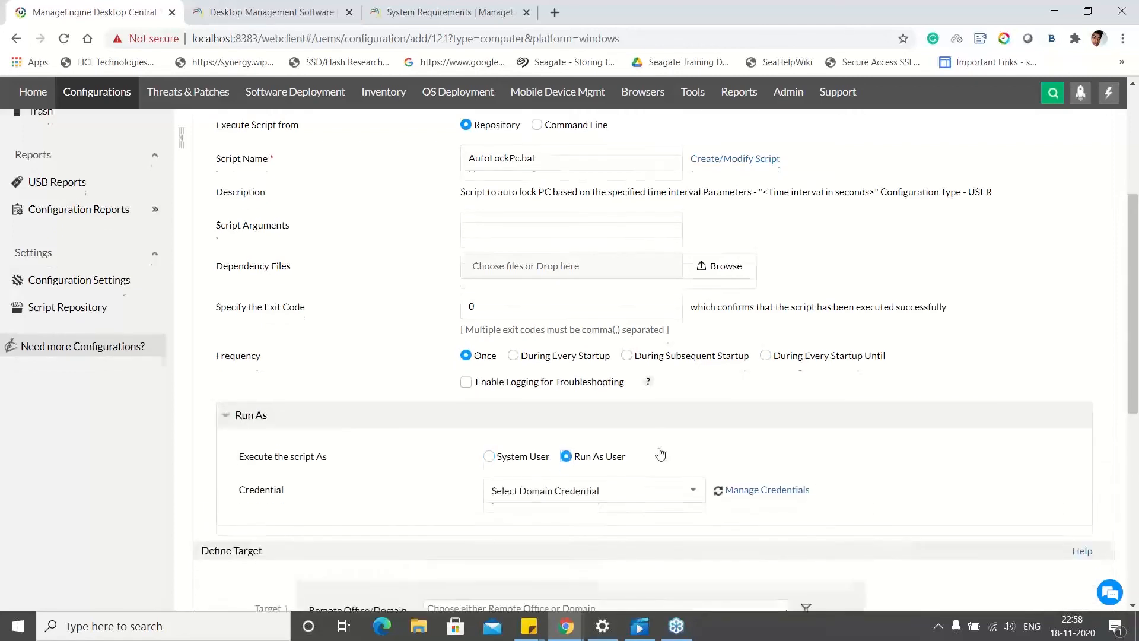
scroll(660, 454, down, 1)
click(638, 427)
click(628, 536)
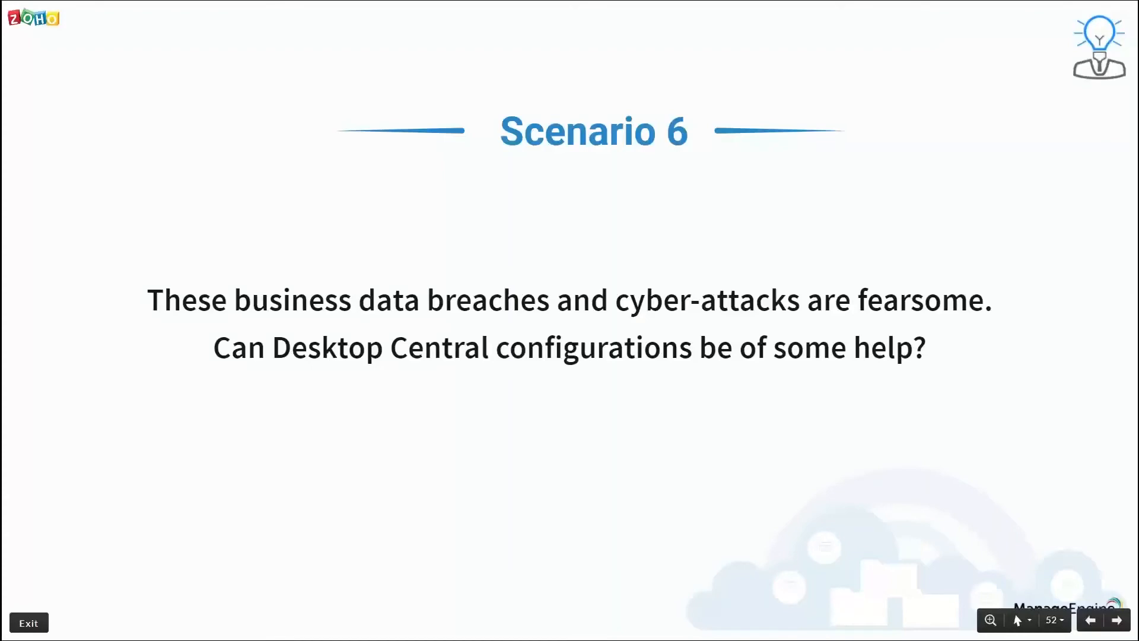
Step: Advance the presentation to the Scenario 7 slide about tracking asset data away from the desk
key(Right)
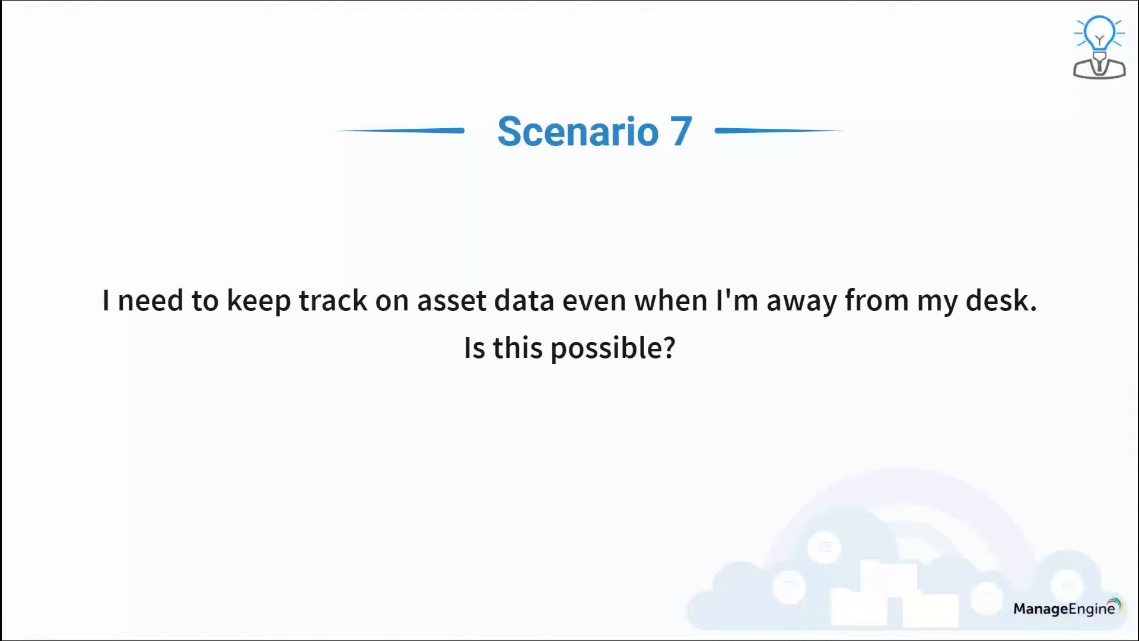
Step: Show the slide of mobile app screenshots, and open the Mobile App download and configuration page in Desktop Central
key(Right)
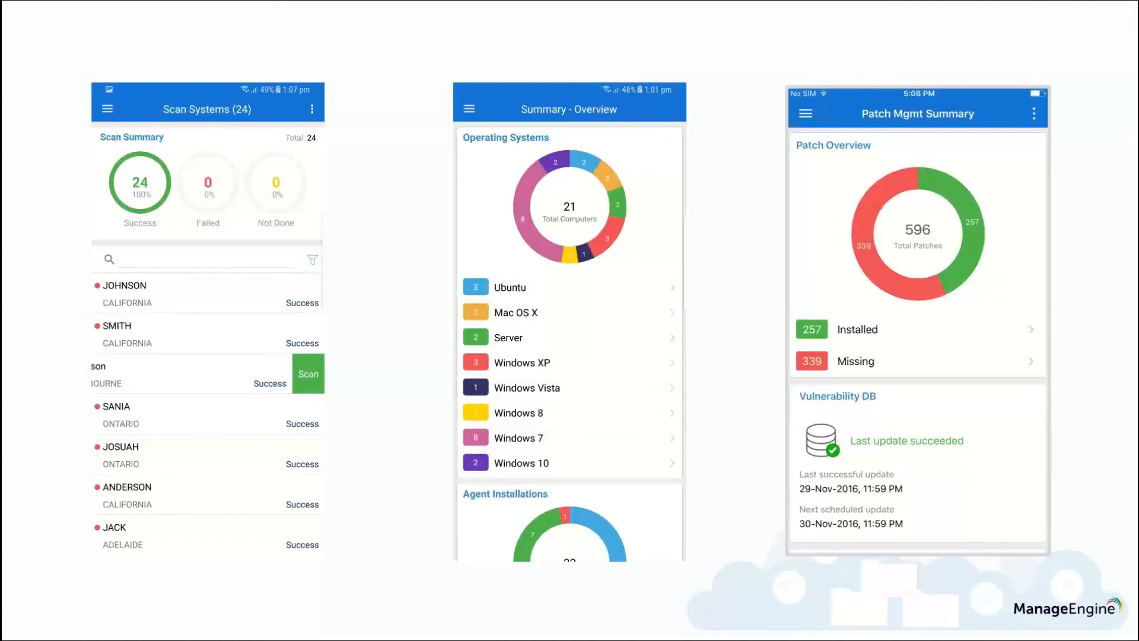
key(alt+Tab)
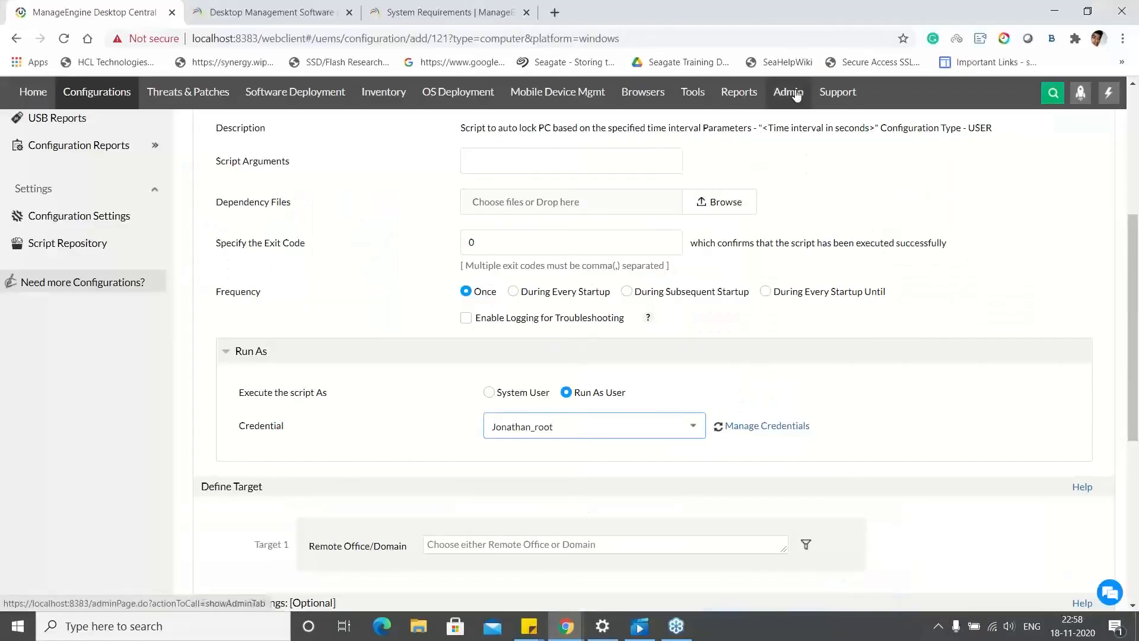
click(795, 93)
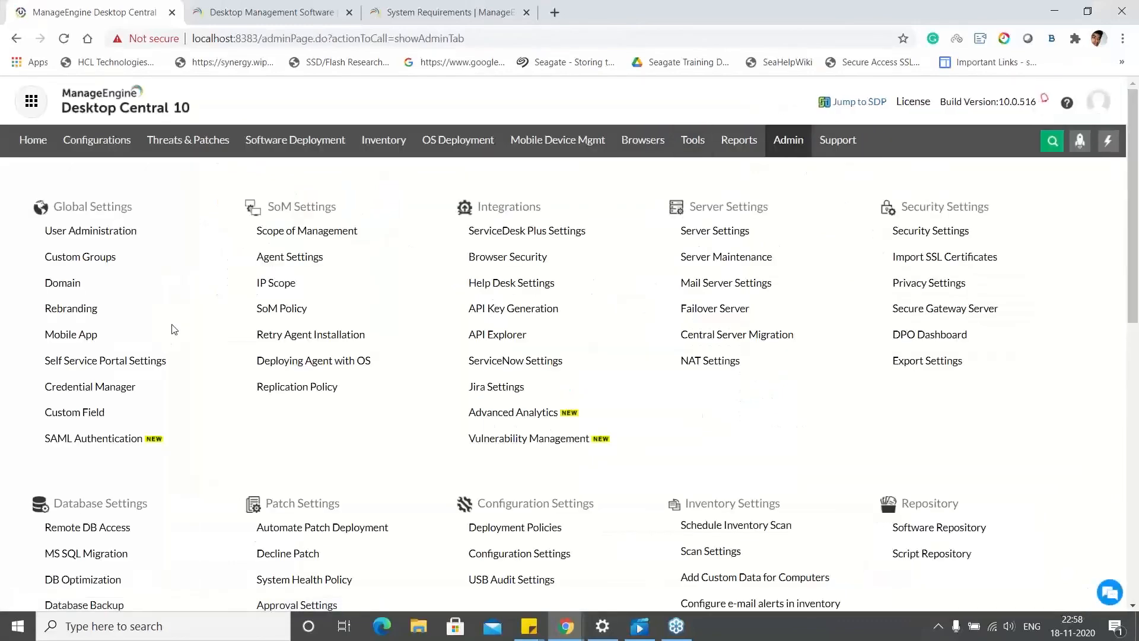
click(79, 333)
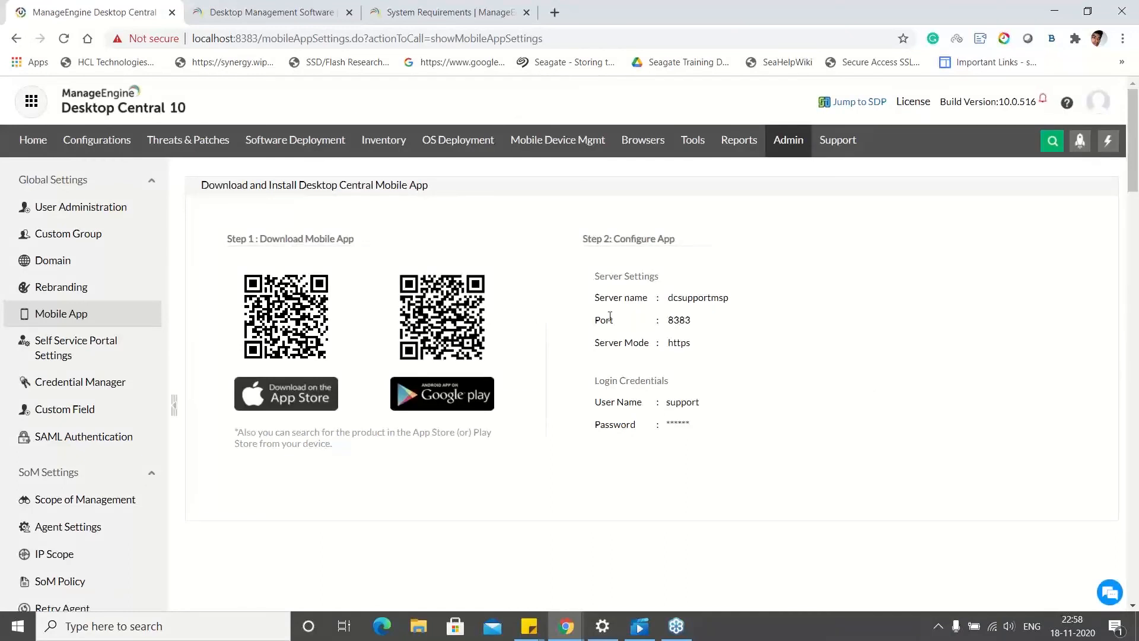
Step: Show the Scenario 8 slide, and highlight the IT Asset Manager role in Desktop Central's User Administration list
key(alt+Tab)
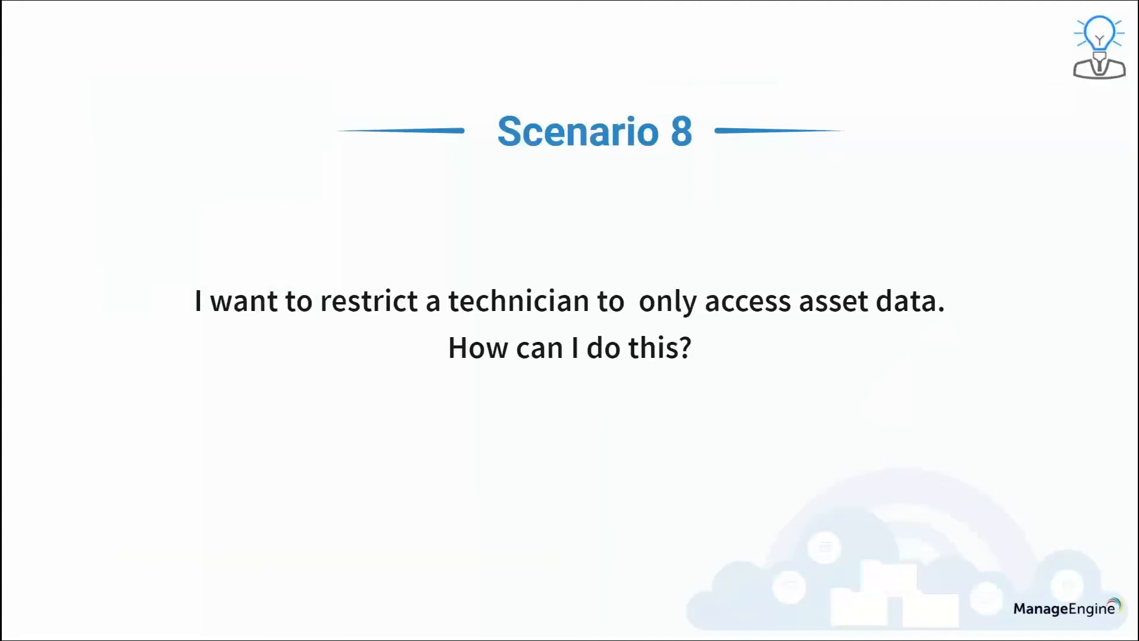
key(alt+Tab)
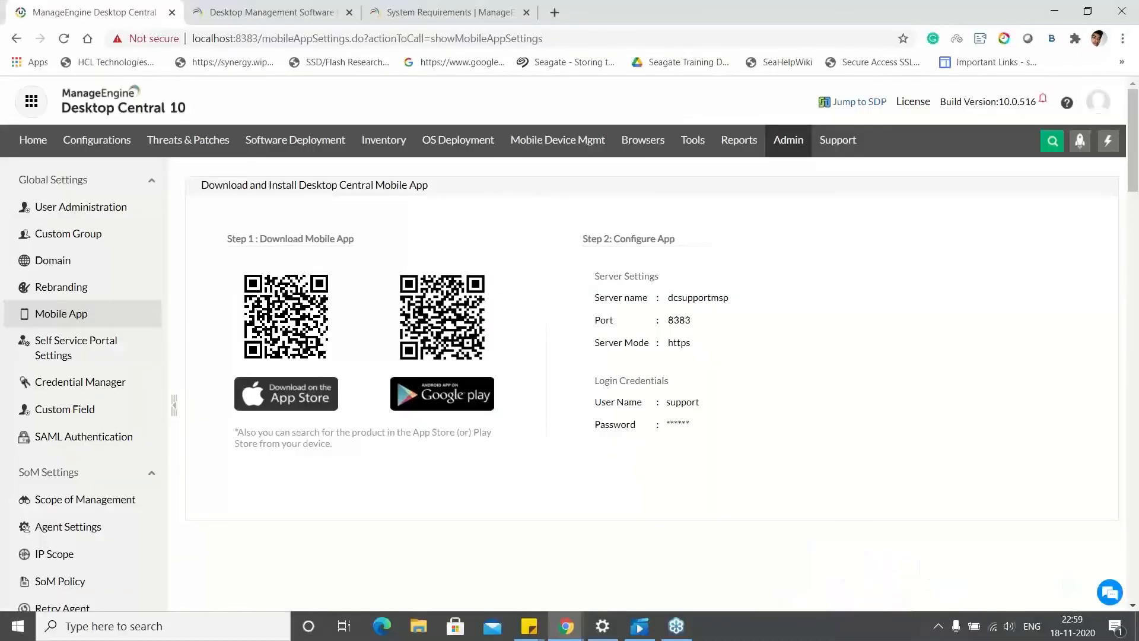
click(790, 156)
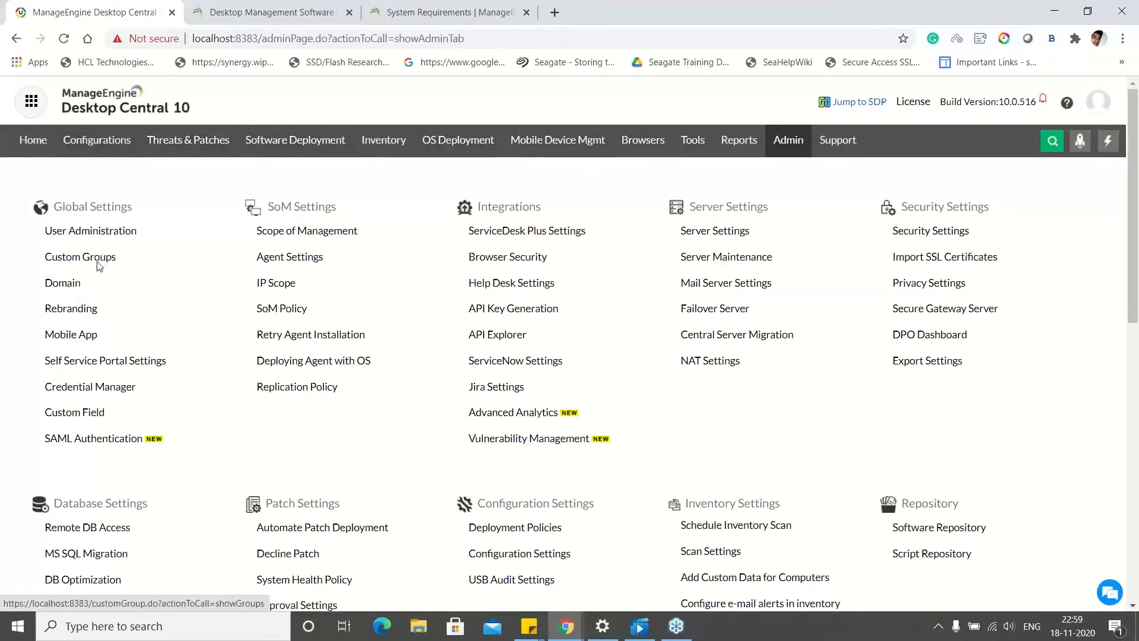
click(111, 234)
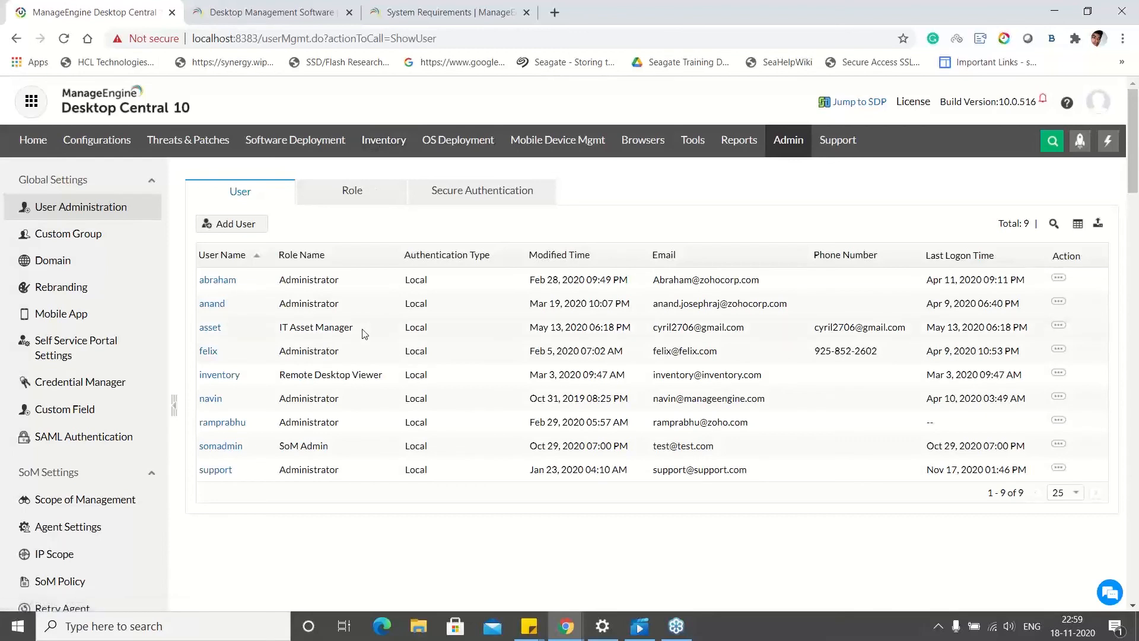
drag(355, 327, 281, 325)
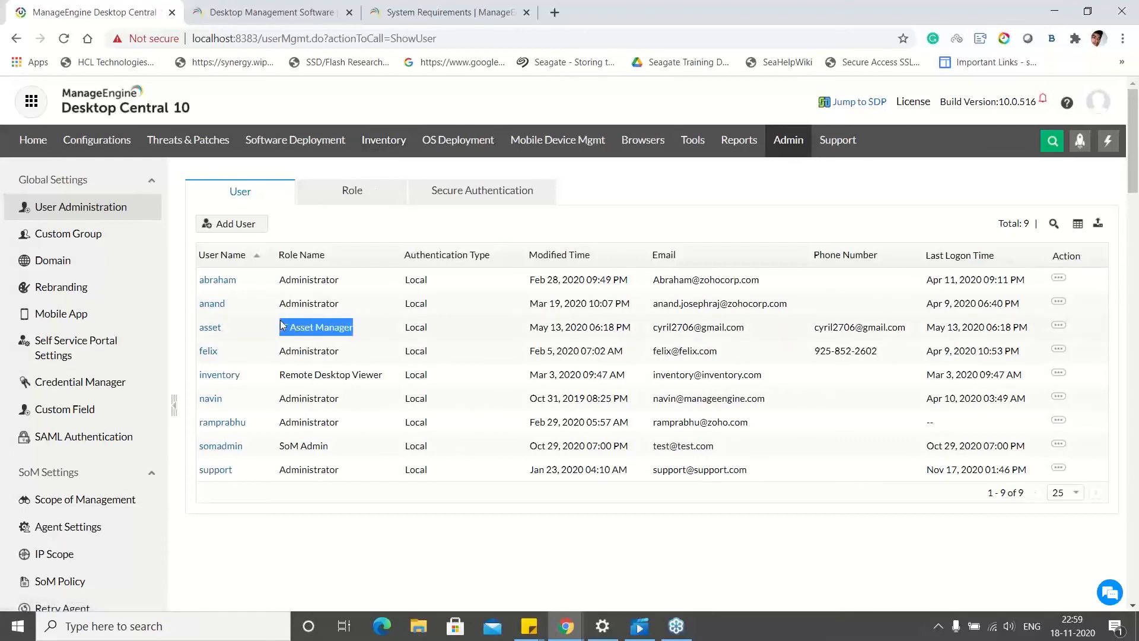
click(398, 313)
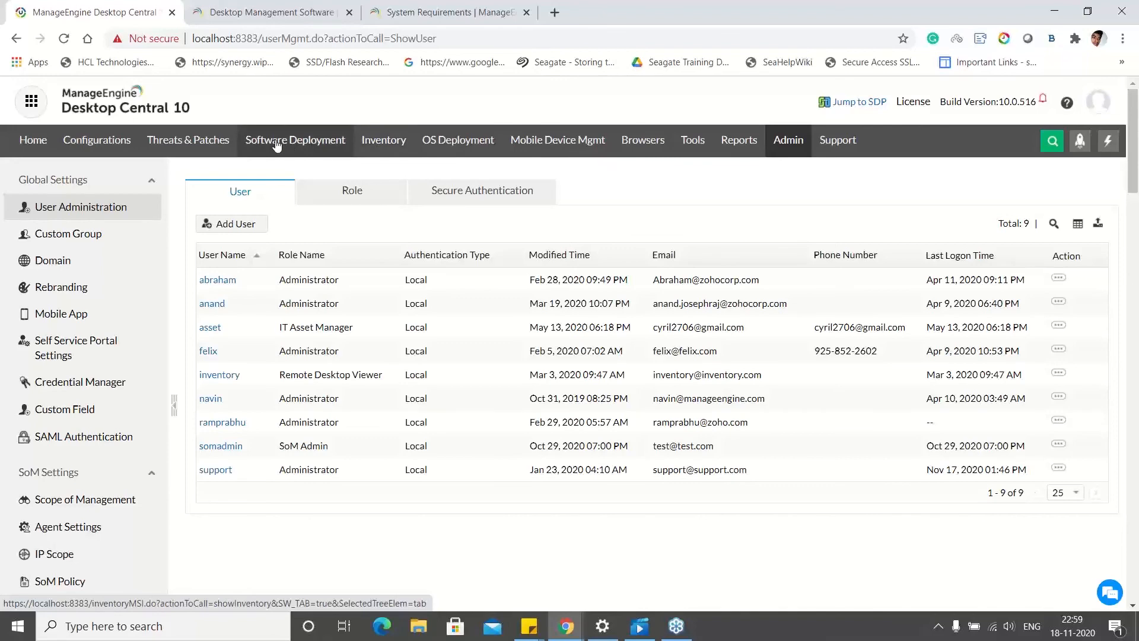
Step: Start defining a new role in User Administration and give it Full Control over the Configurations module
click(266, 223)
click(352, 191)
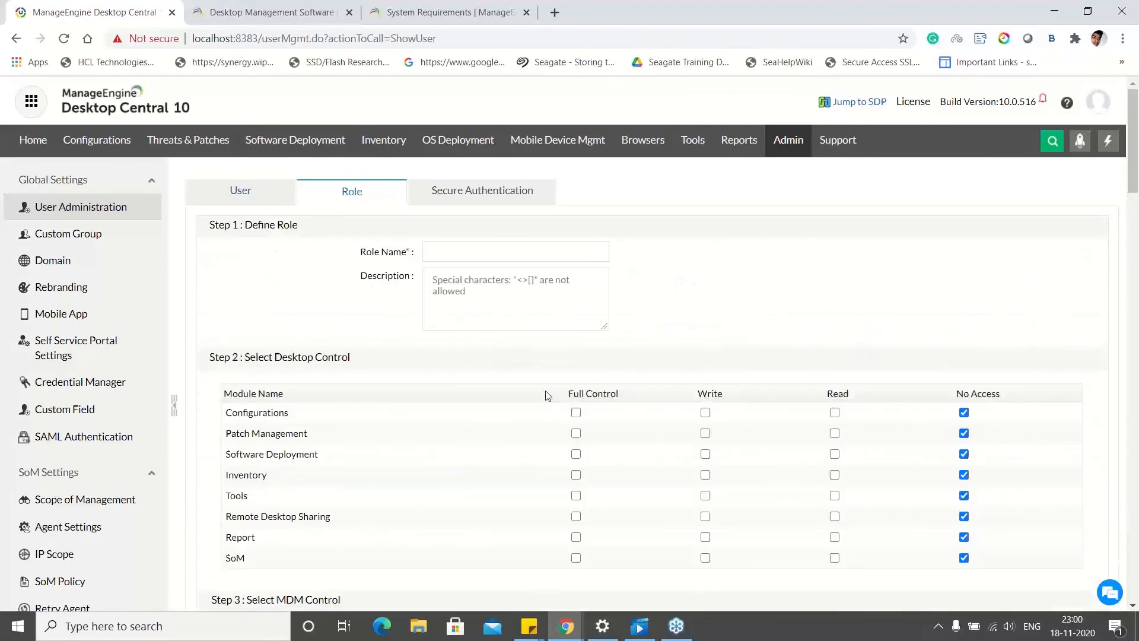
scroll(546, 392, down, 3)
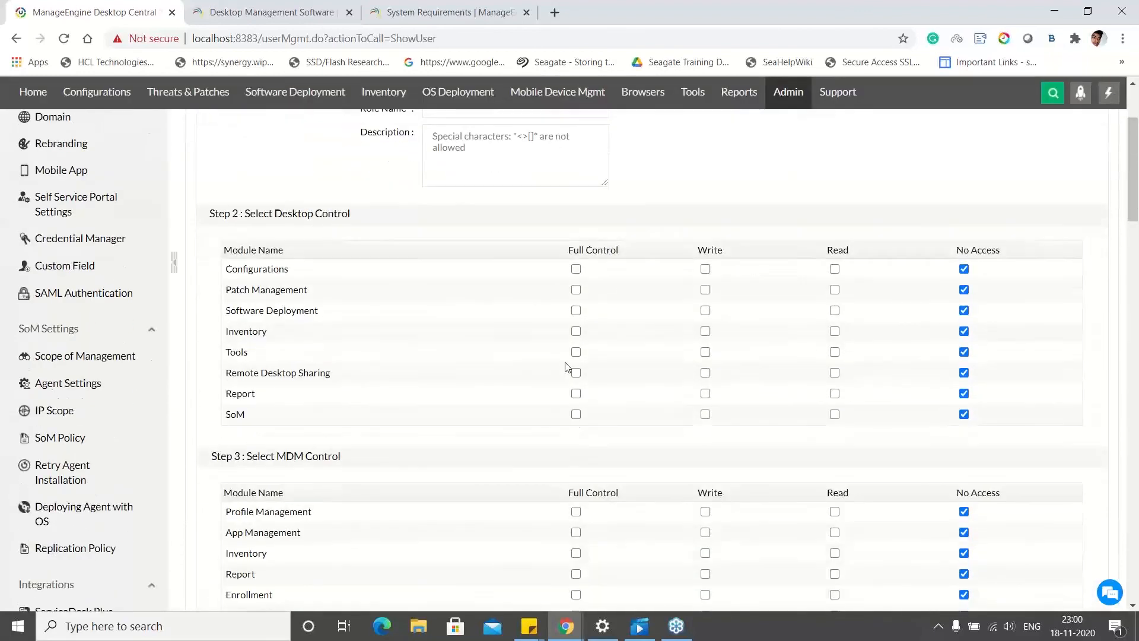
click(576, 267)
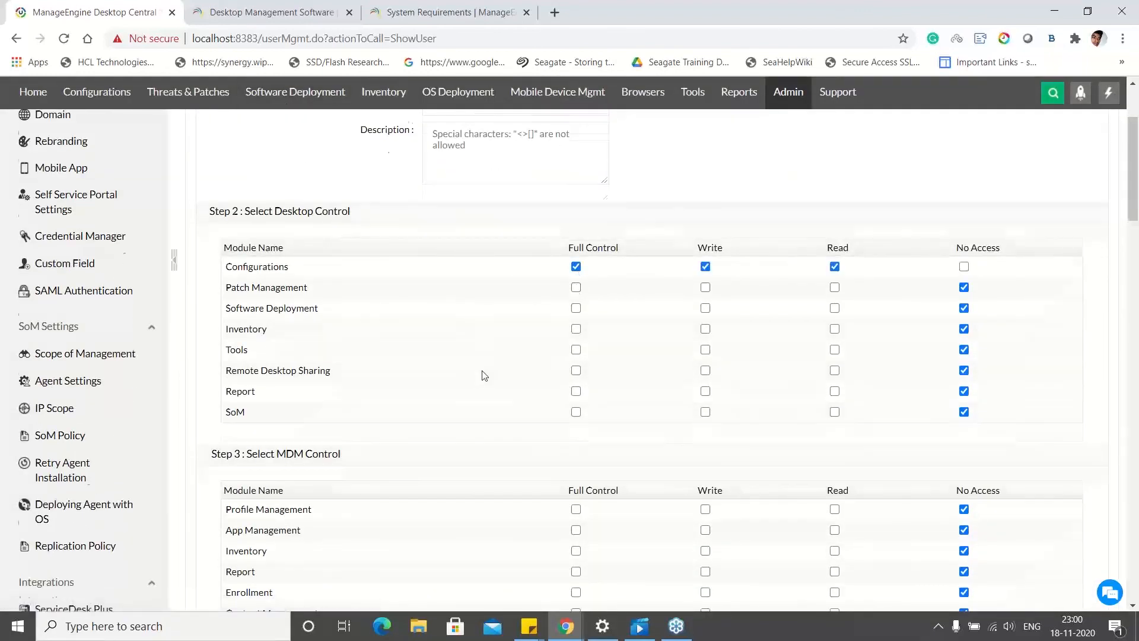
scroll(485, 375, up, 3)
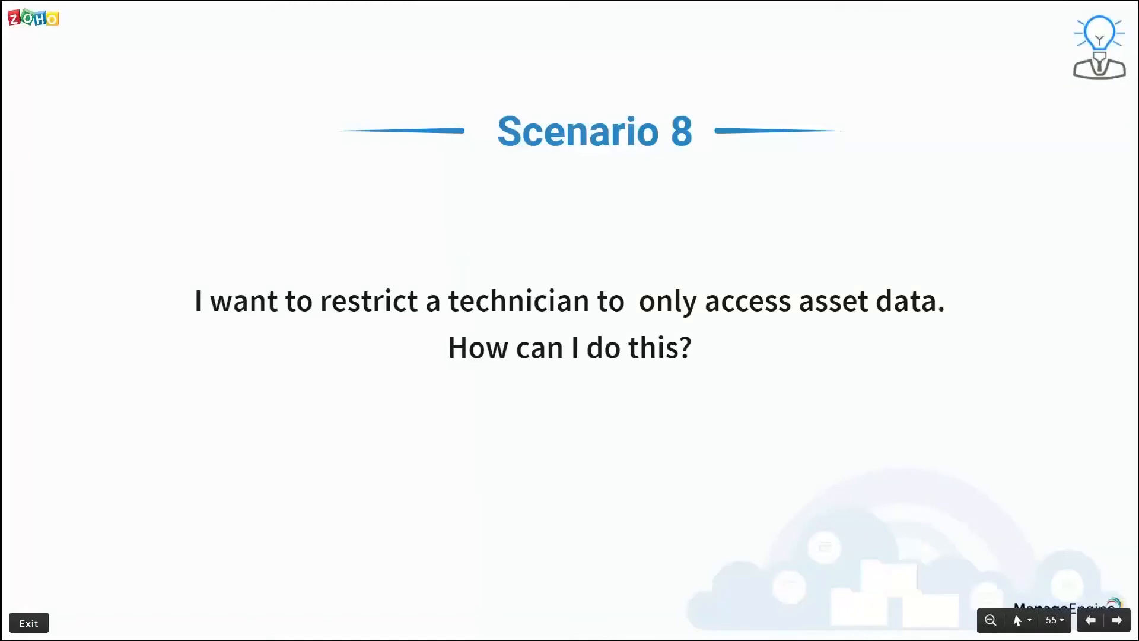
Step: Advance the presentation to the Scenario 9 slide, and open the Rebranding settings in Desktop Central
key(Right)
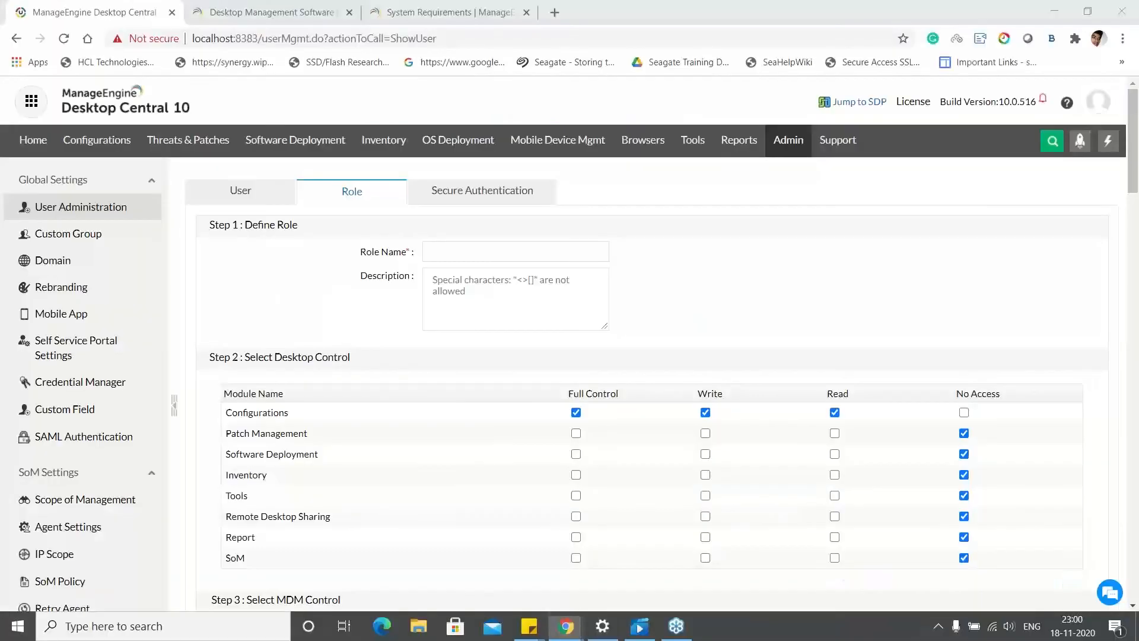
click(779, 156)
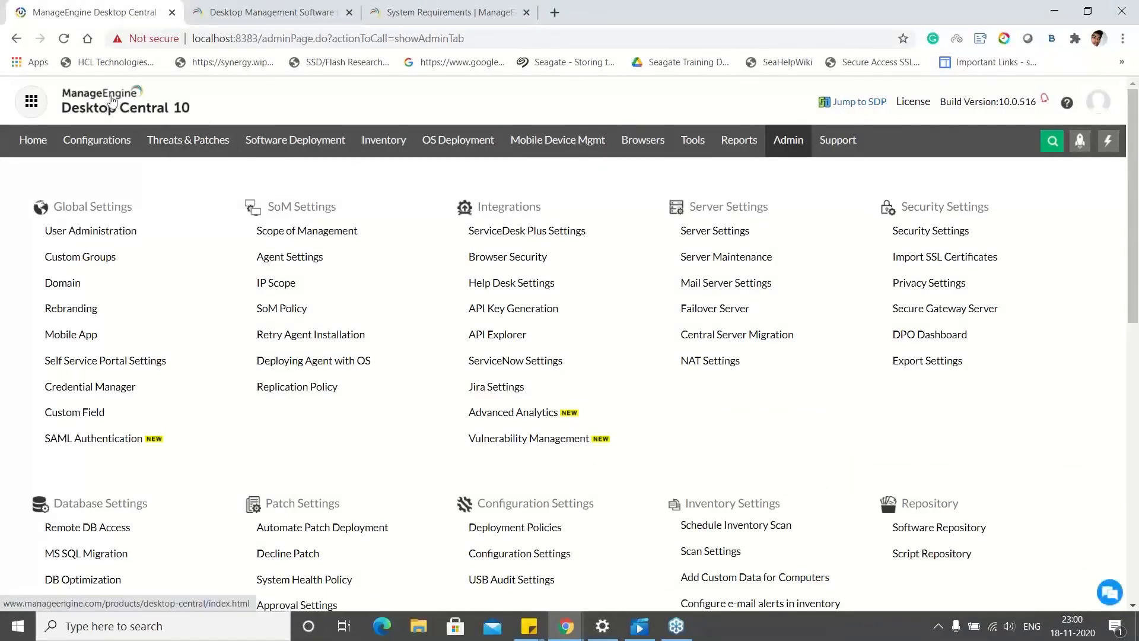
click(938, 626)
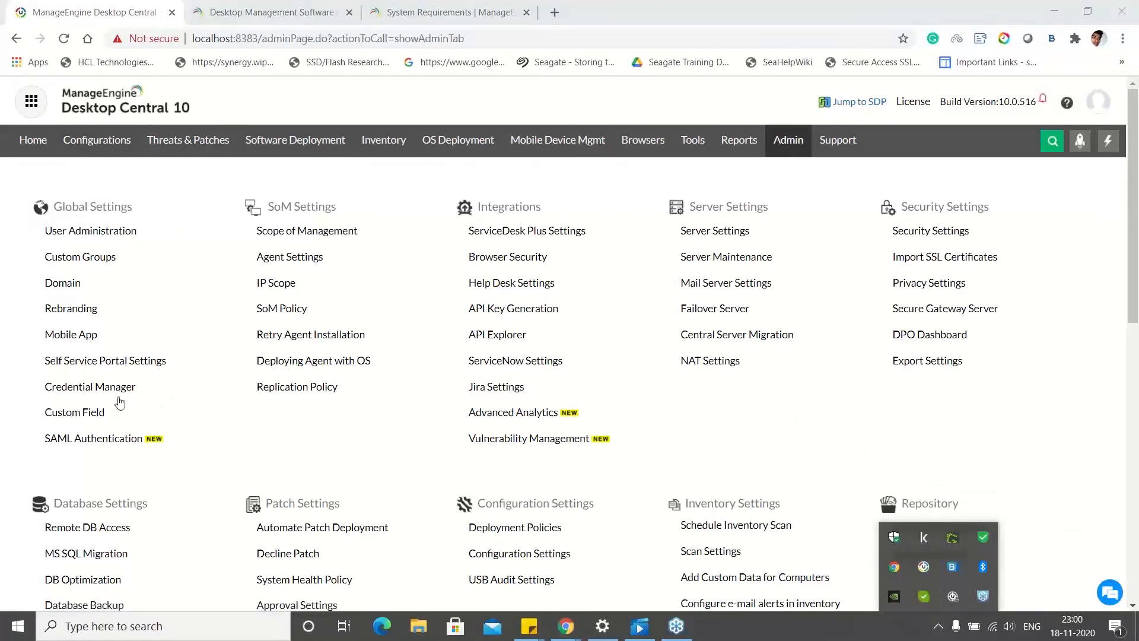
click(76, 312)
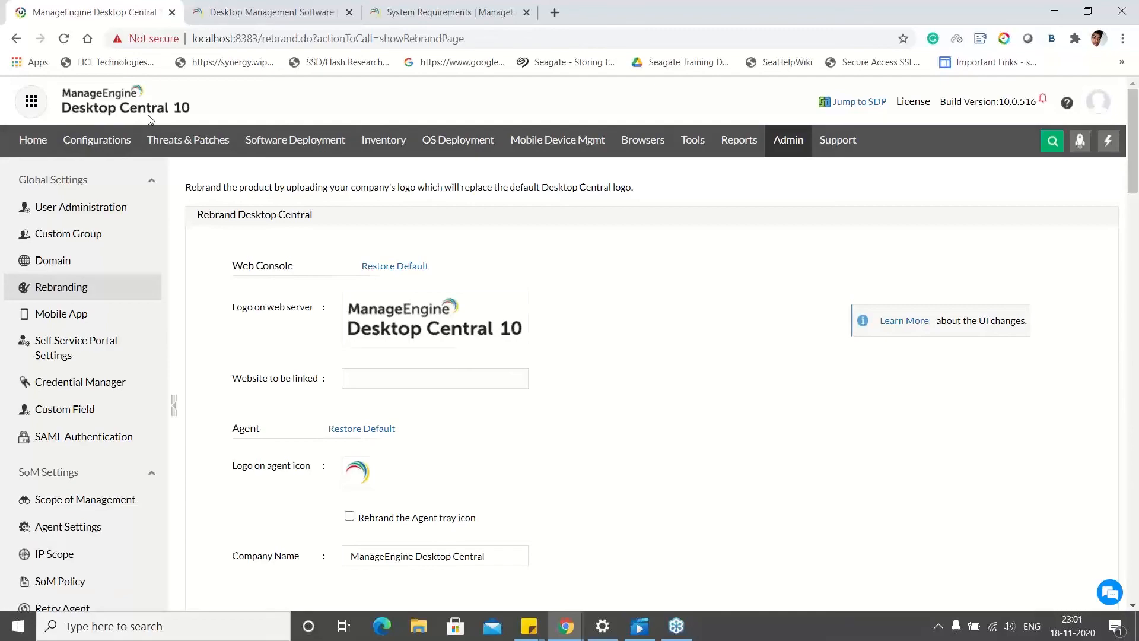
Step: Return to the presentation and advance to the Question 1 slide about blocking USB devices for an IP range
key(alt+Tab)
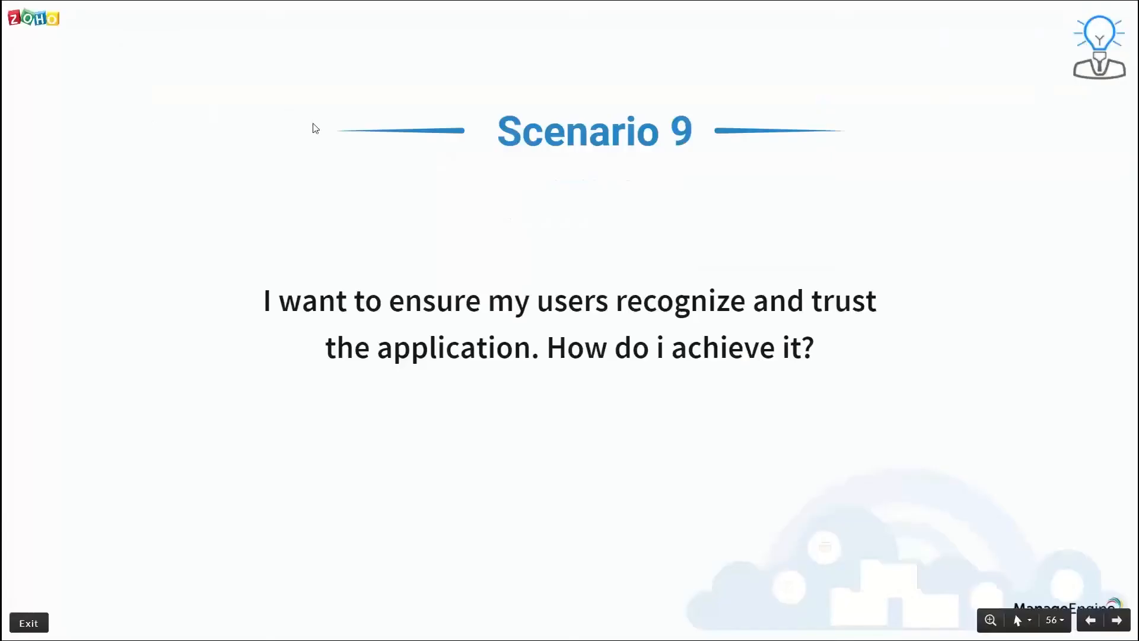
key(Right)
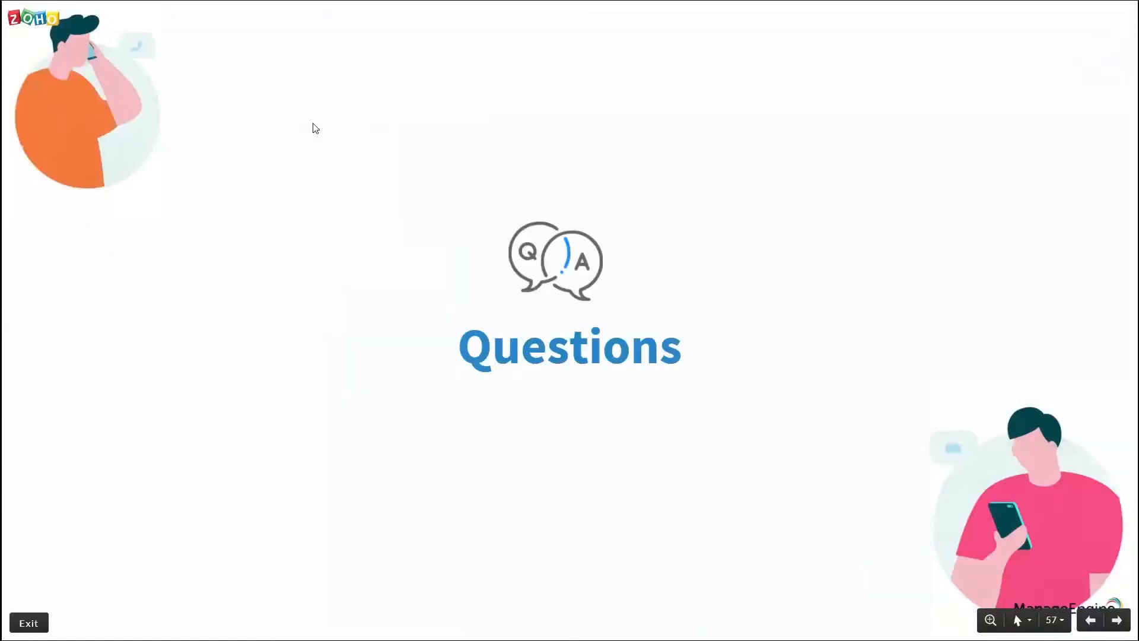
key(Right)
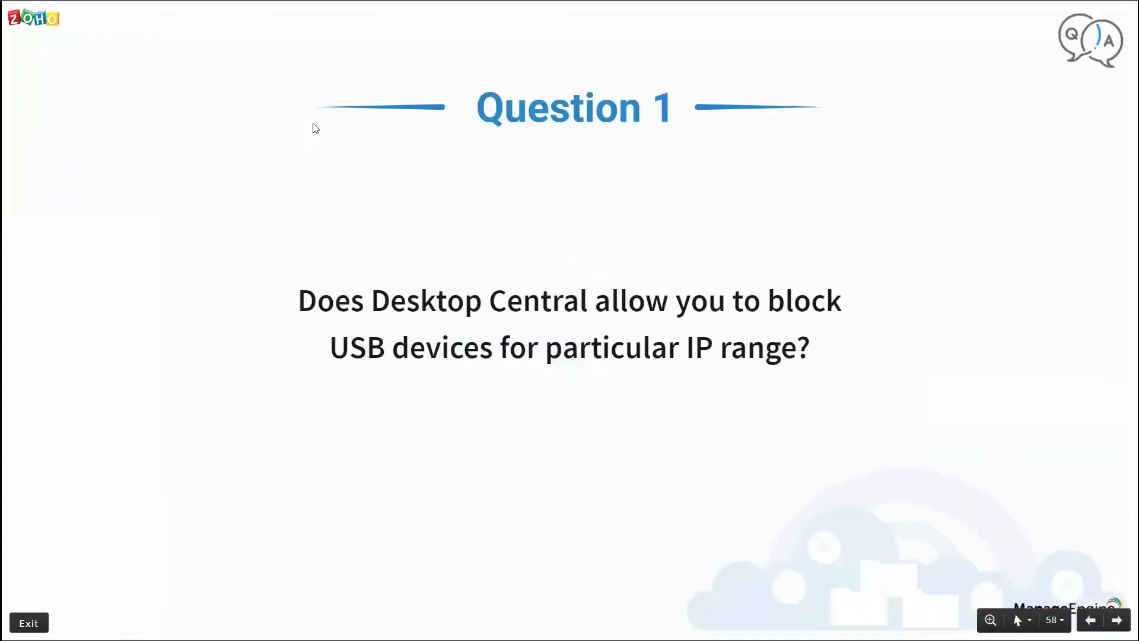